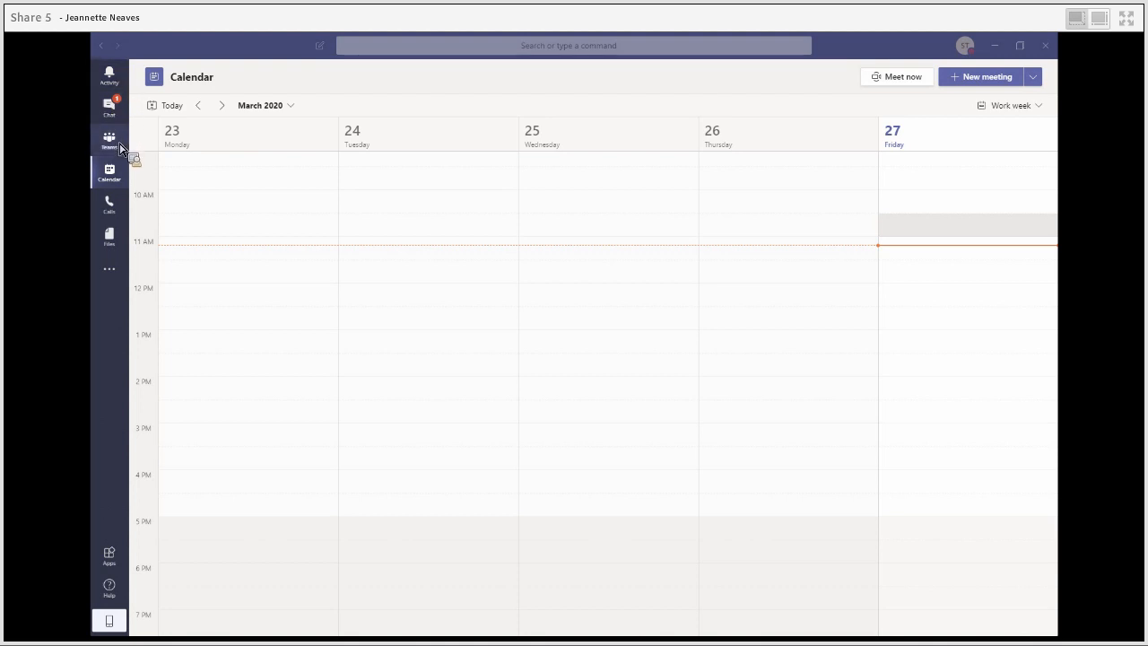
- Look through the Proposal team, the calendar and the list of calling contacts
left_click(111, 142)
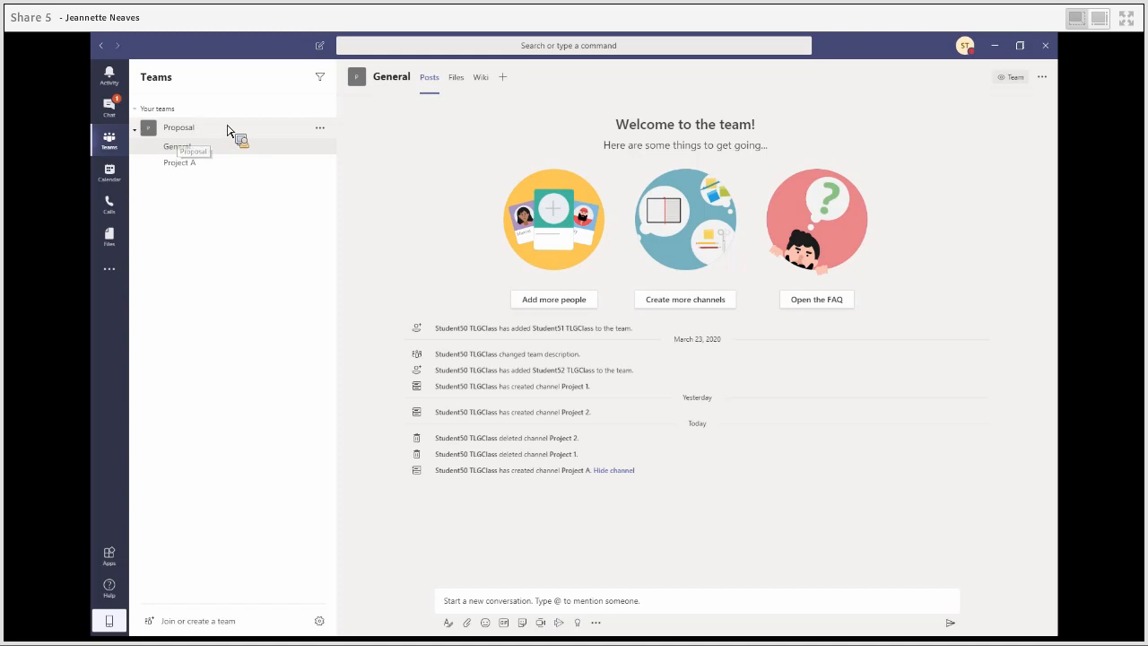
left_click(218, 151)
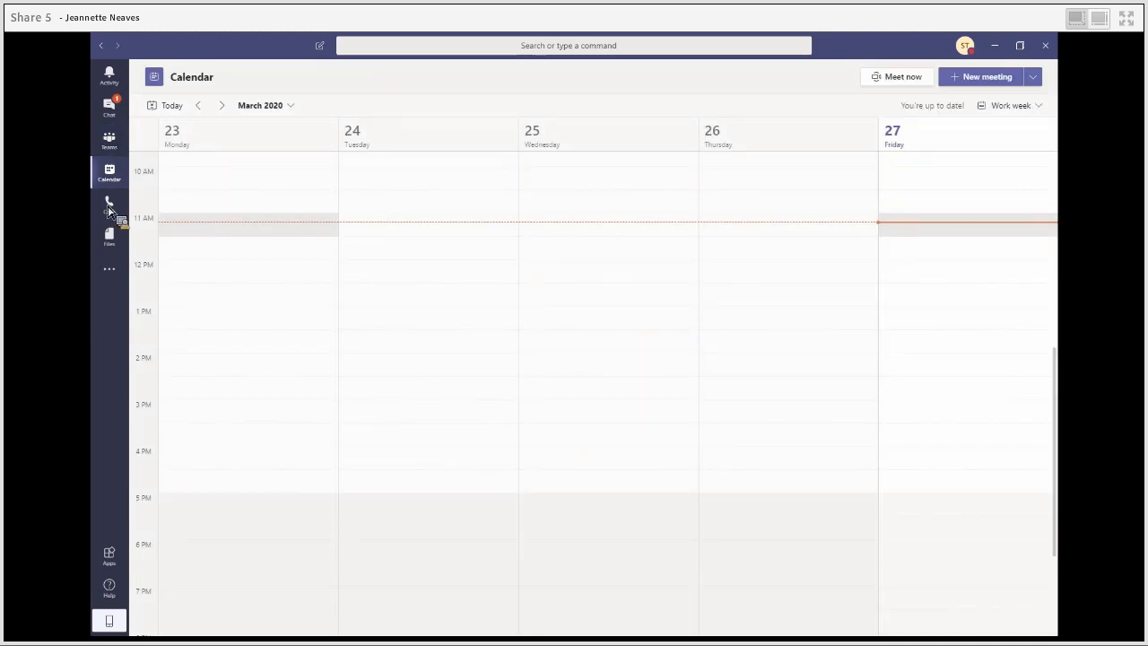
left_click(110, 205)
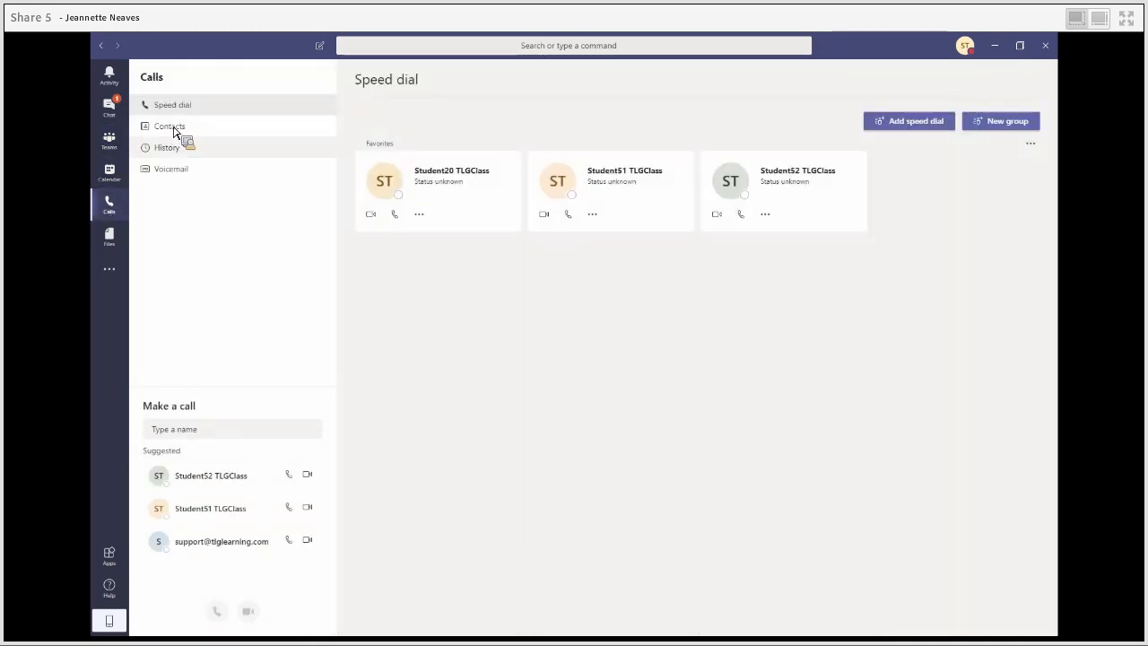
left_click(206, 133)
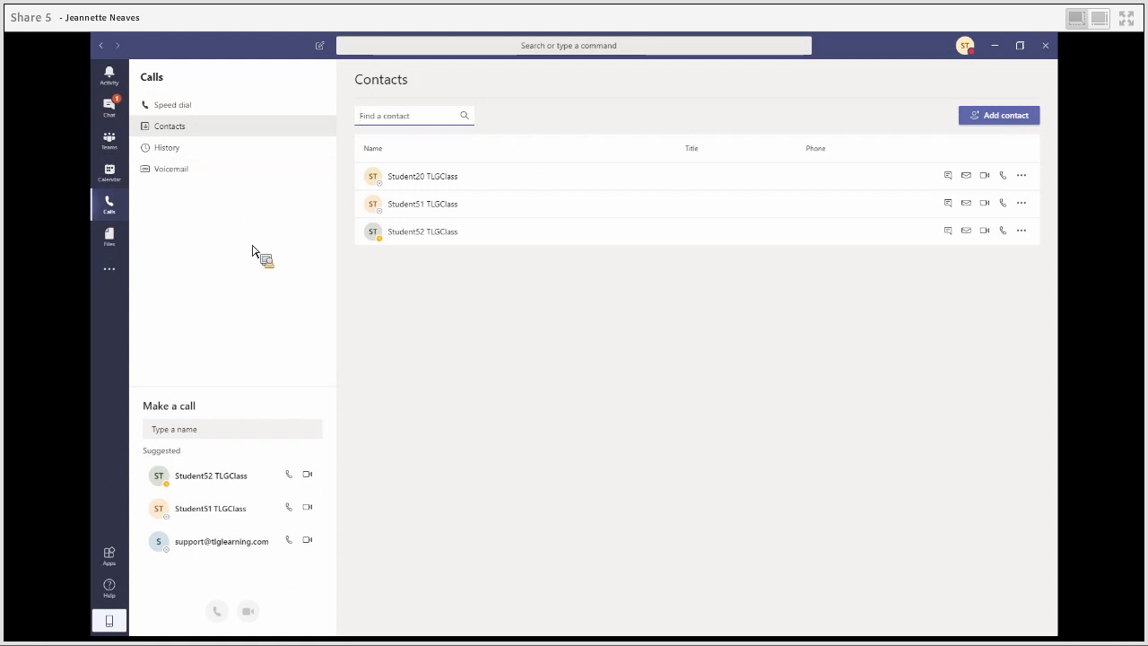
- Set the account's presence status to Available and review the other status options
left_click(966, 47)
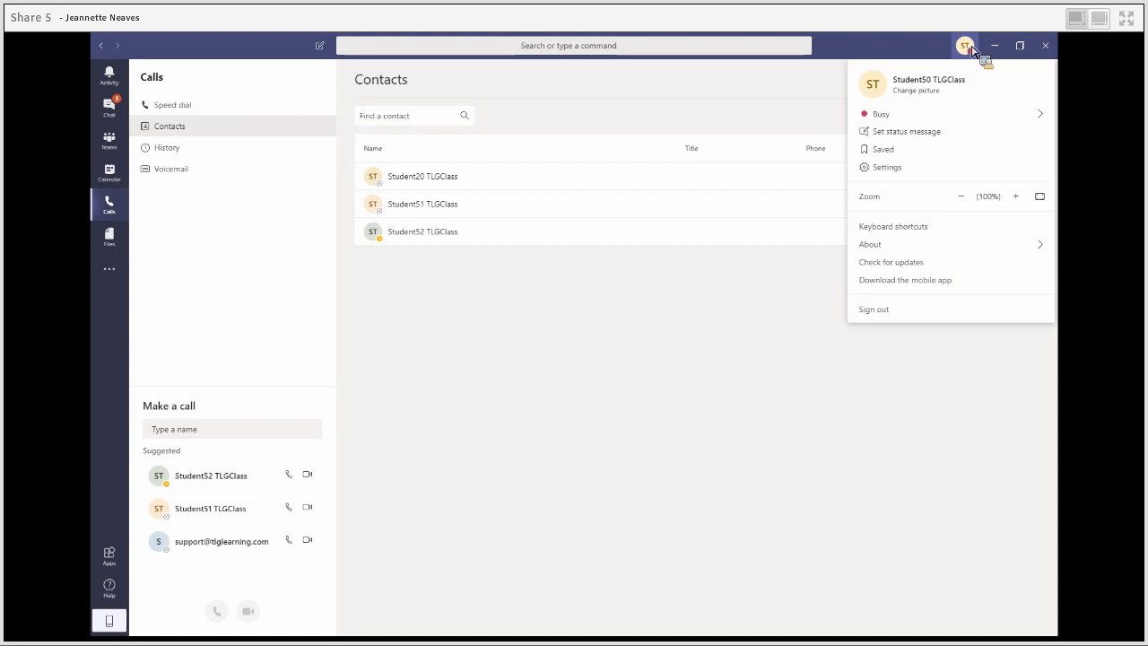
mouse_move(929, 117)
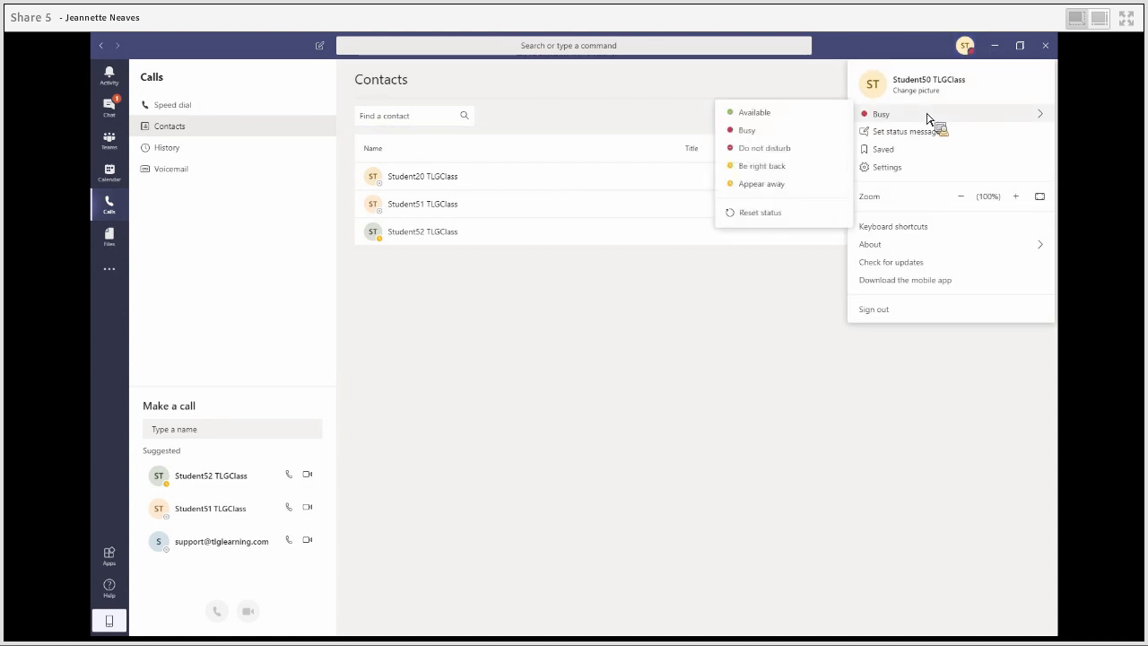
left_click(812, 121)
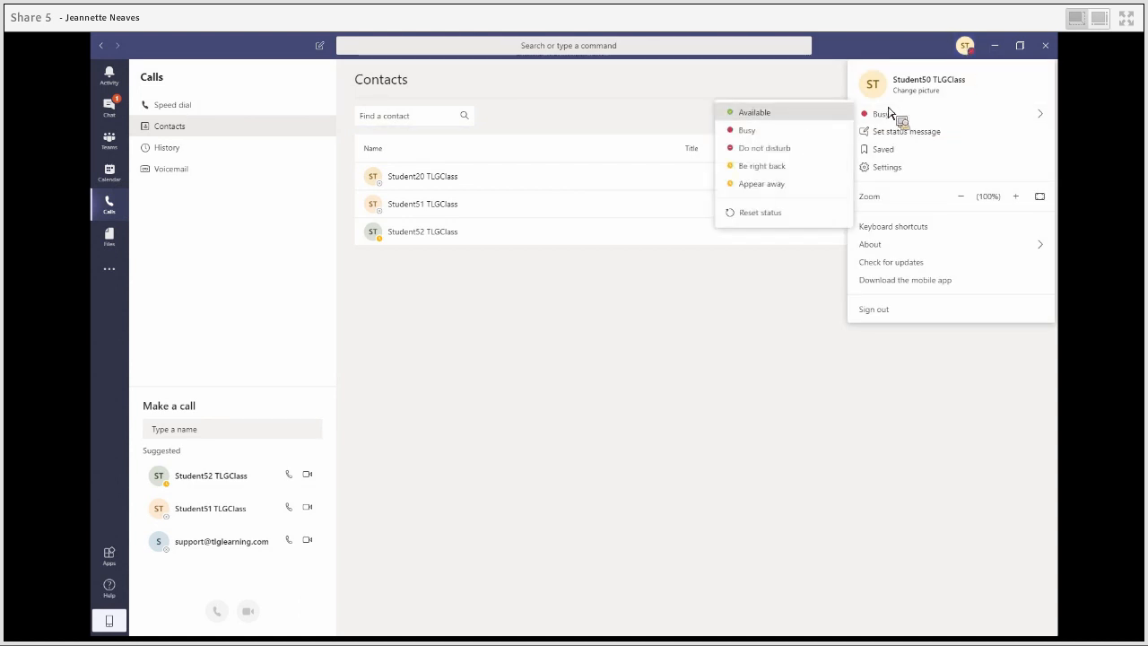
left_click(965, 46)
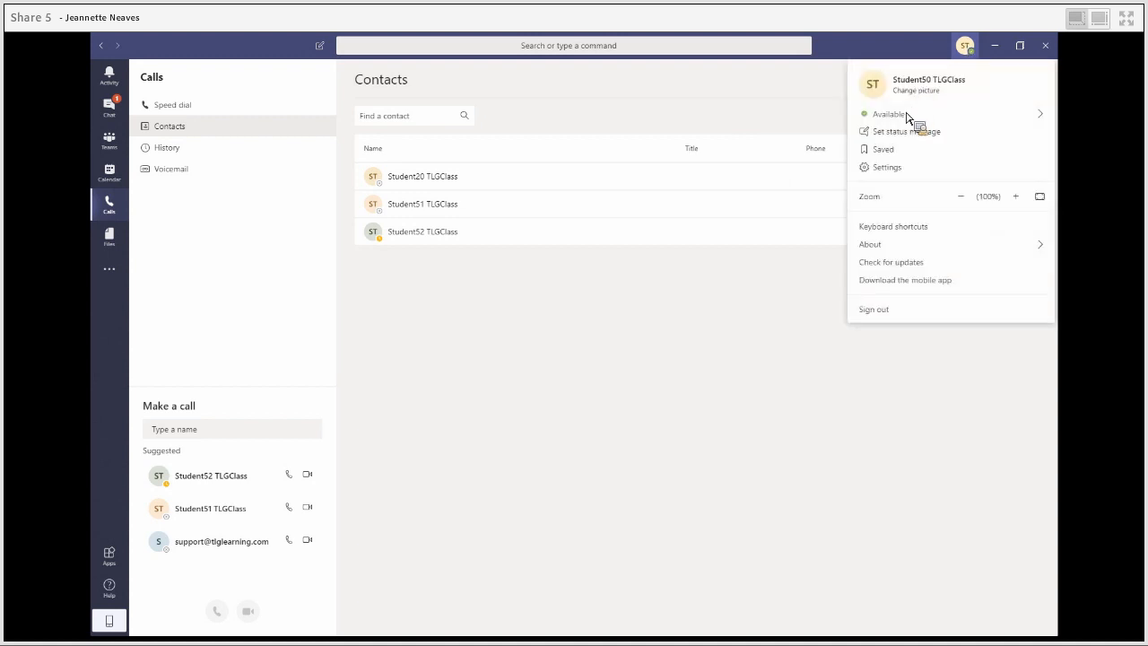
mouse_move(910, 116)
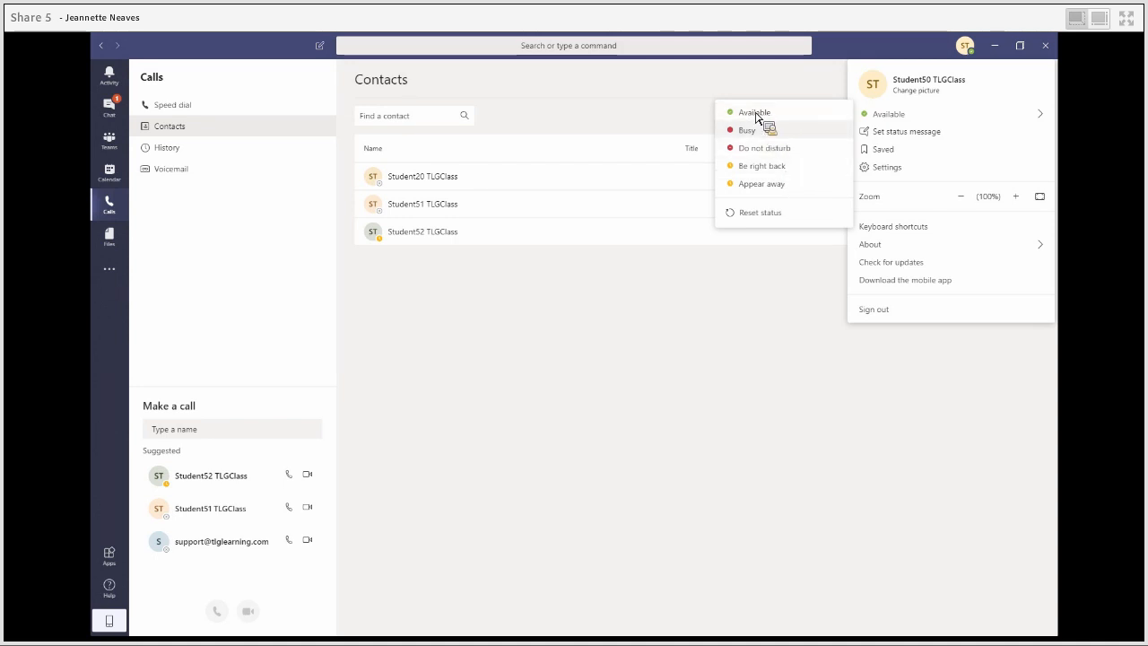
left_click(799, 104)
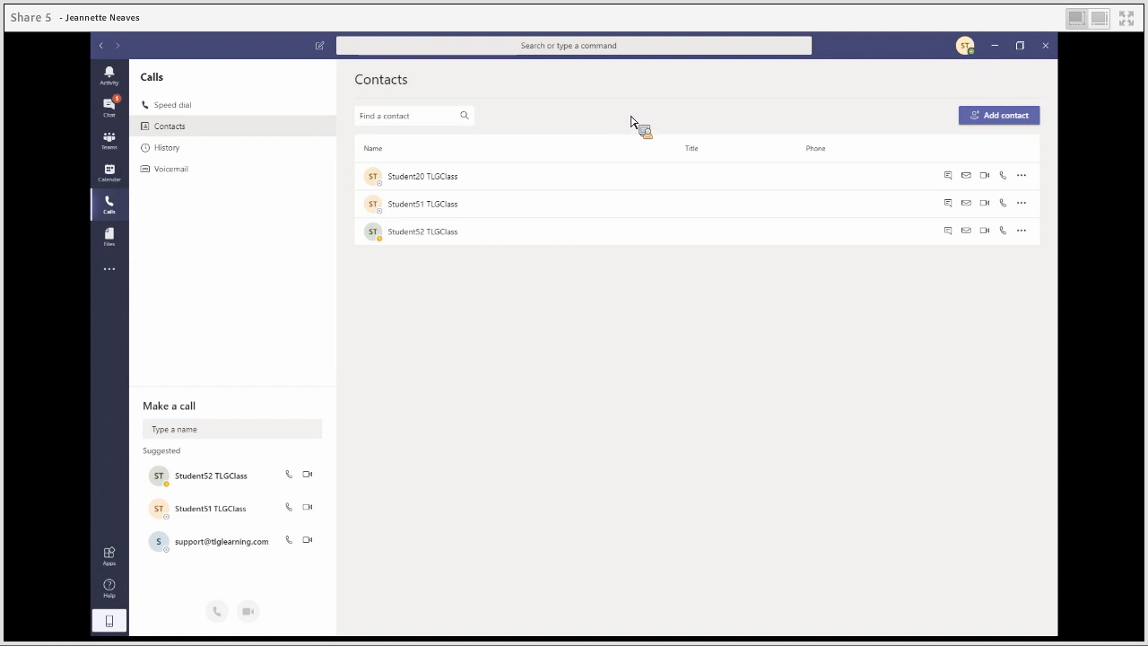
- Set the presence status to busy with the /busy command
left_click(538, 50)
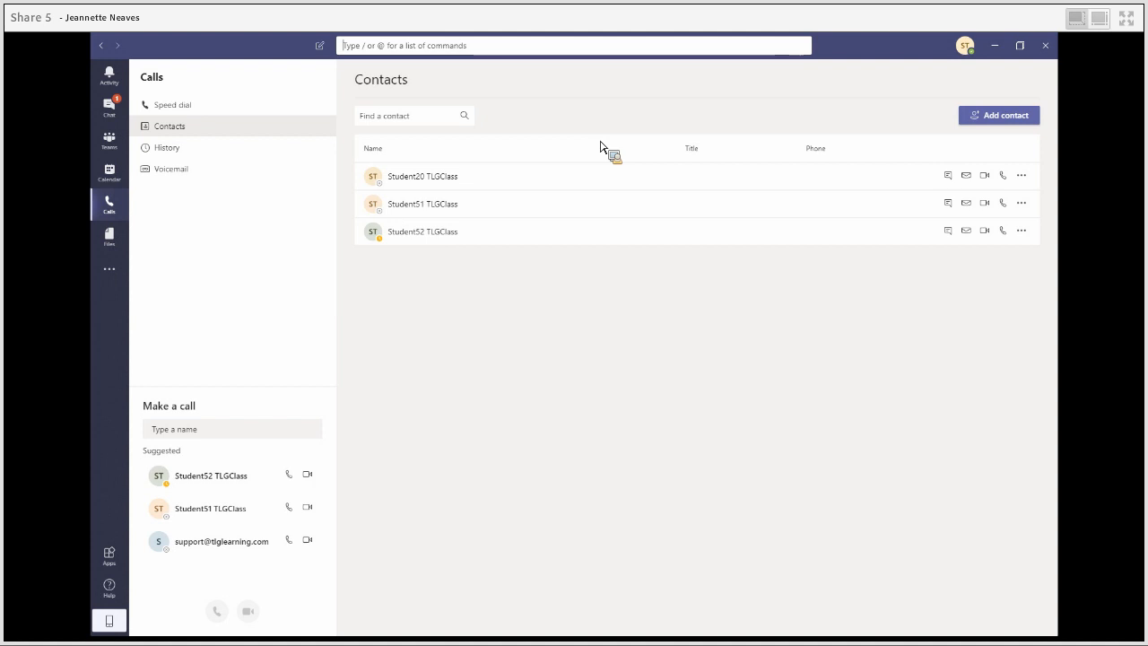
type("/")
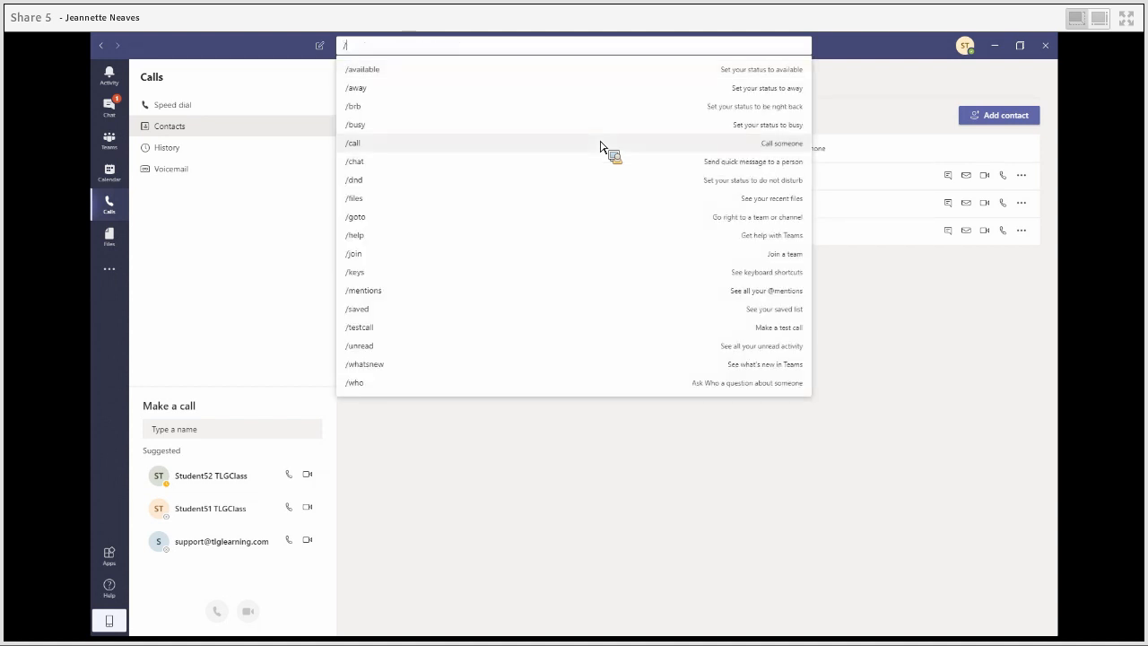
type("bu")
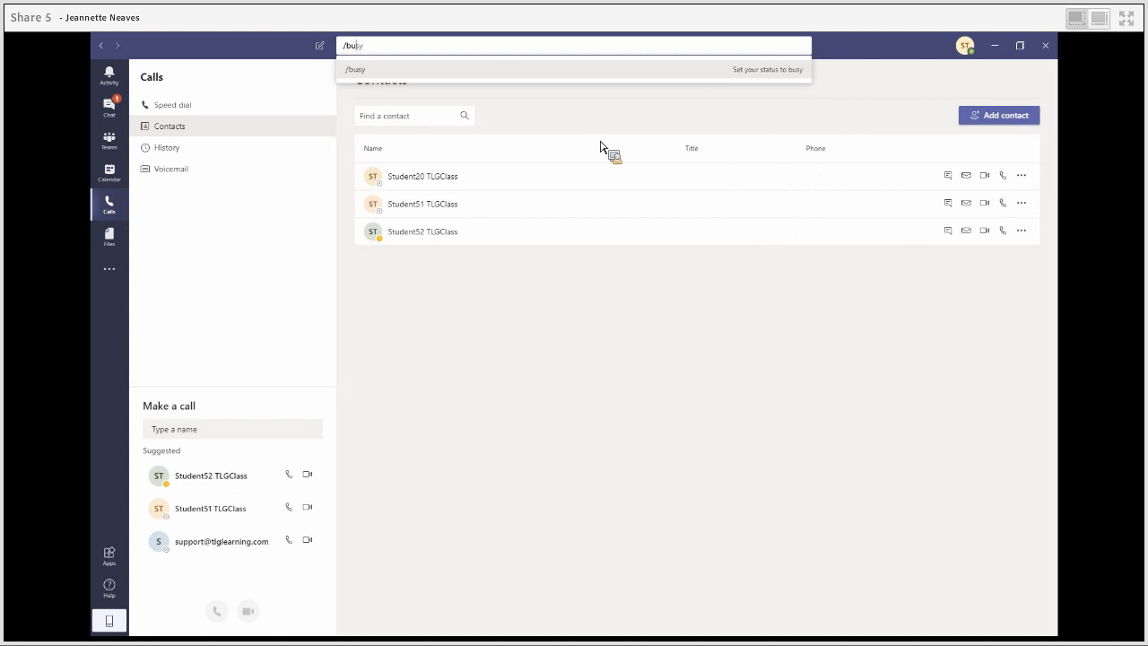
key("BackSpace")
key("BackSpace")
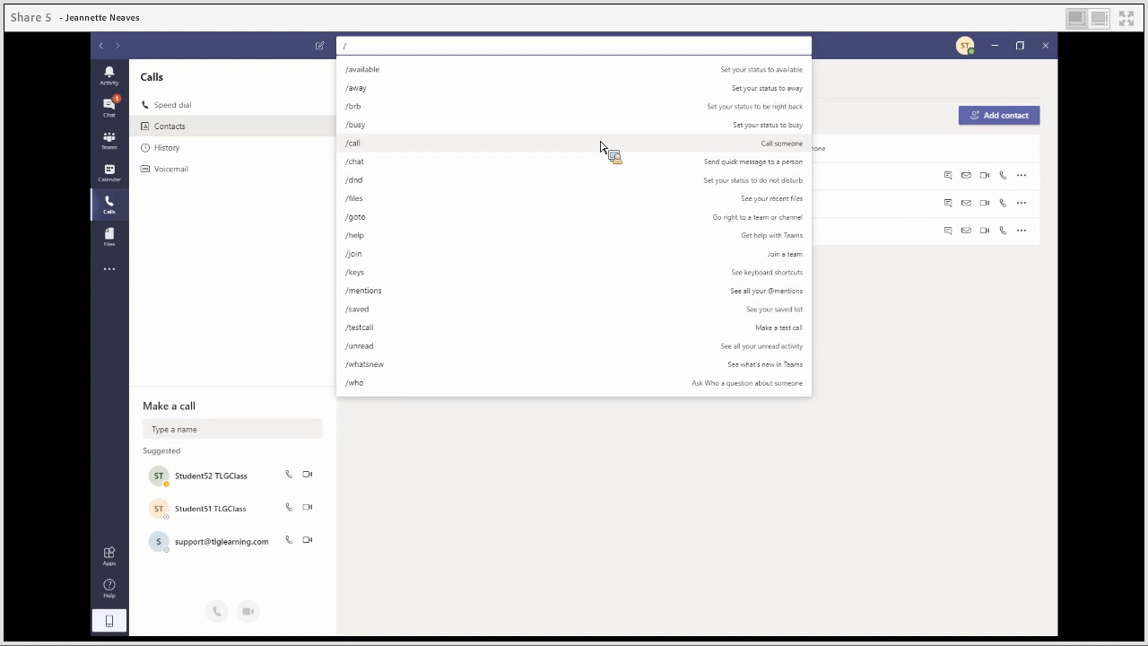
type("busy")
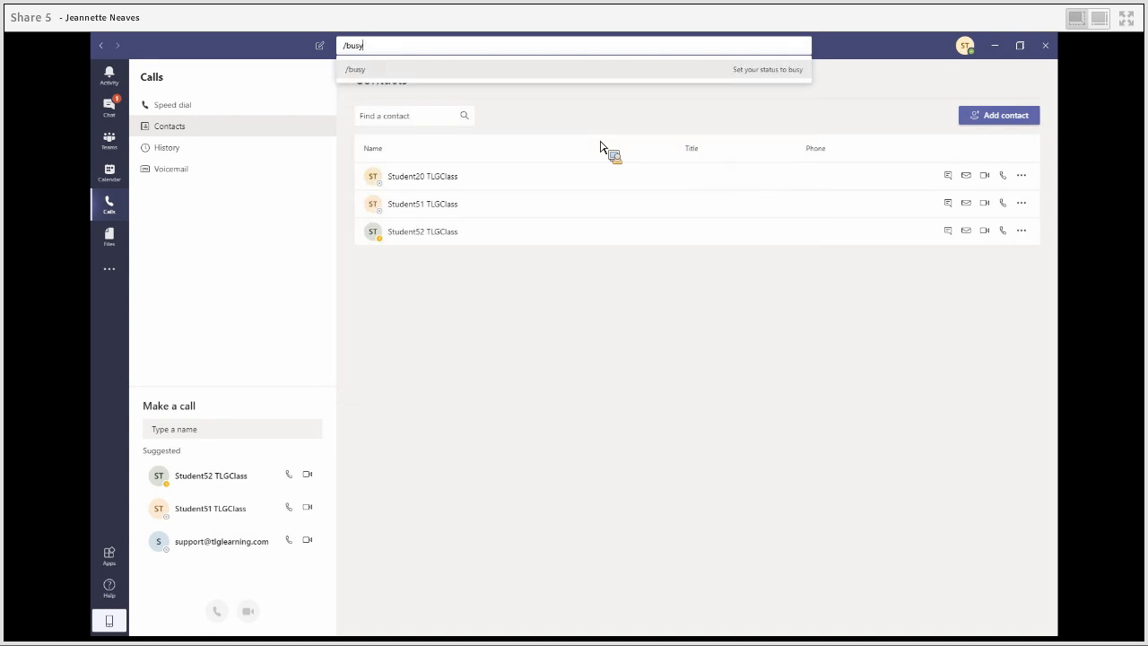
key("Return")
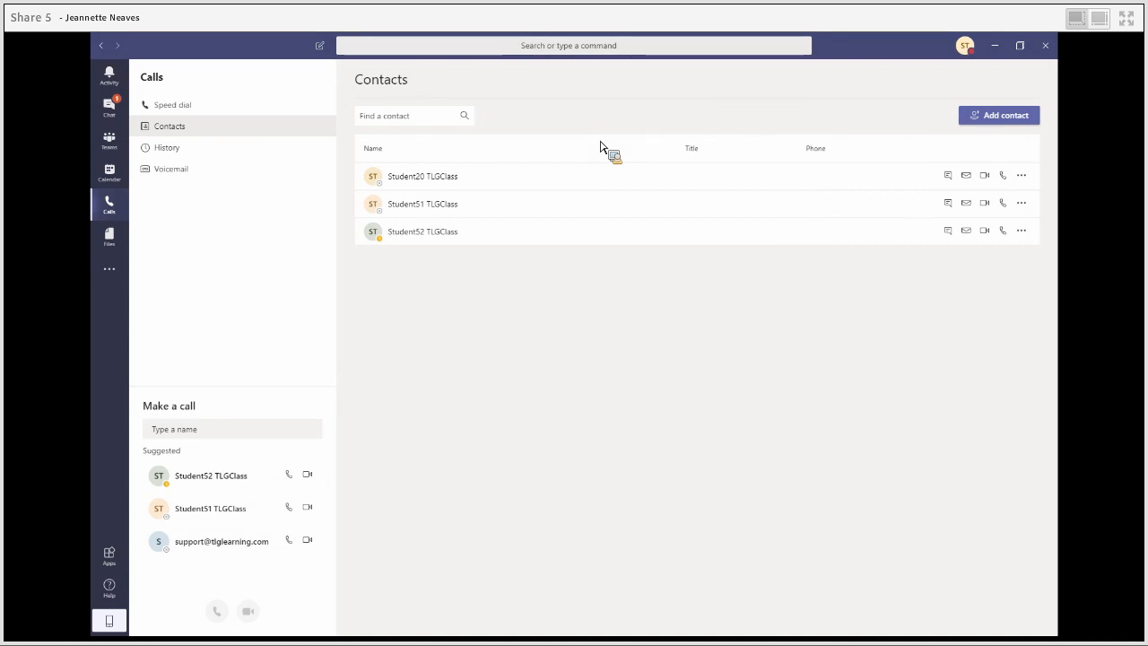
- Start a new chat with Student53 and send a short "Hi" greeting that includes the recipient's first name
left_click(113, 108)
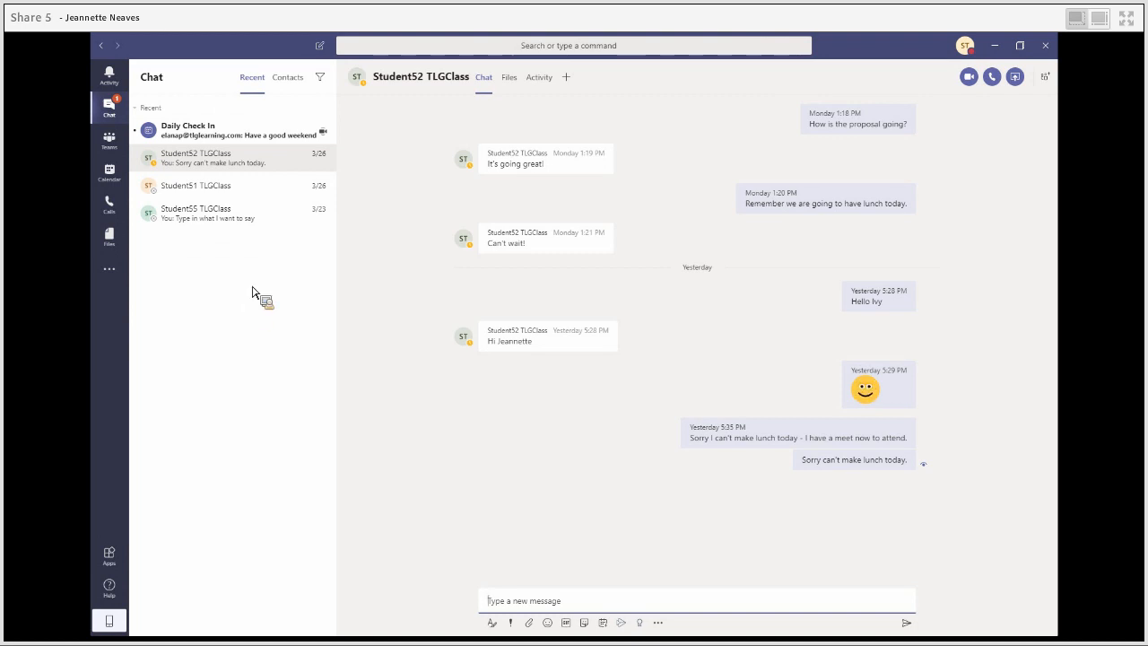
left_click(321, 46)
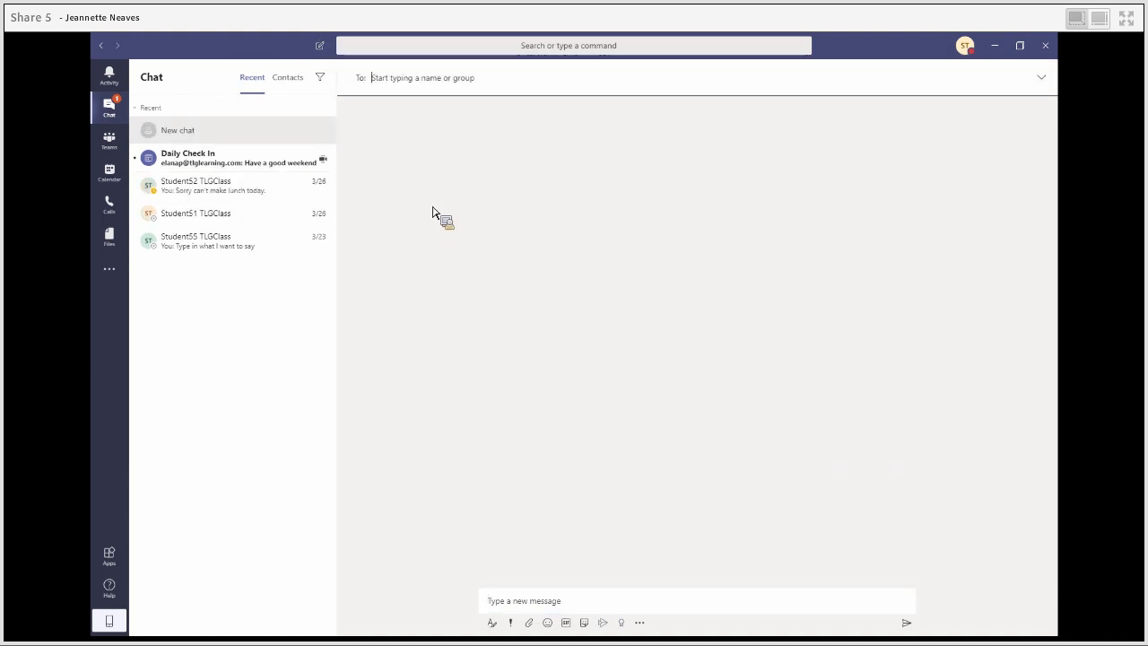
type("student")
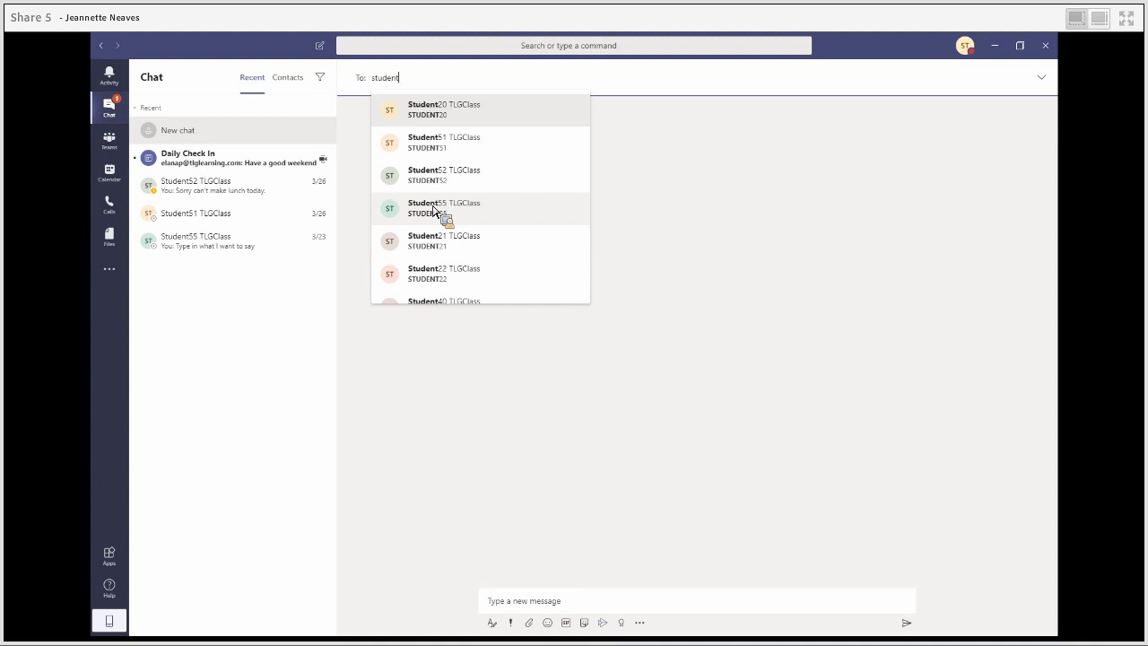
type("53")
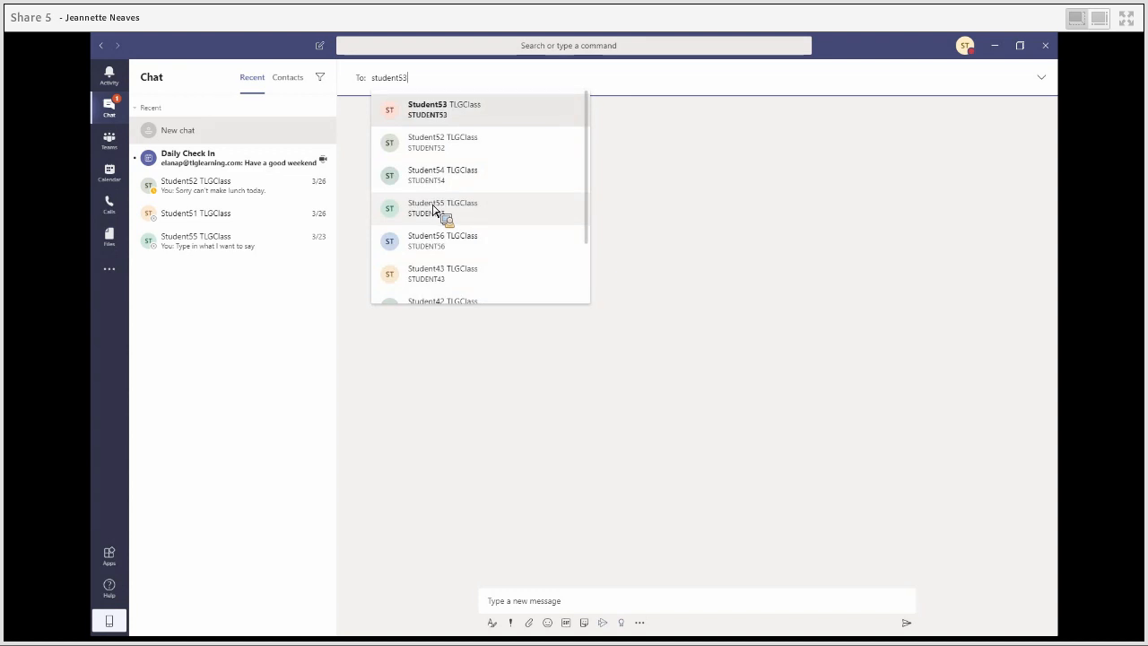
left_click(440, 110)
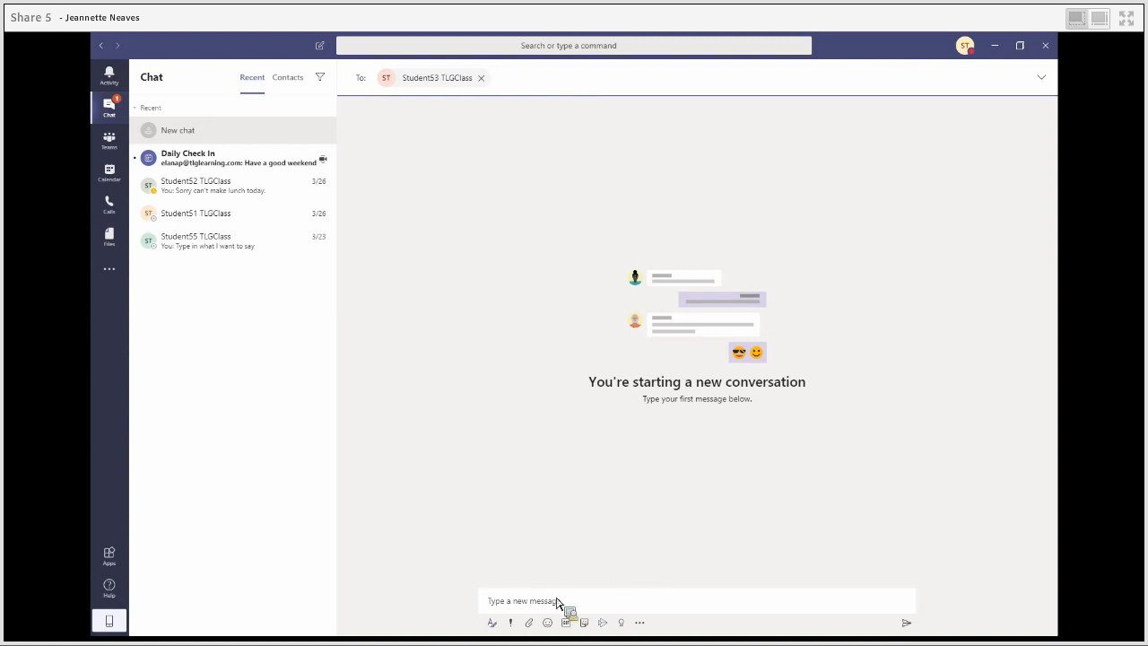
left_click(498, 609)
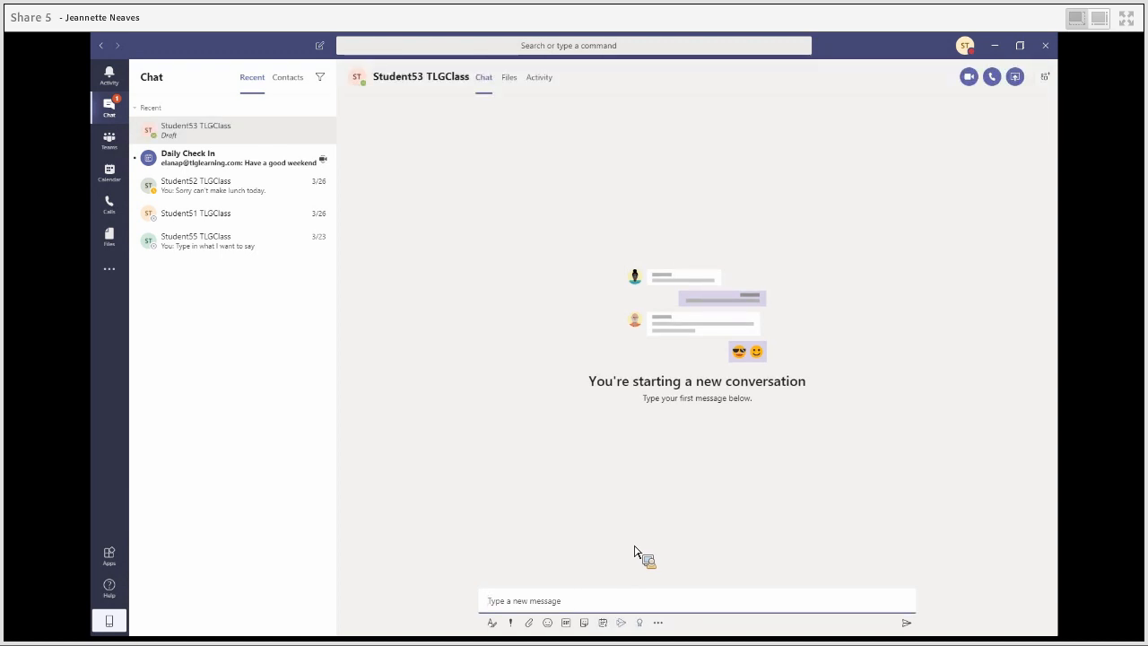
type("Hi Will")
key("Return")
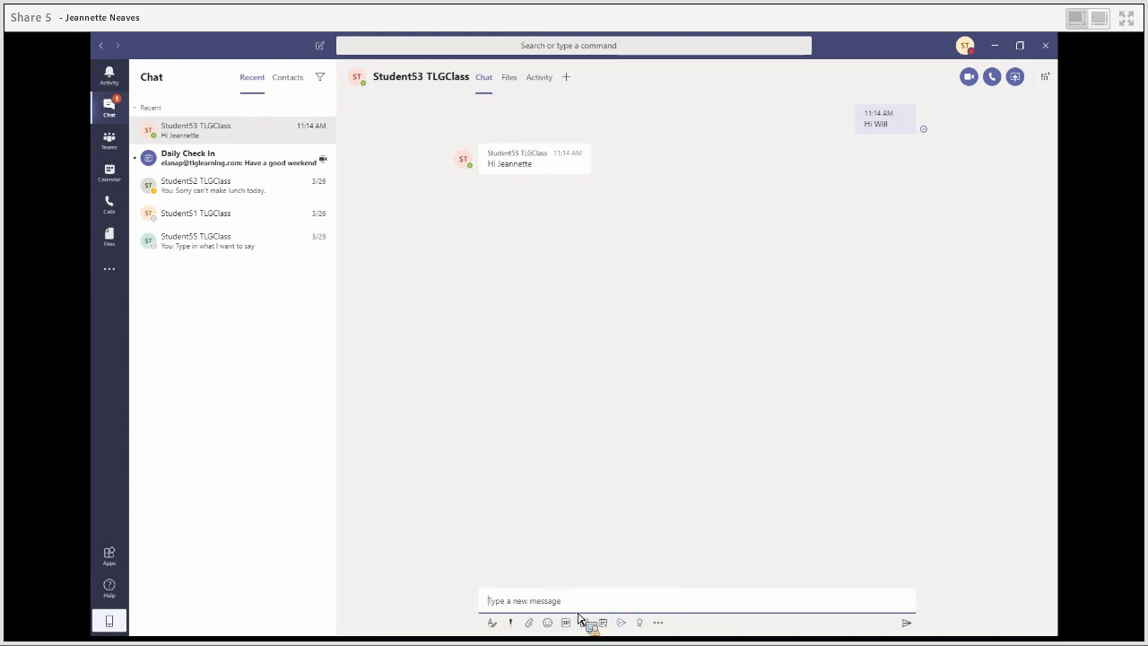
- Show the chat contacts and send a smiley emoji in the open conversation with Student53
mouse_move(499, 173)
left_click(287, 78)
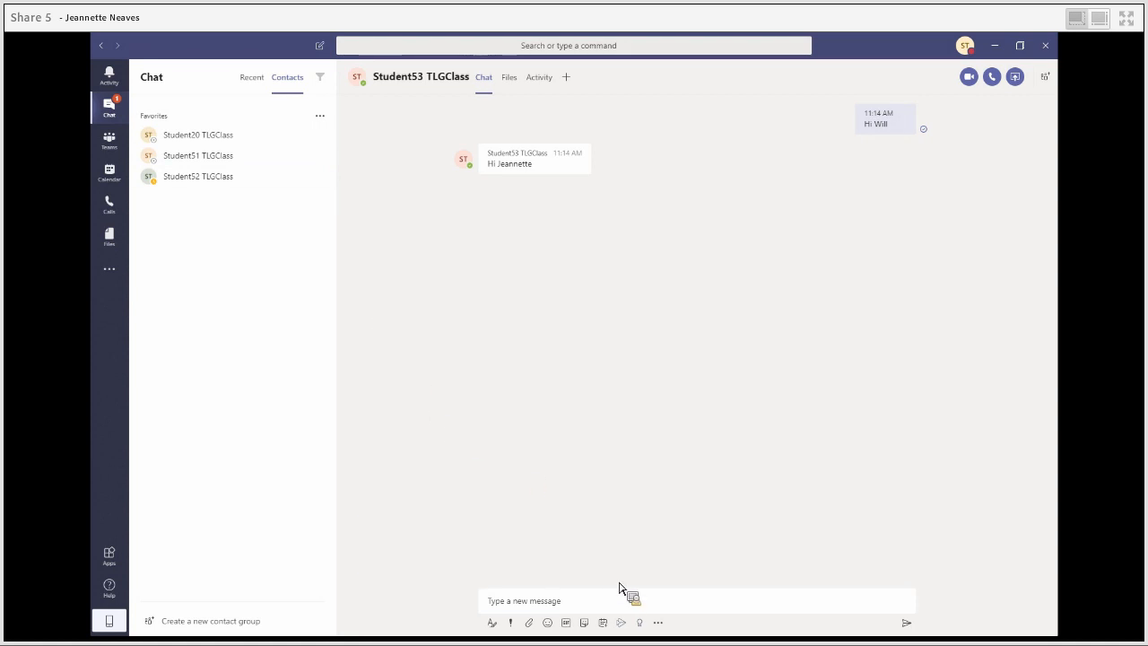
left_click(538, 601)
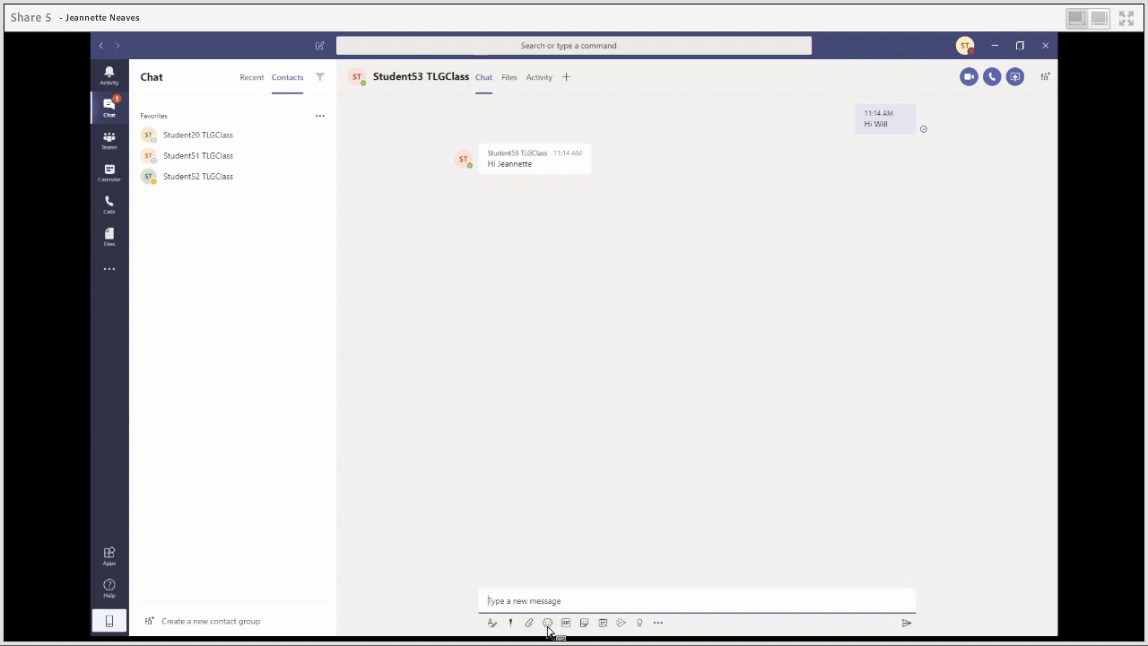
left_click(548, 622)
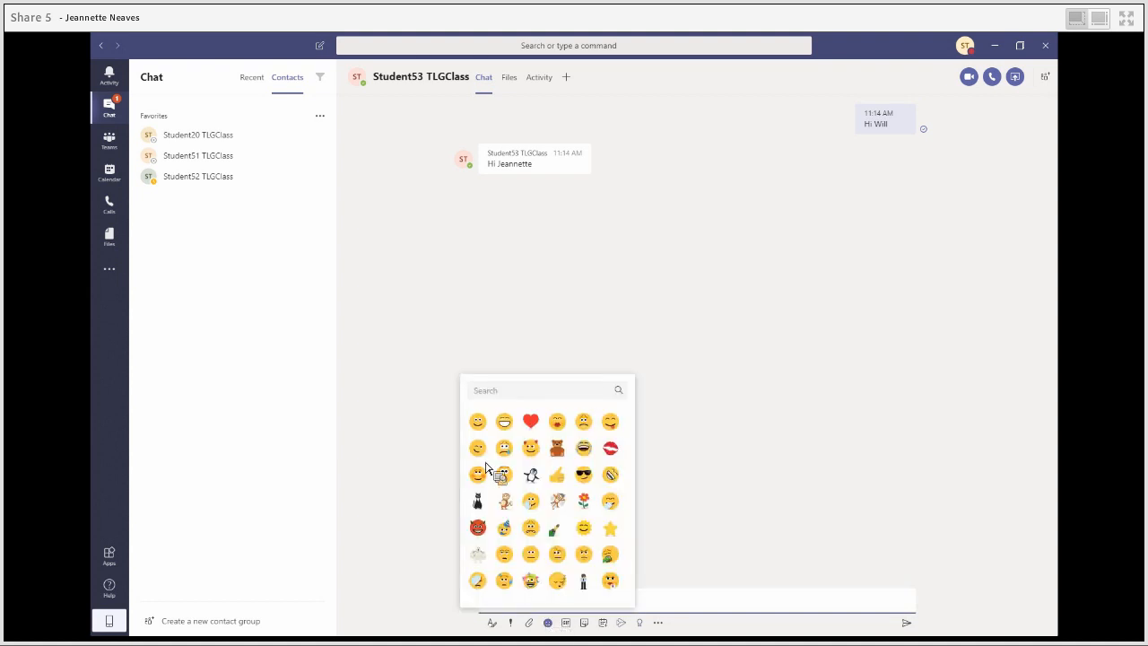
left_click(477, 422)
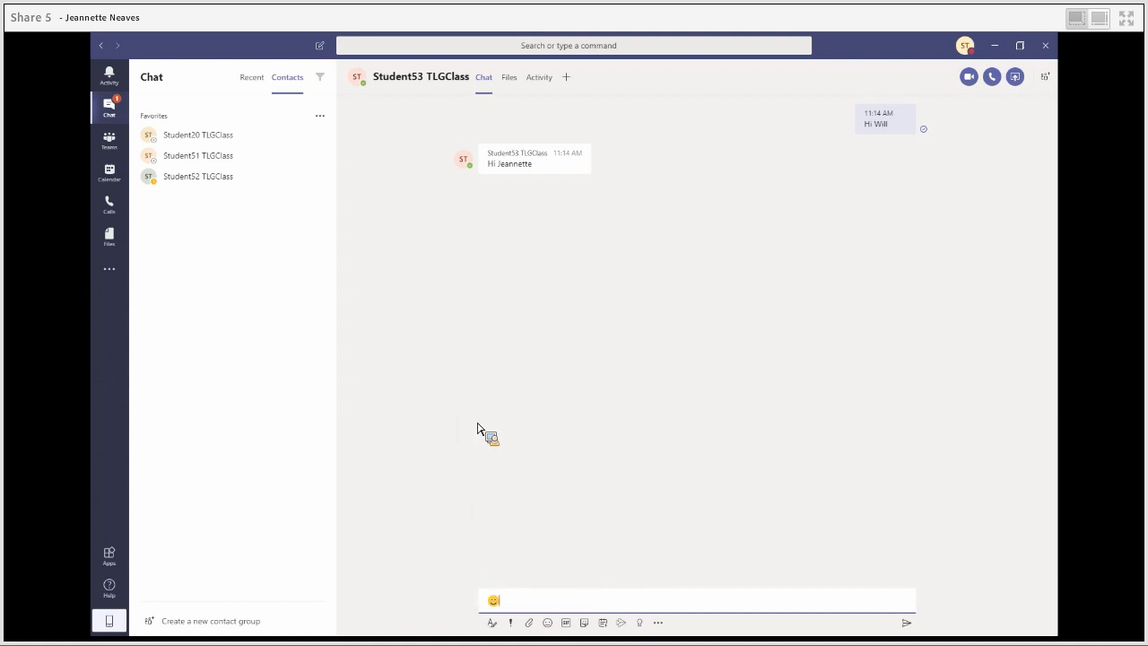
key("Return")
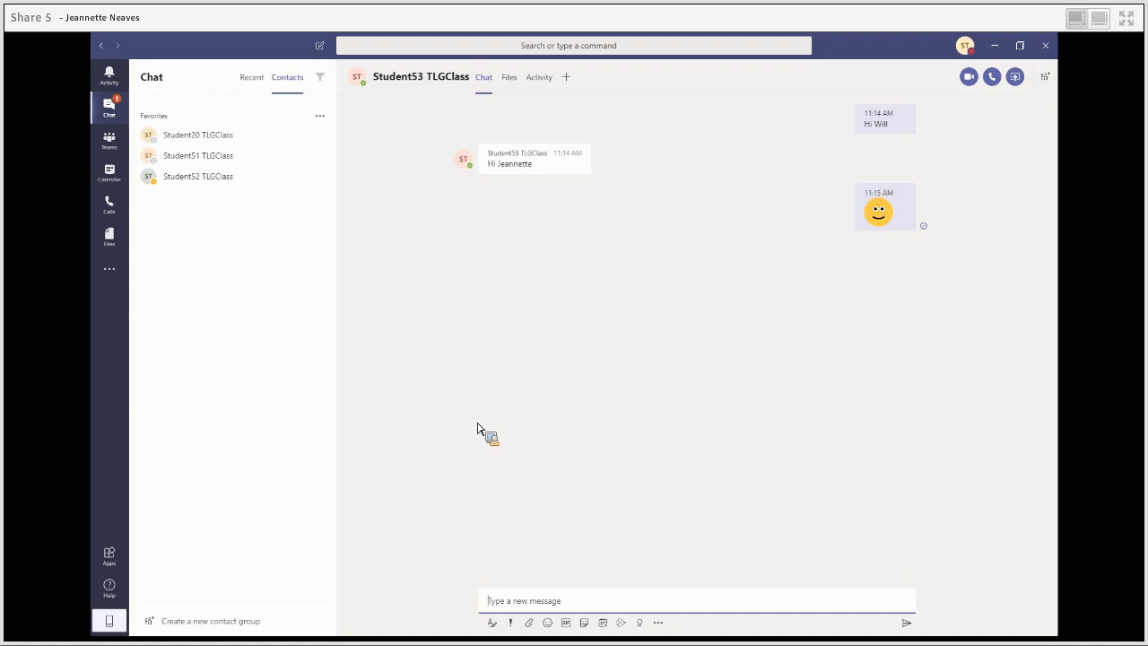
- From the calendar, use the /chat command to message Student53 an apology for not being able to make lunch
left_click(112, 175)
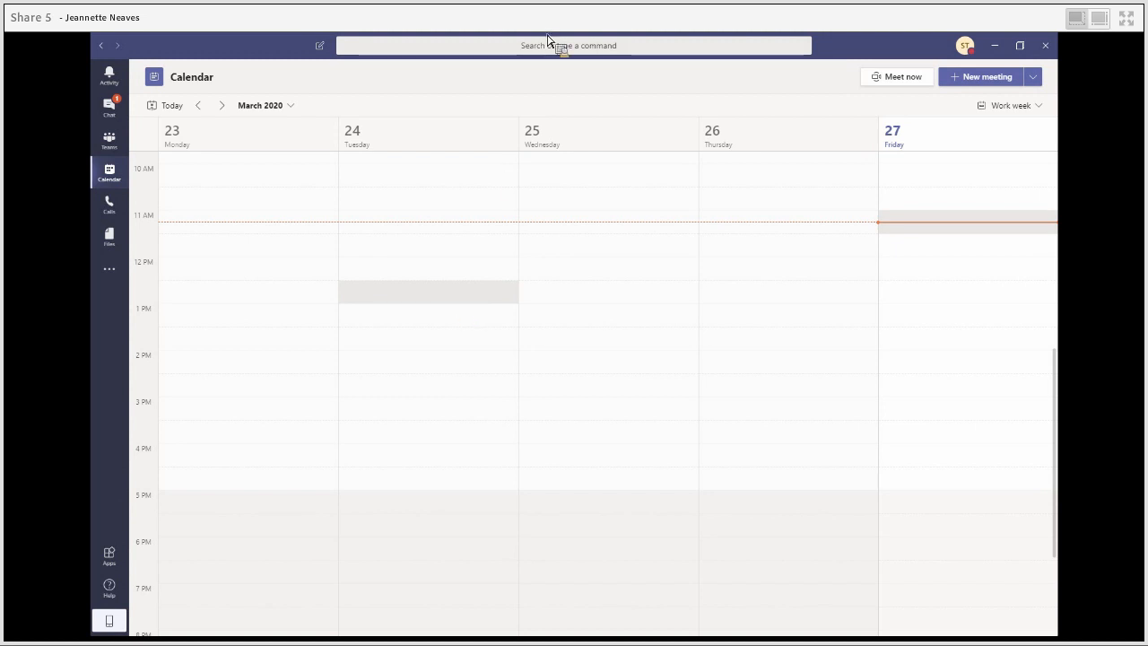
left_click(457, 50)
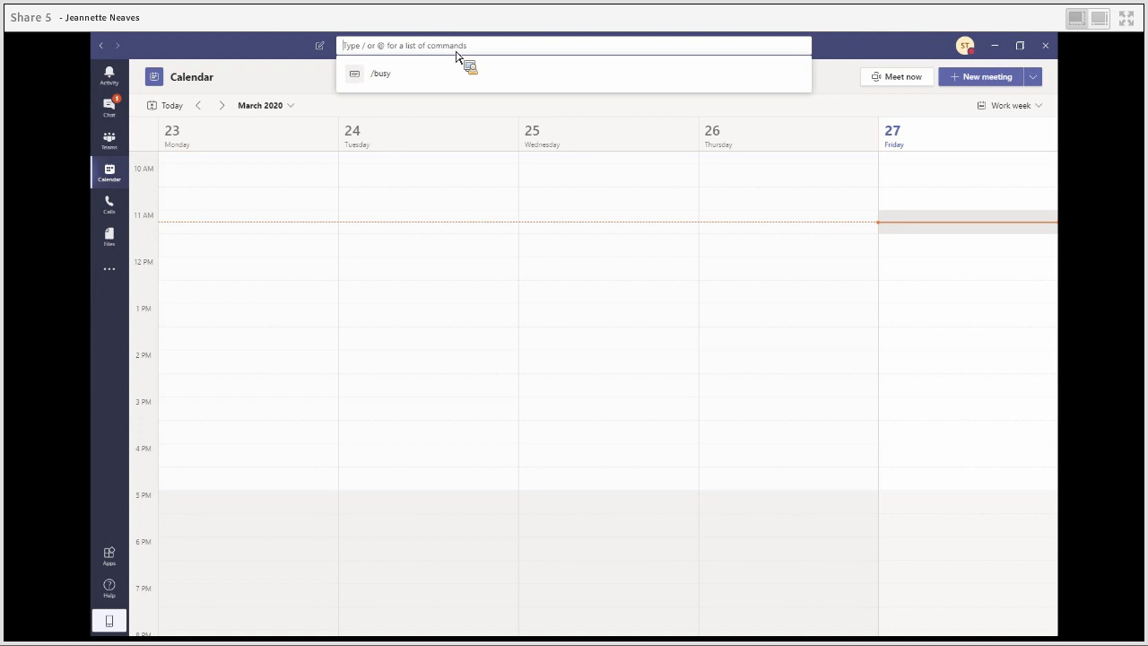
type("/")
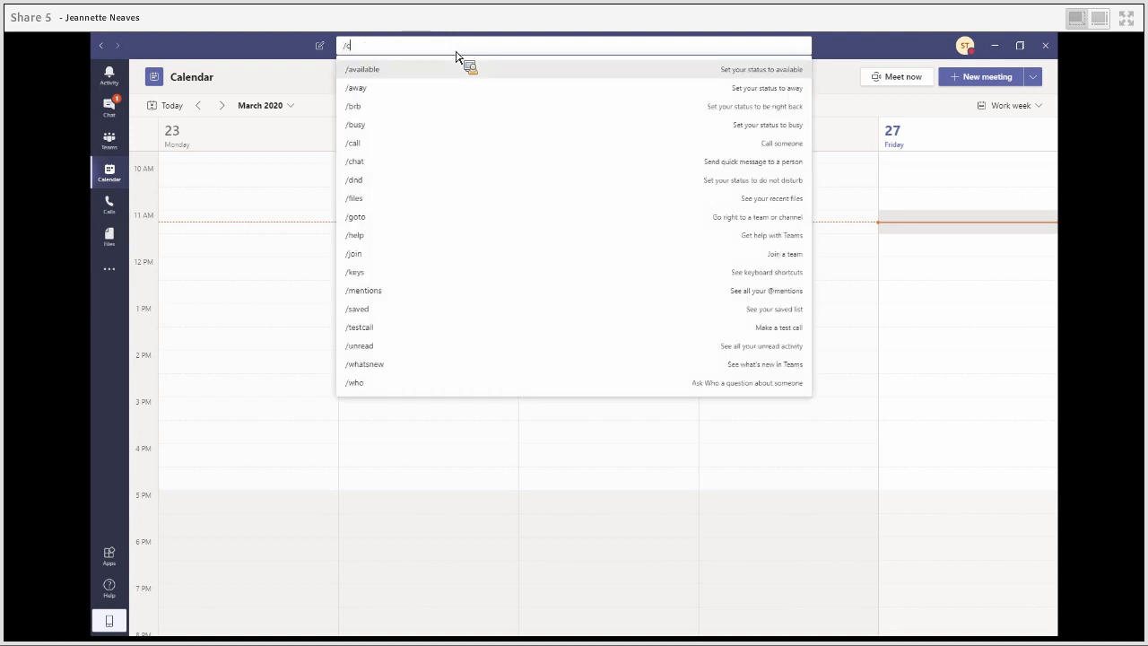
type("chat")
key("Return")
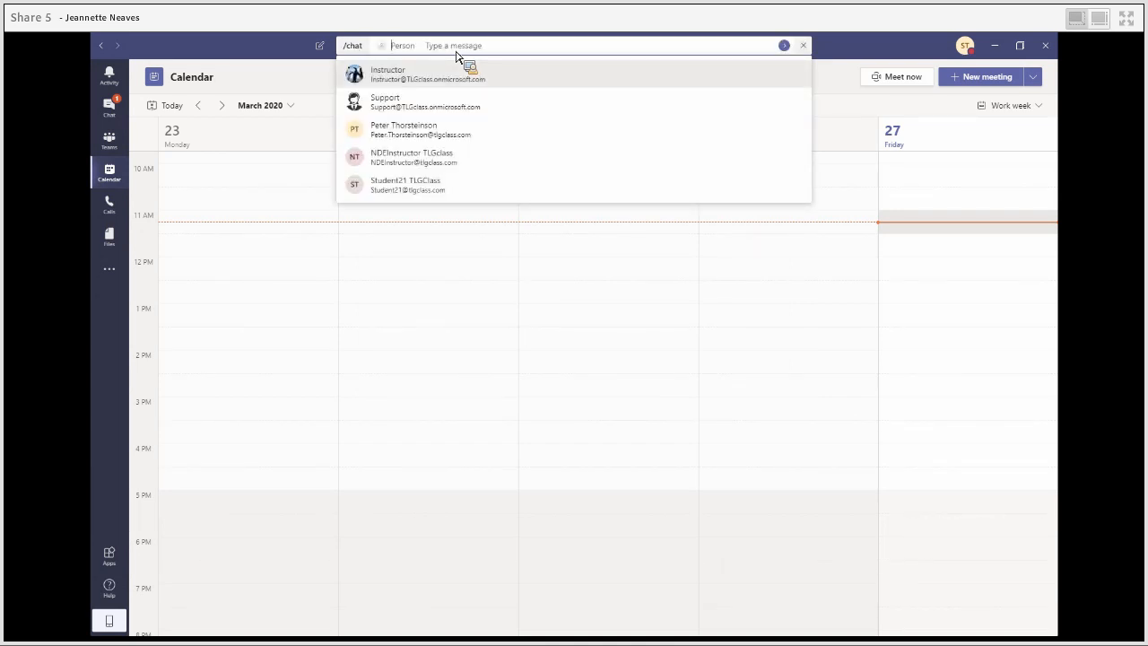
type("stu")
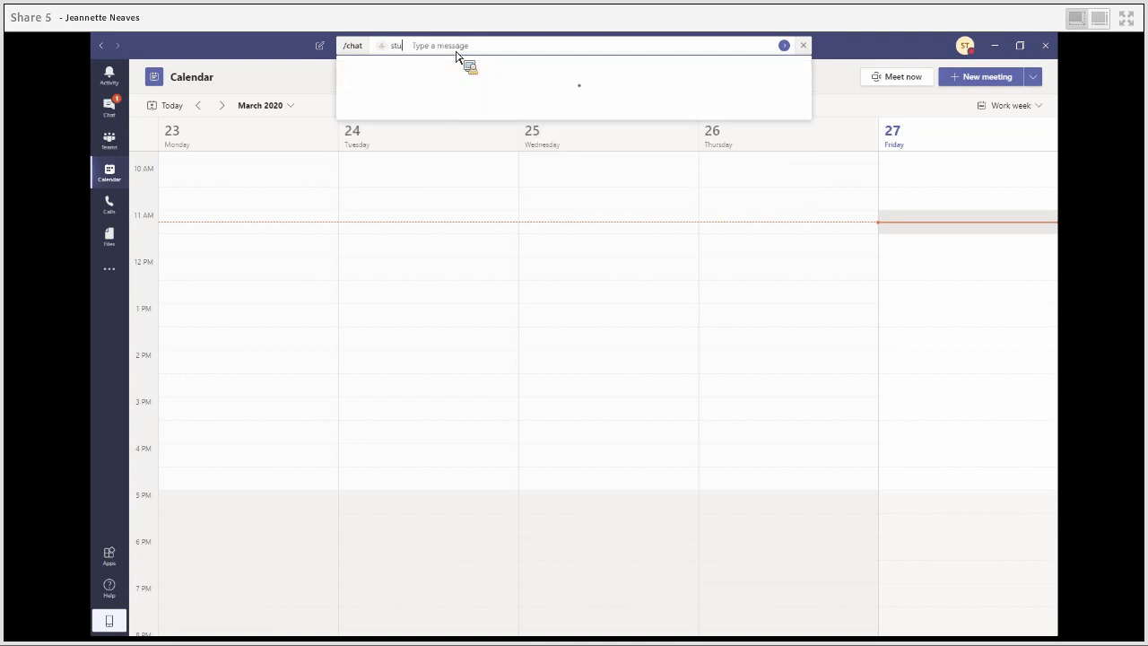
type("dent53")
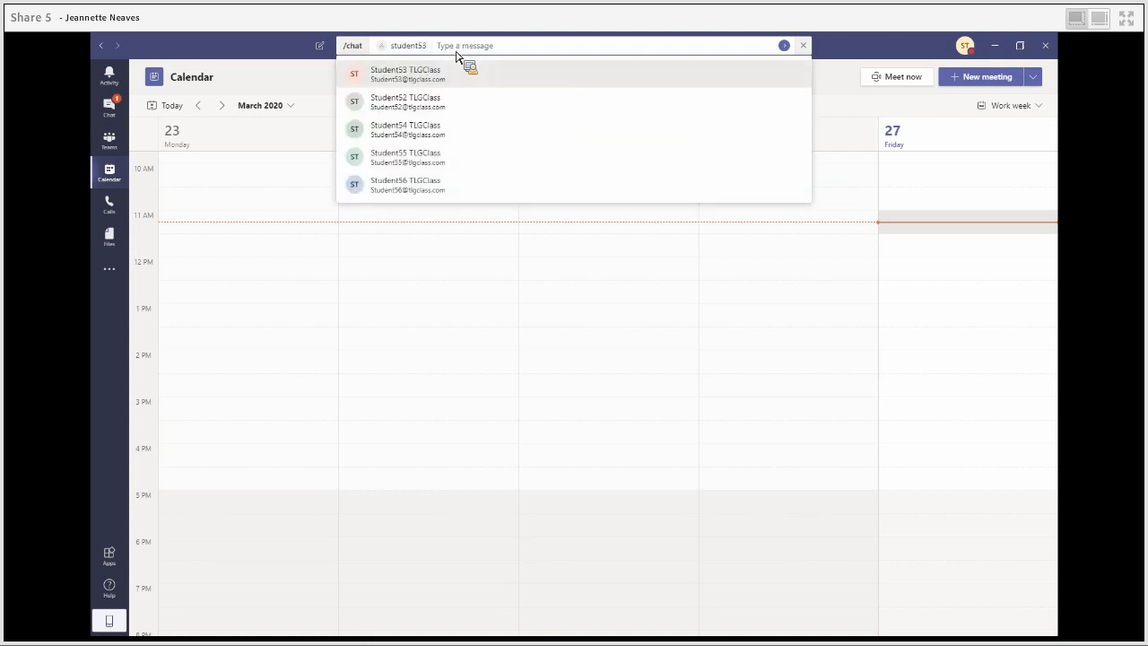
key("Return")
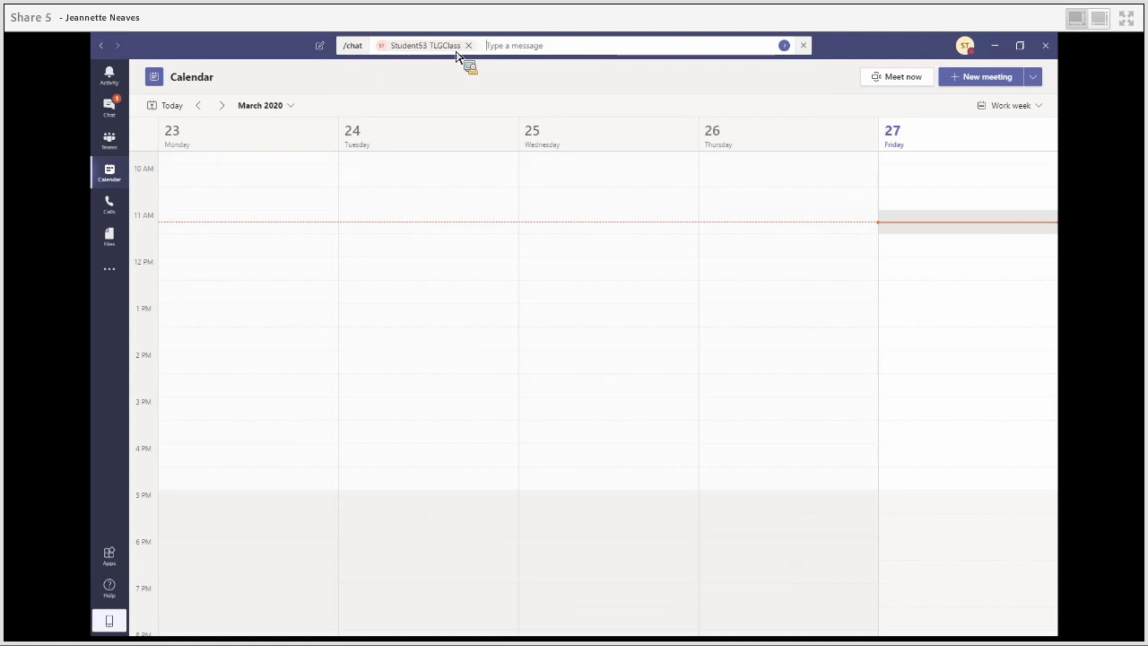
type("Sorry Will - won't be able to make lunch!")
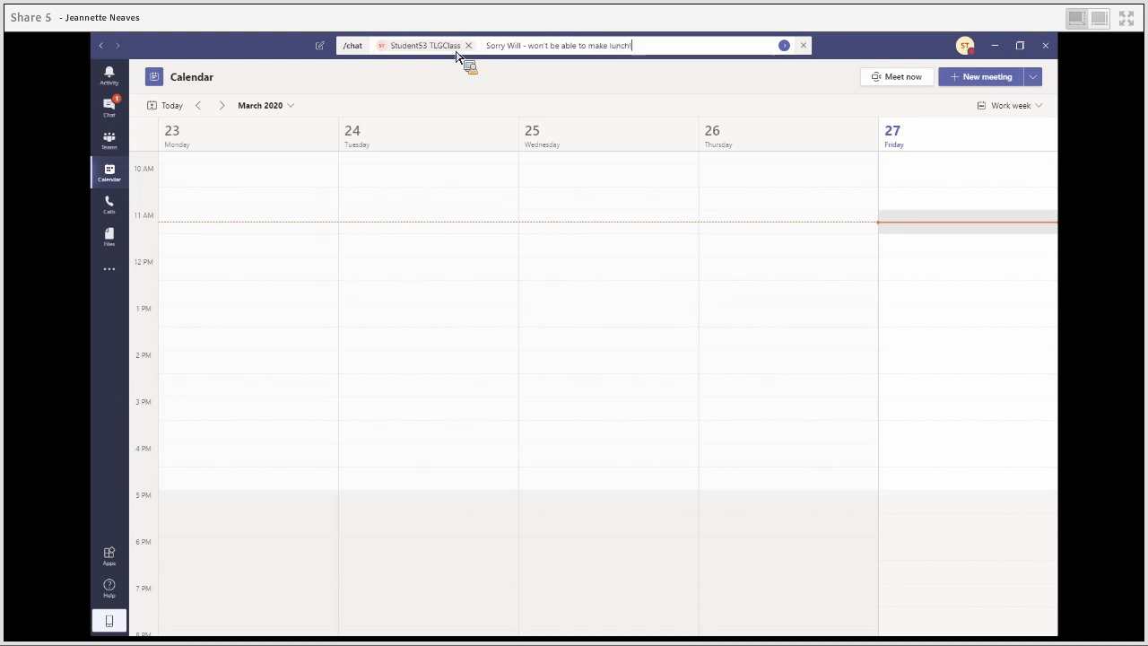
key("Return")
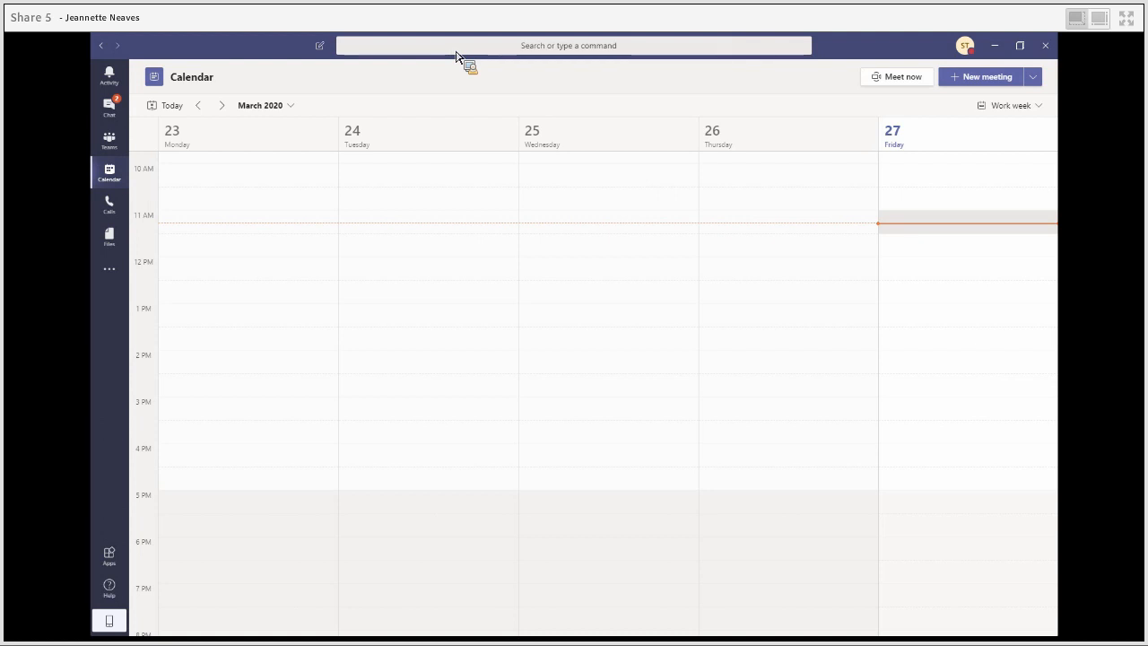
- In the Student53 chat, expand the message formatting options and write an opening line asking the recipient to "complete some items on our proposal:"
left_click(110, 106)
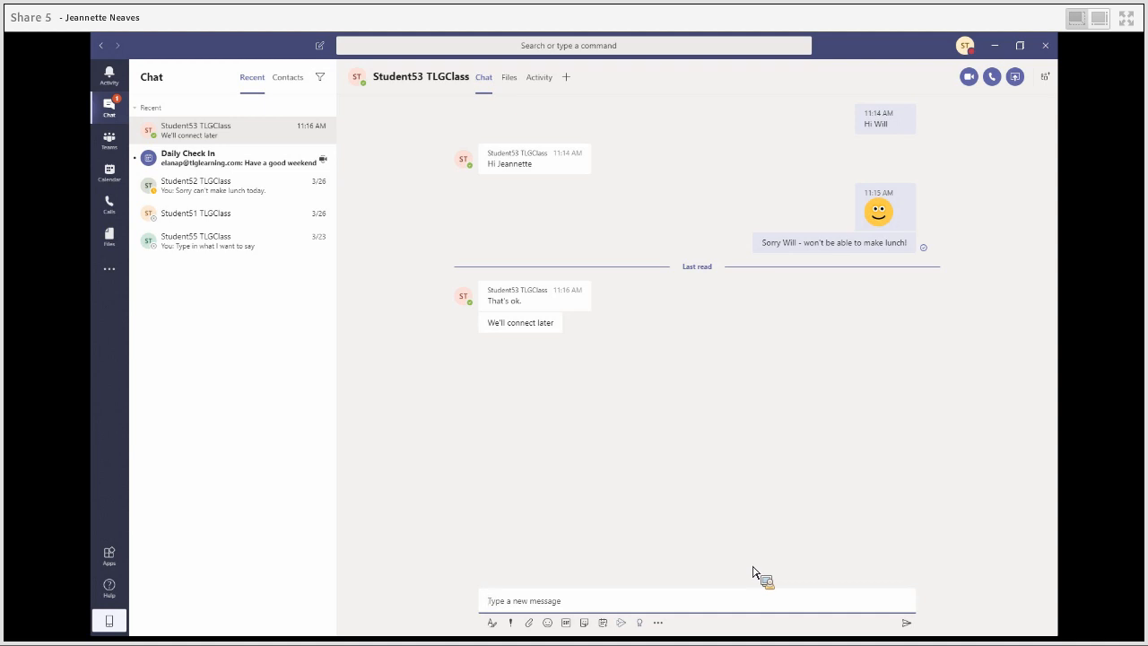
left_click(493, 625)
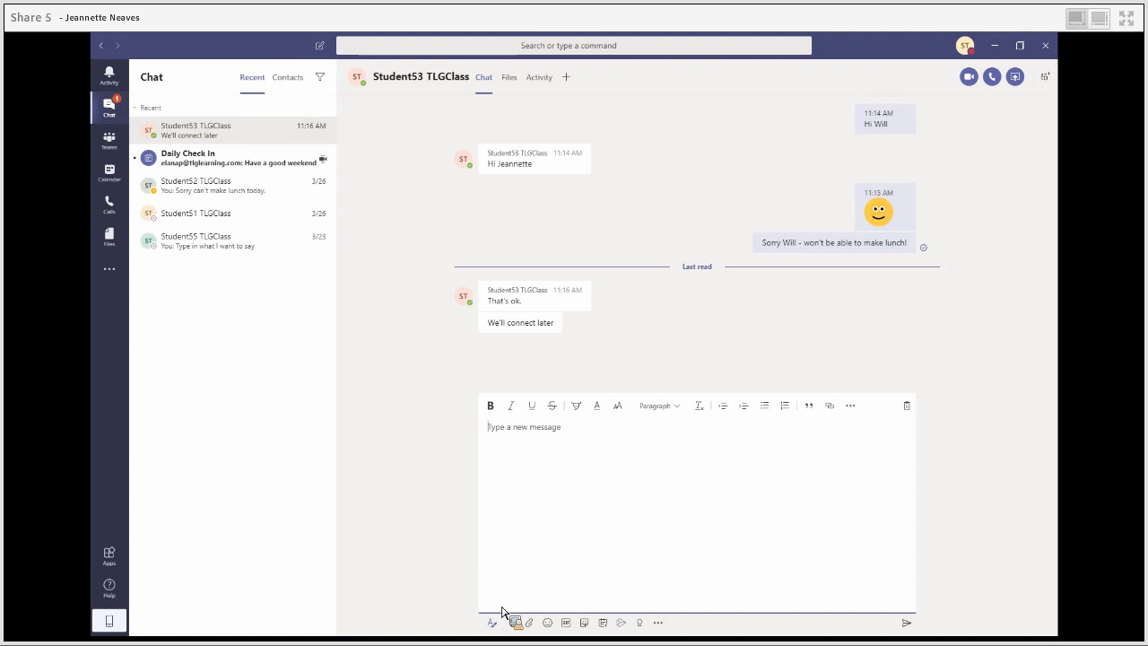
type("Will I need you ")
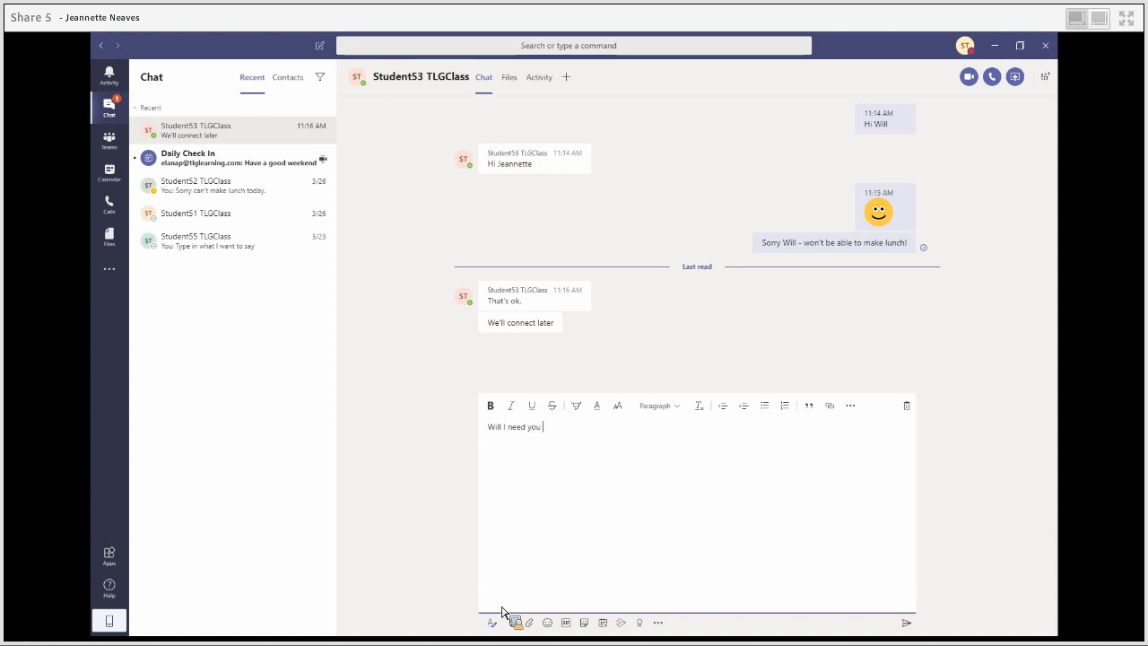
type("to complete some items on teh")
key("BackSpace")
key("BackSpace")
key("BackSpace")
key("BackSpace")
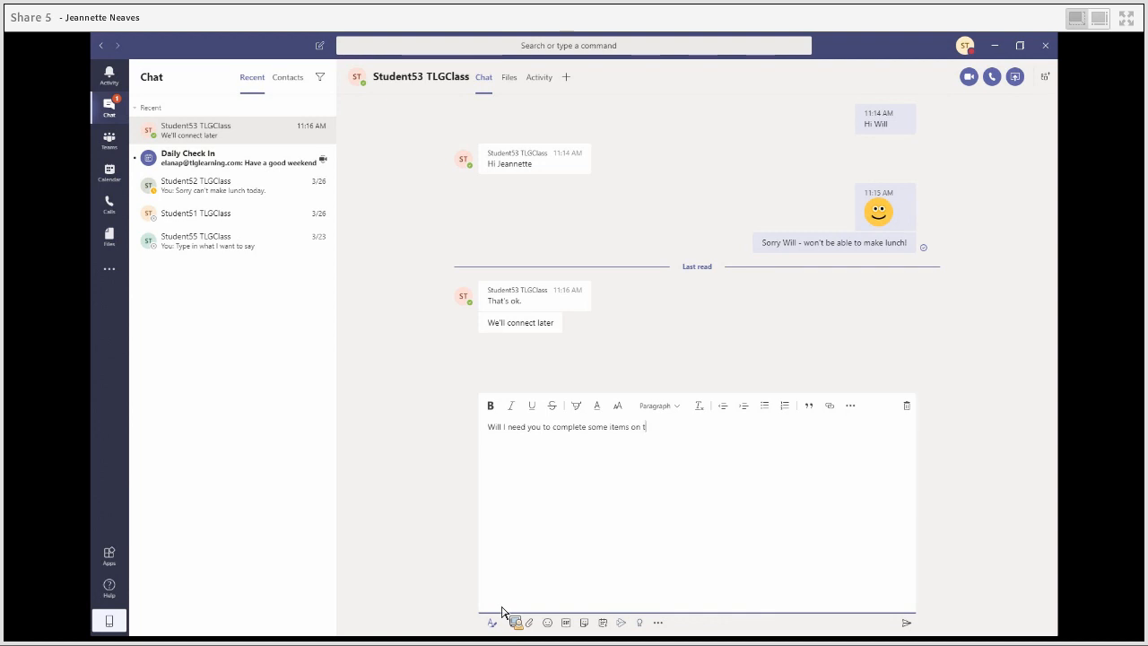
type("our propost")
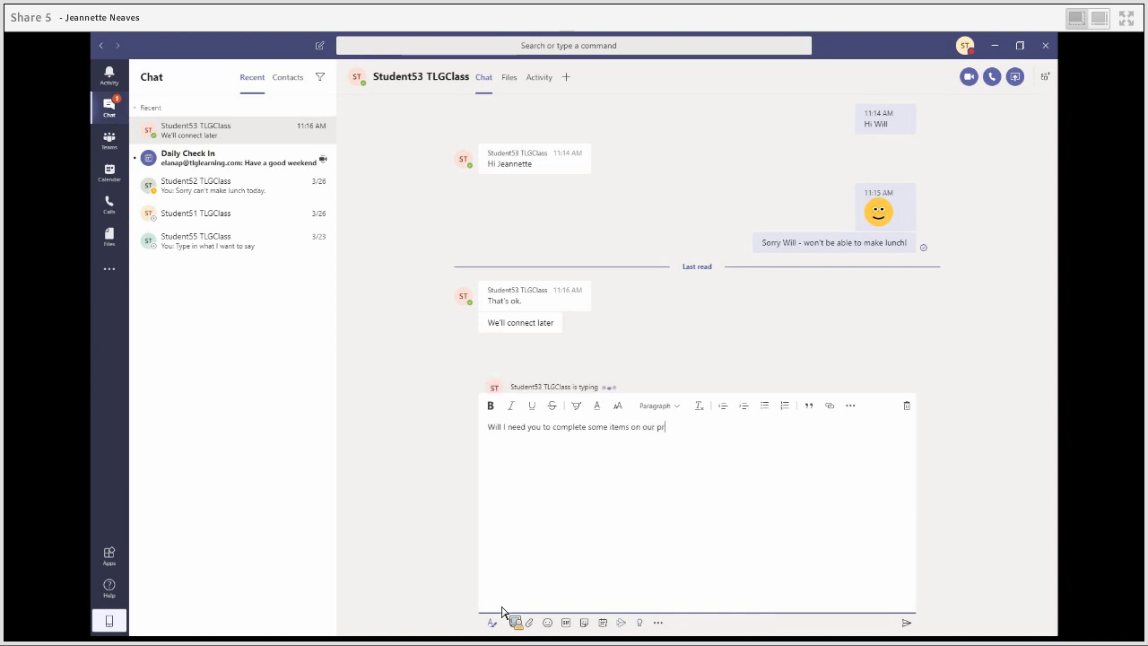
key("BackSpace")
type("al:")
key("Return")
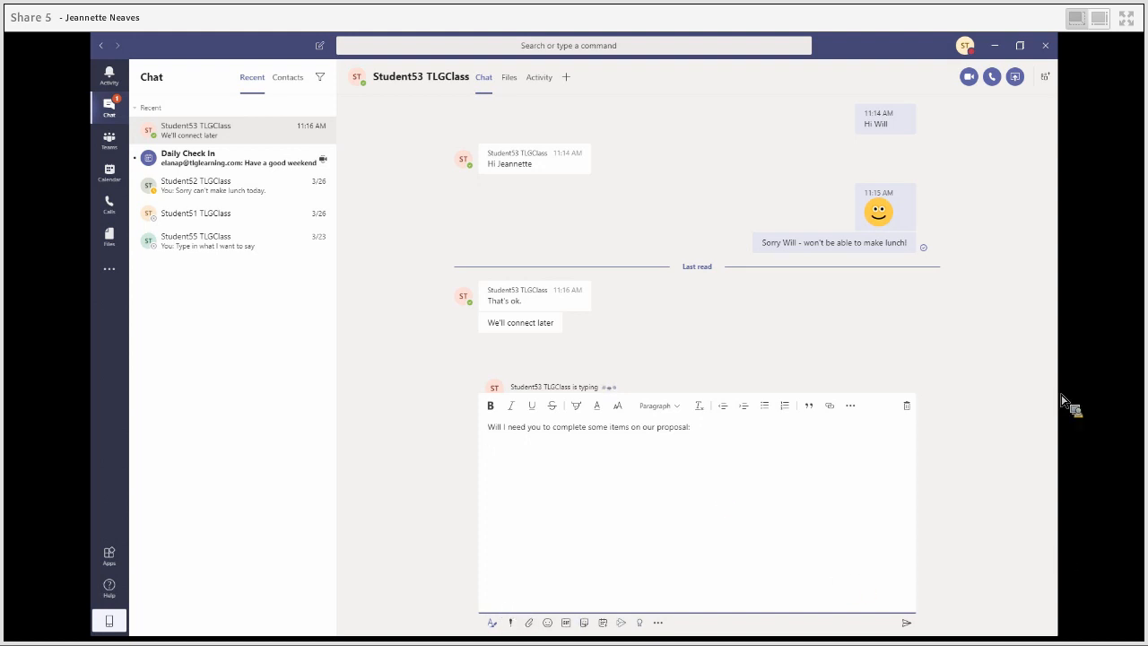
- Add a bulleted list with "Item 1" and "Item 2" below the message's opening line
left_click(767, 409)
type("Item 1")
key("Return")
type("Item 2")
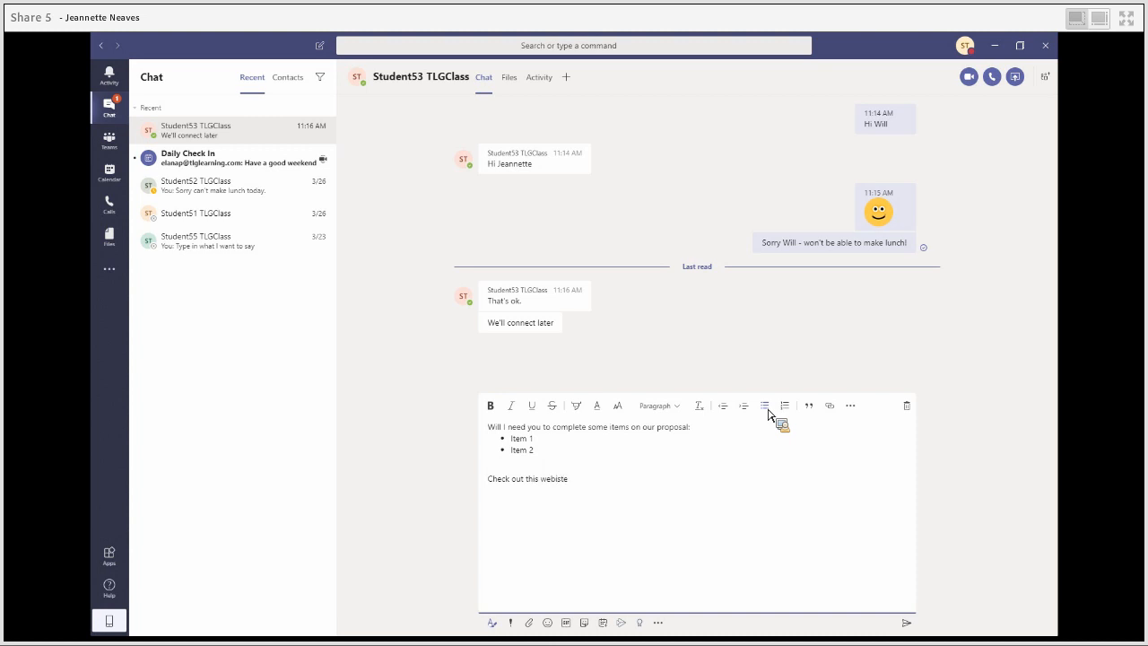
- Add the line "Check out this website - it will be helpful:" below the list, correcting its misspelled words with the spelling suggestions
type("will be helpflu!")
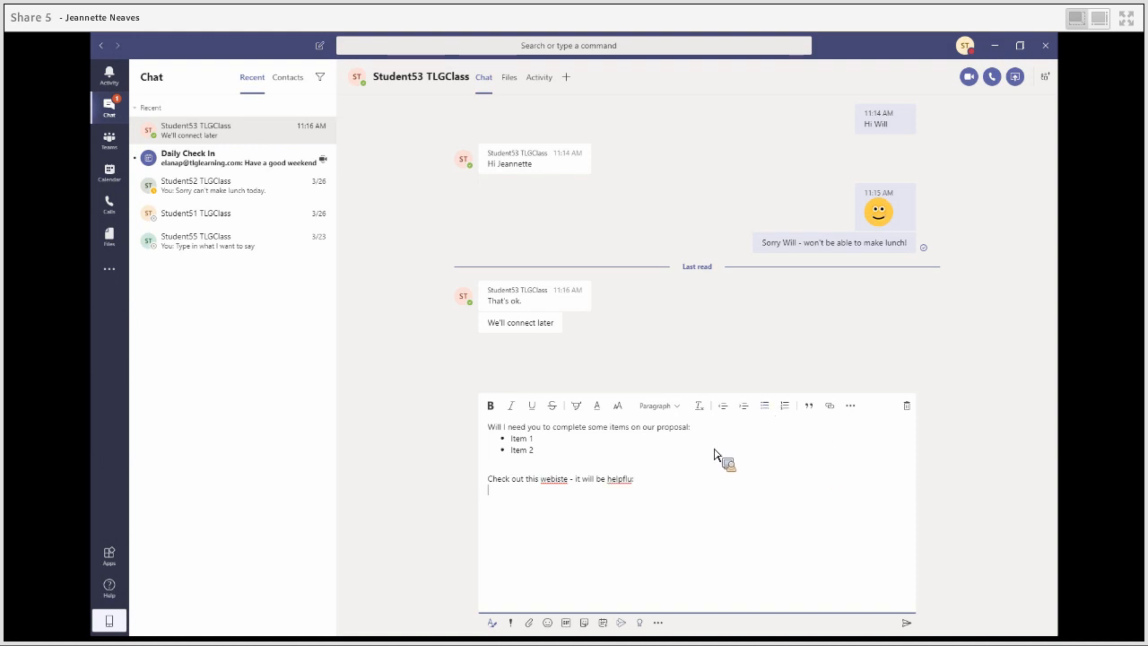
right_click(557, 481)
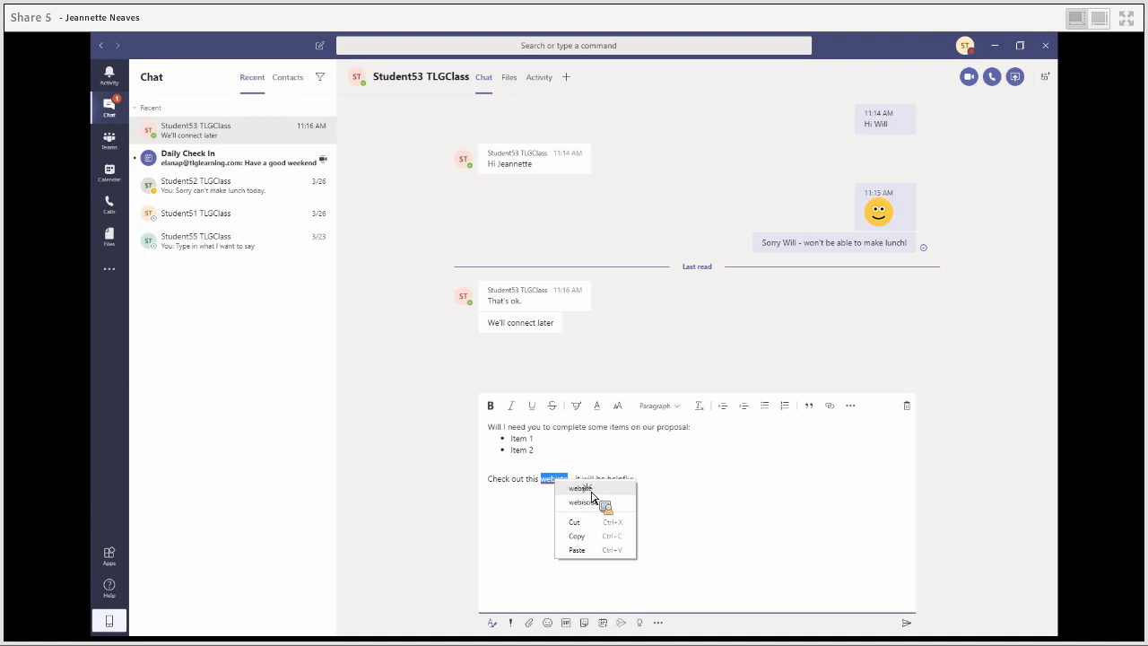
left_click(622, 488)
right_click(619, 480)
left_click(633, 488)
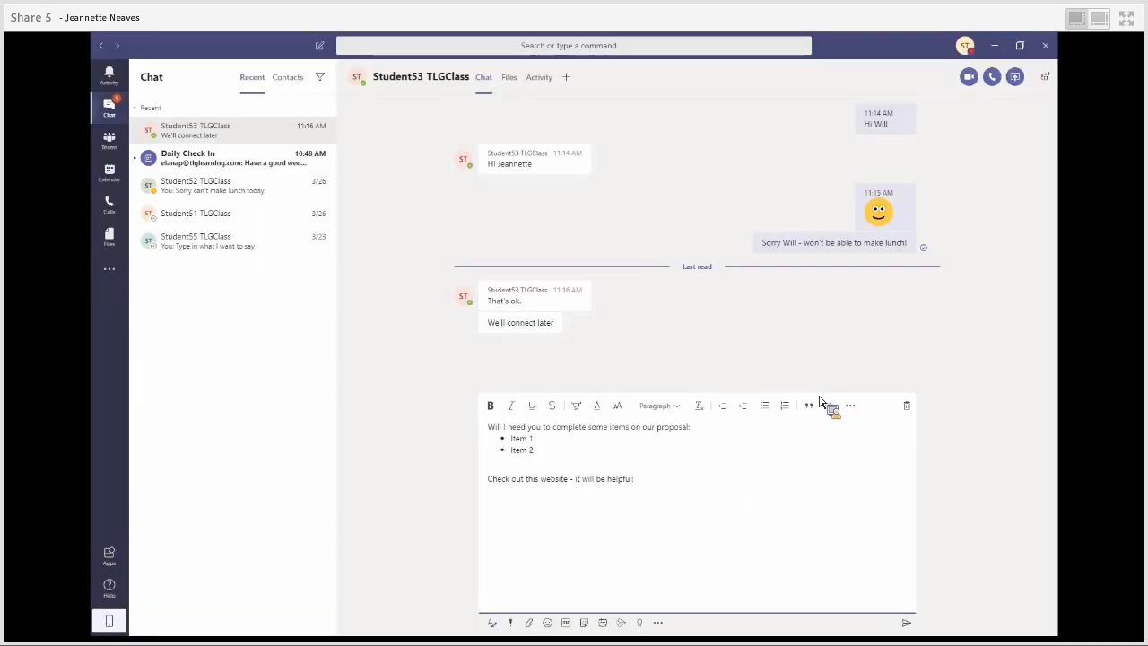
left_click(829, 405)
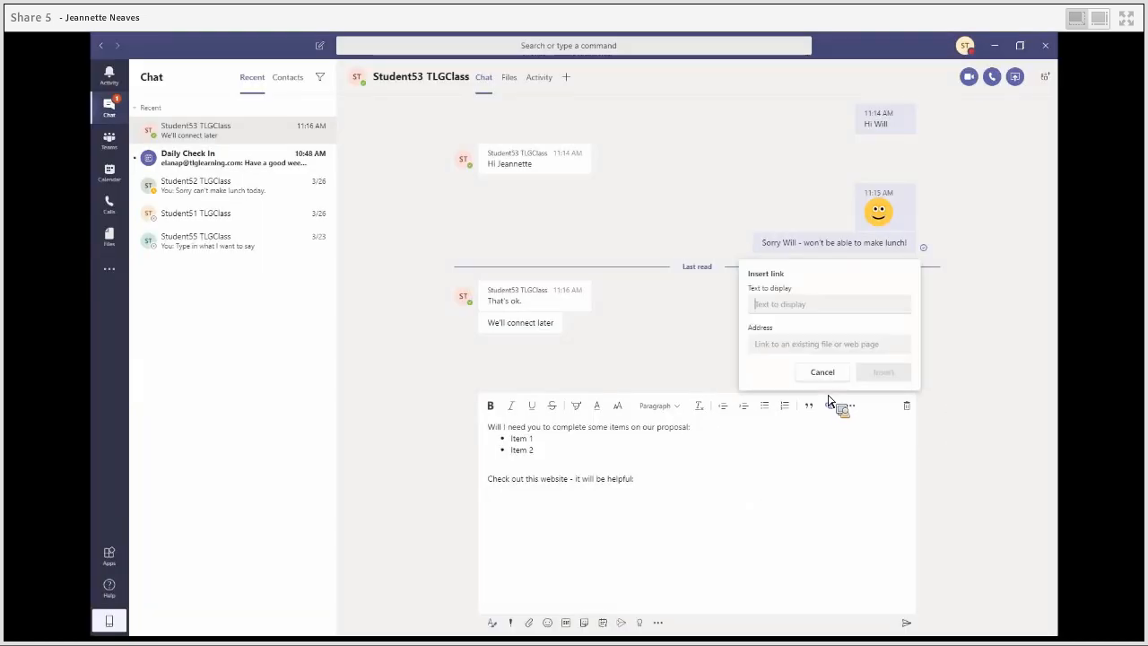
type("TLG Learning")
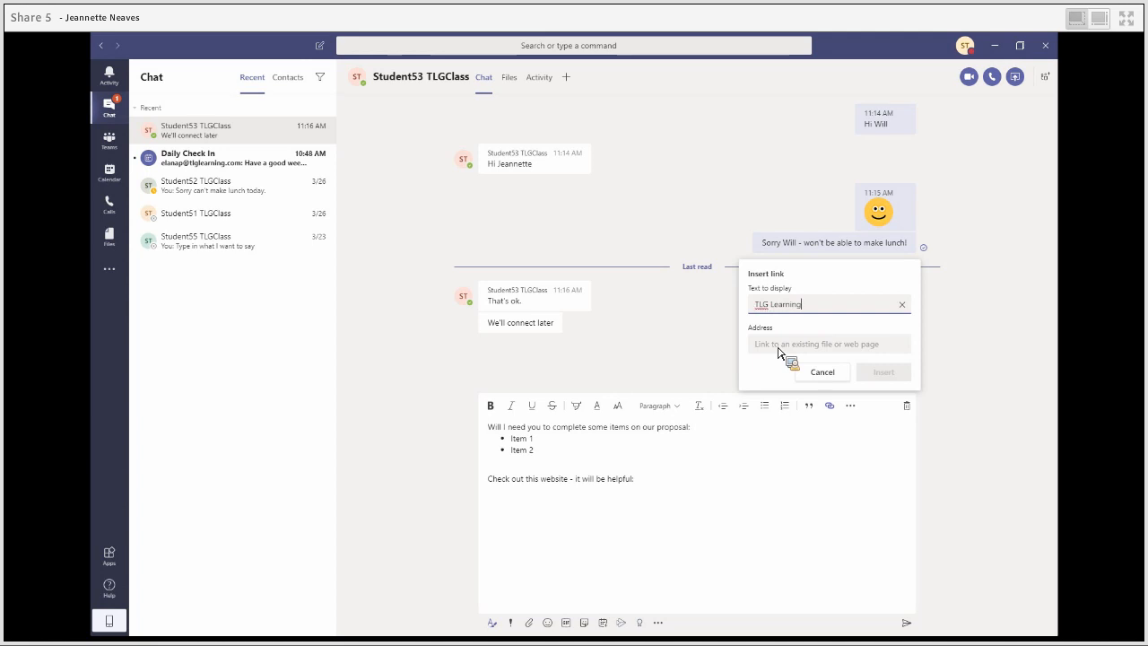
left_click(778, 351)
type("www.tlg")
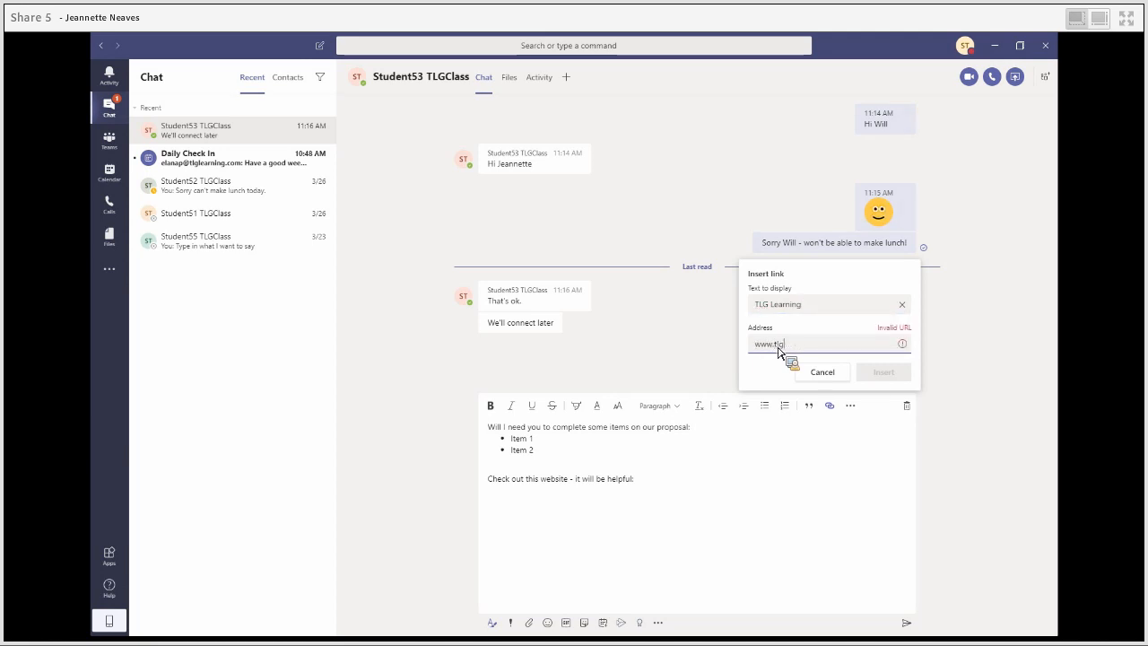
type("learning.com")
left_click(882, 373)
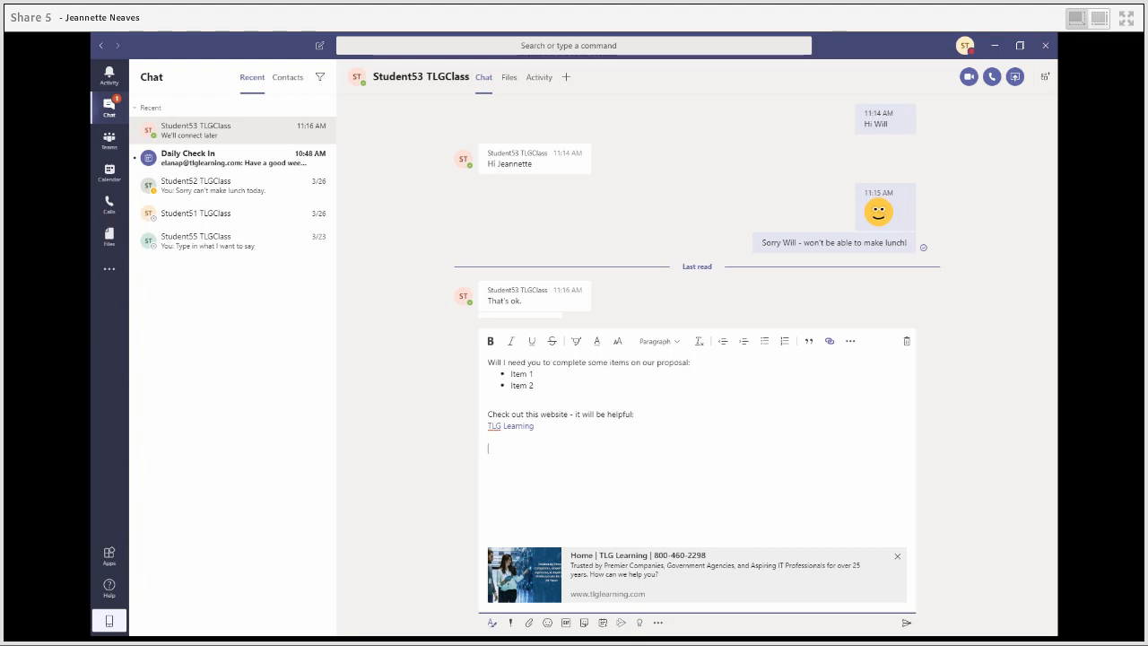
left_click(907, 625)
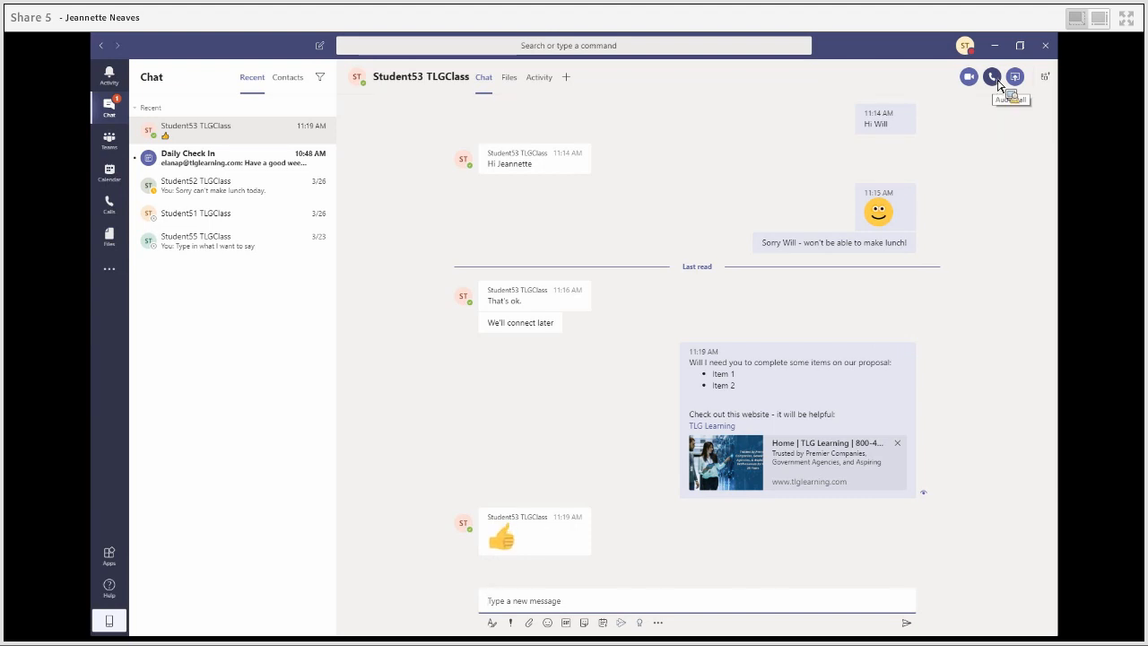
- Start an audio call with Student53 and mute the microphone
left_click(993, 79)
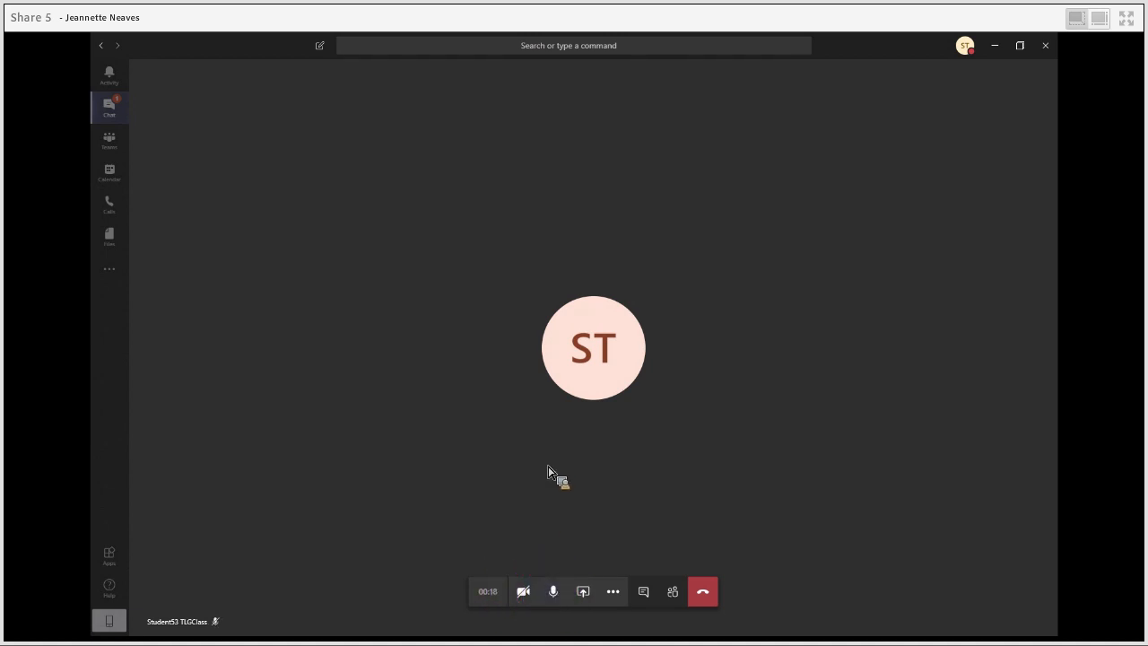
left_click(554, 591)
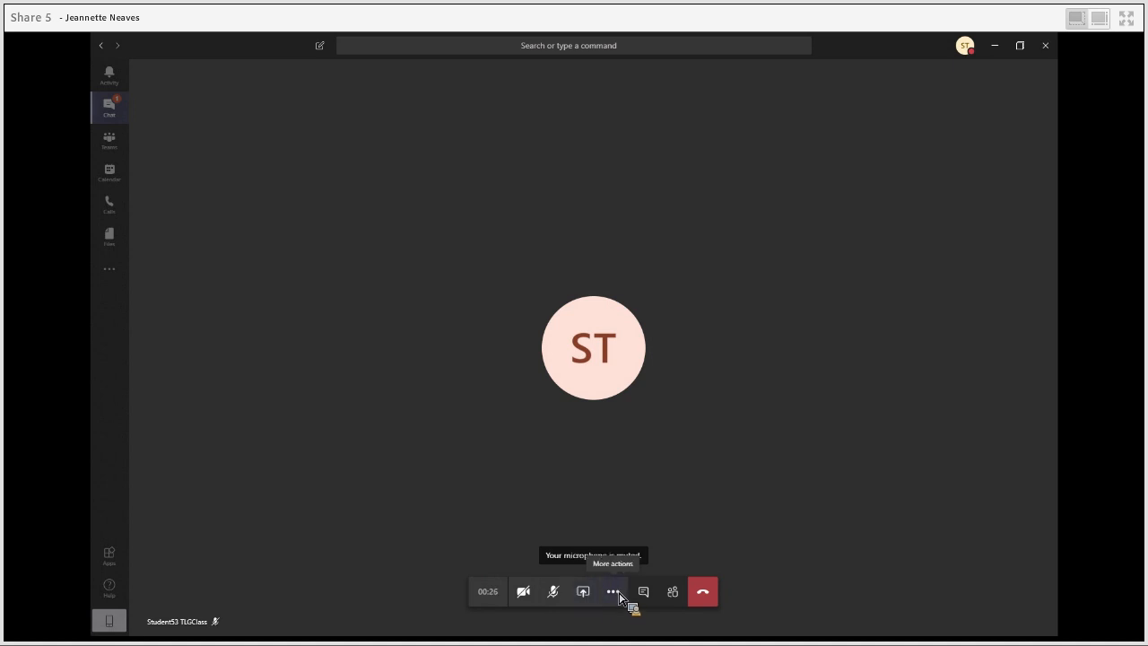
- Review the call's additional actions, chat and participant list, and end the call
left_click(614, 590)
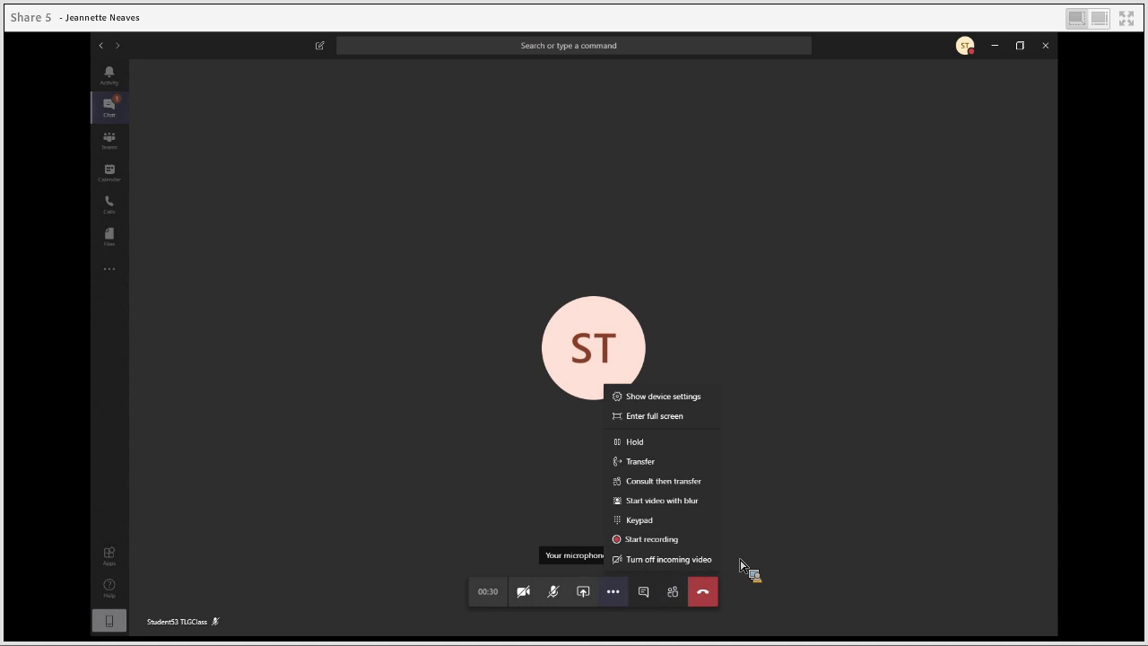
left_click(646, 592)
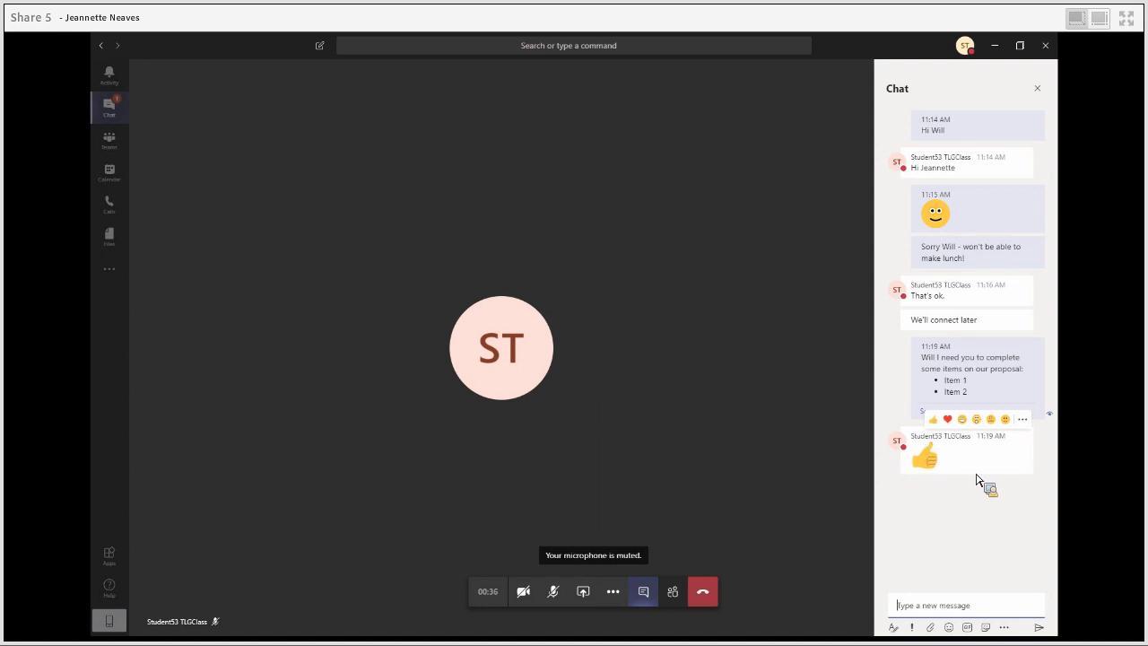
left_click(674, 594)
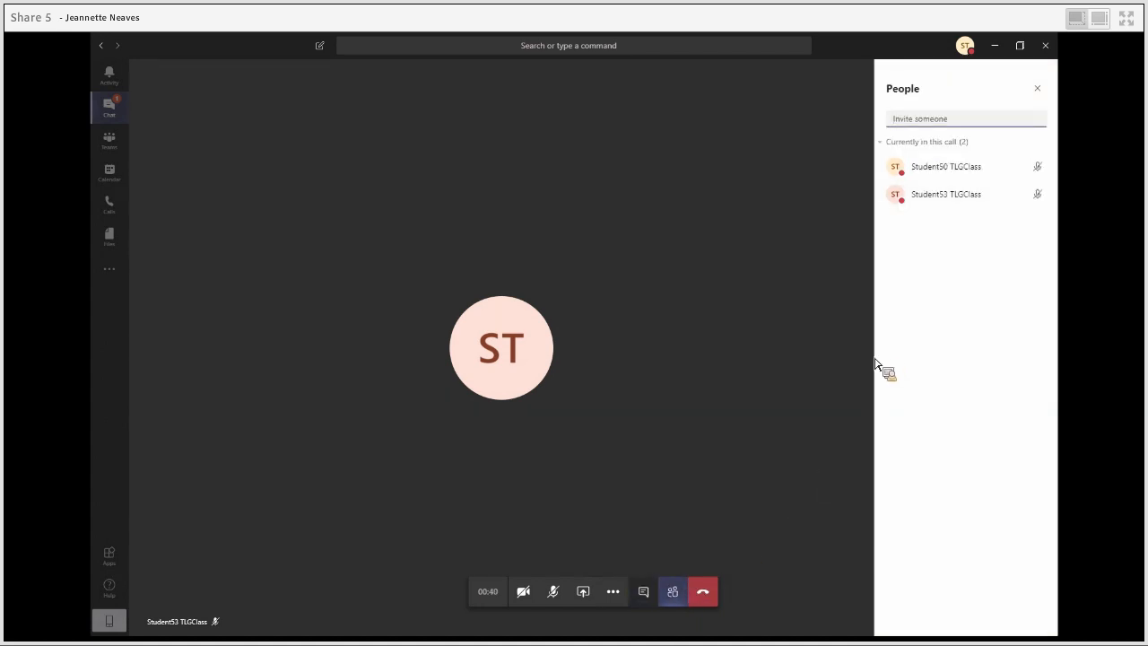
left_click(706, 593)
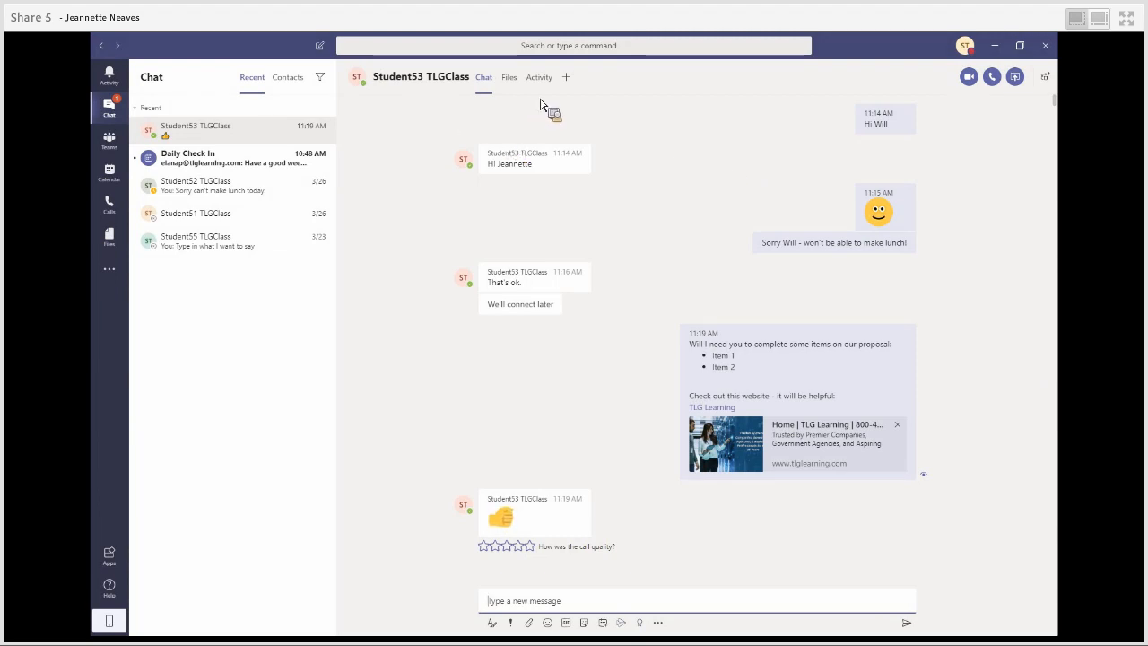
- Add Student52 to start a group conversation with Student53, and return to the one-to-one chat with Student53
left_click(1047, 78)
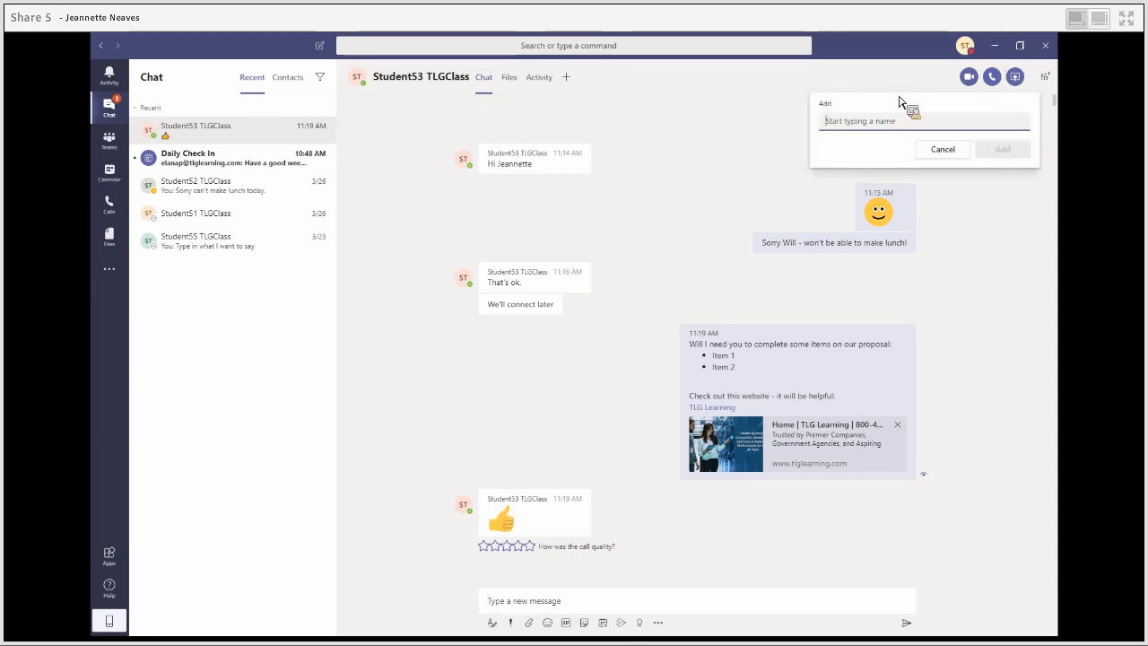
type("student")
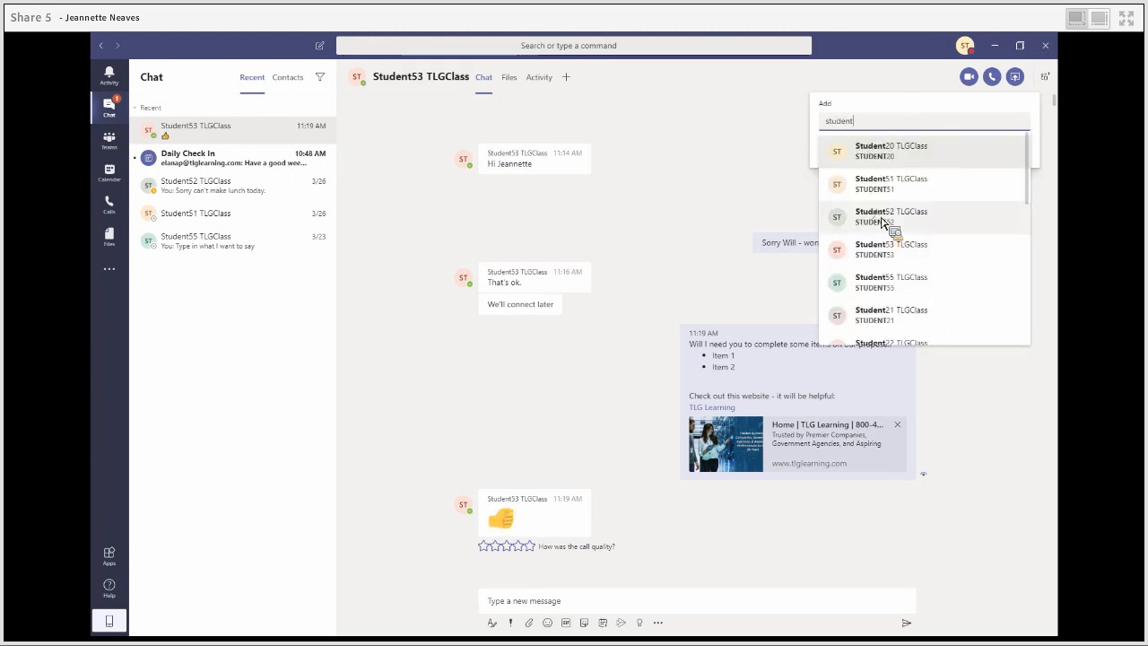
left_click(885, 228)
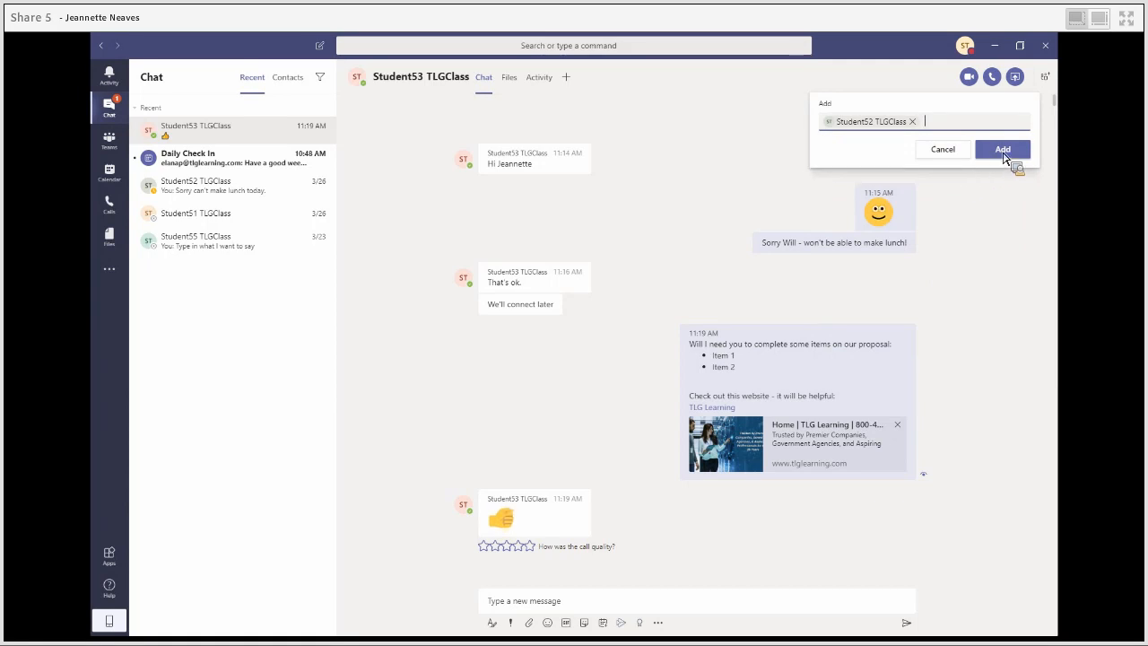
left_click(1002, 150)
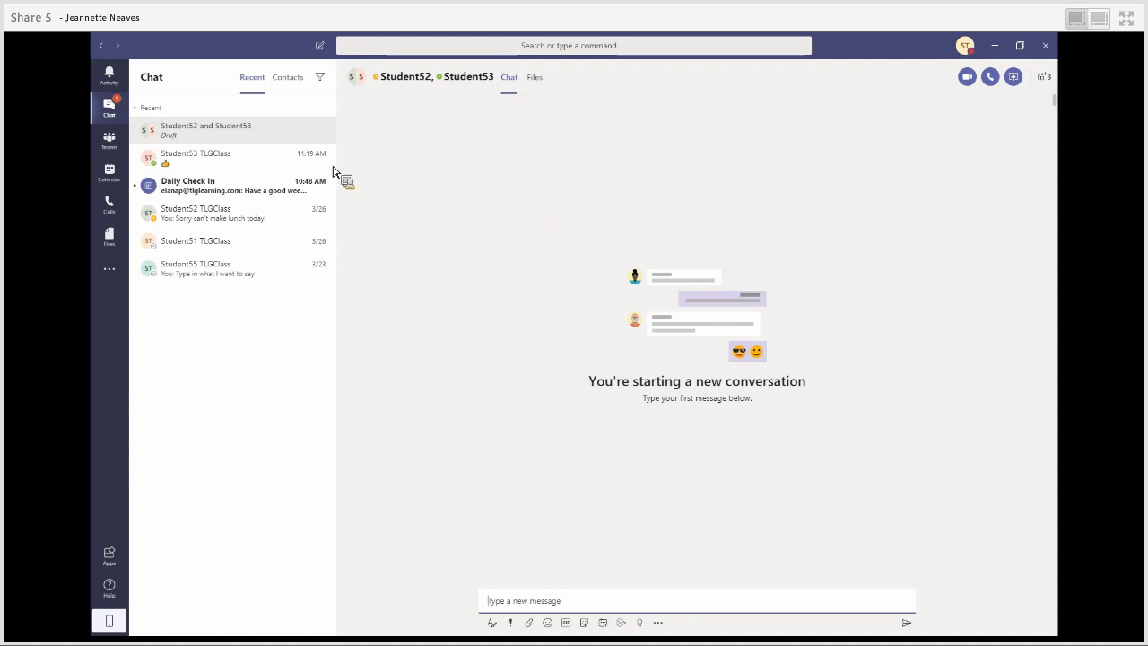
left_click(213, 161)
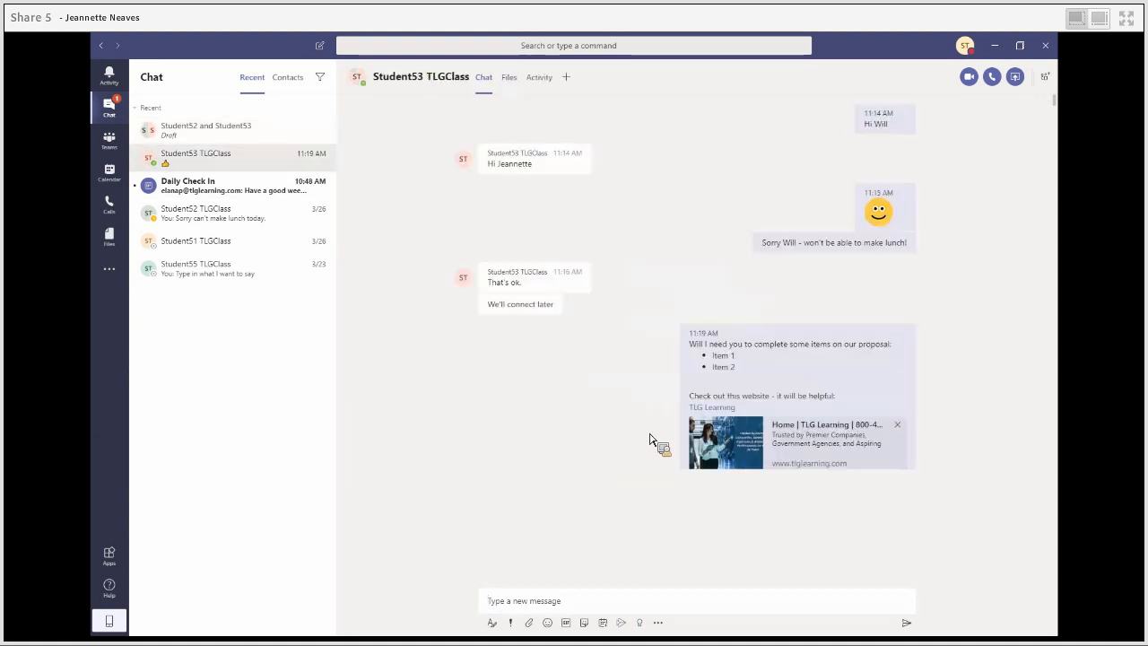
- Open the calendar and review the instant meeting setup and the blank new meeting form, closing both without joining or saving
mouse_move(815, 410)
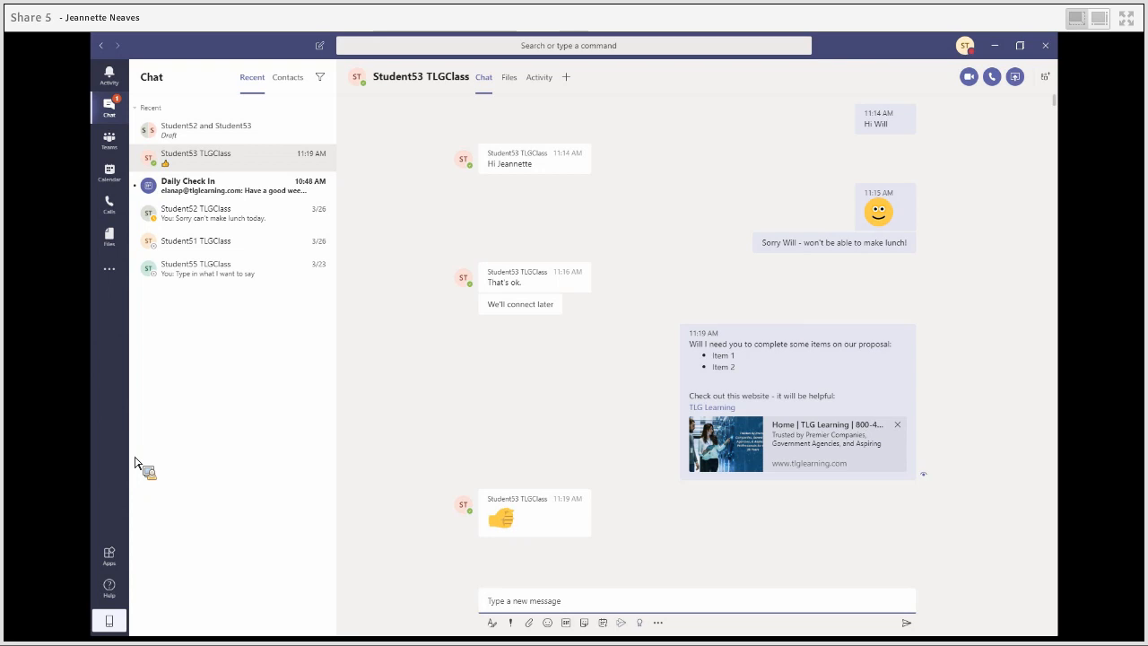
left_click(109, 174)
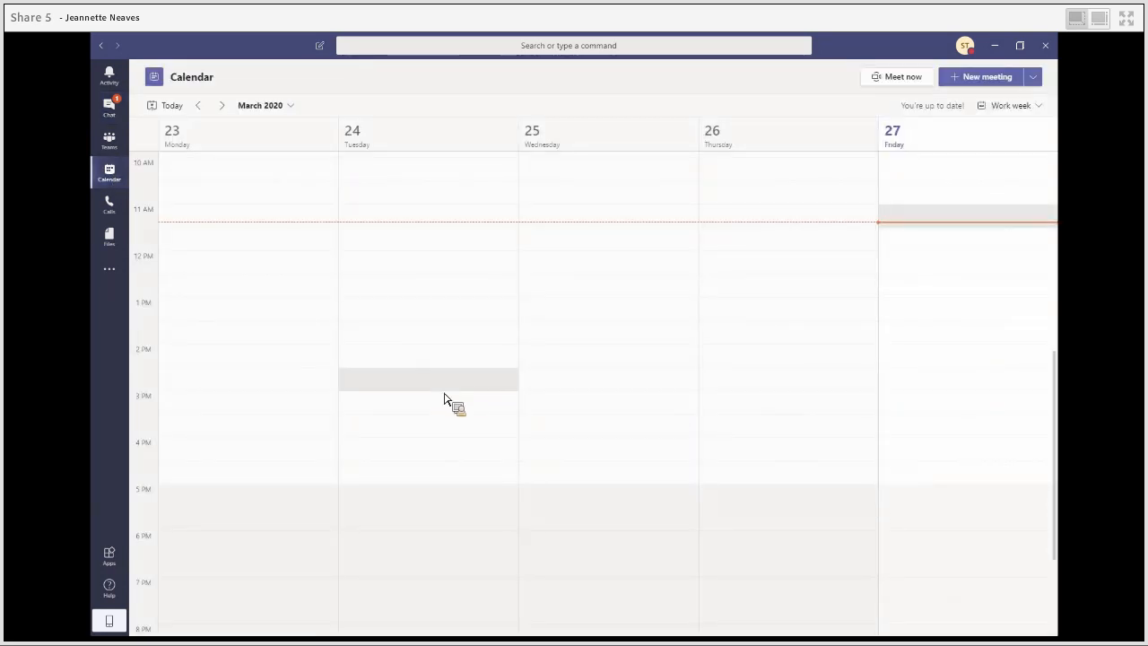
left_click(901, 77)
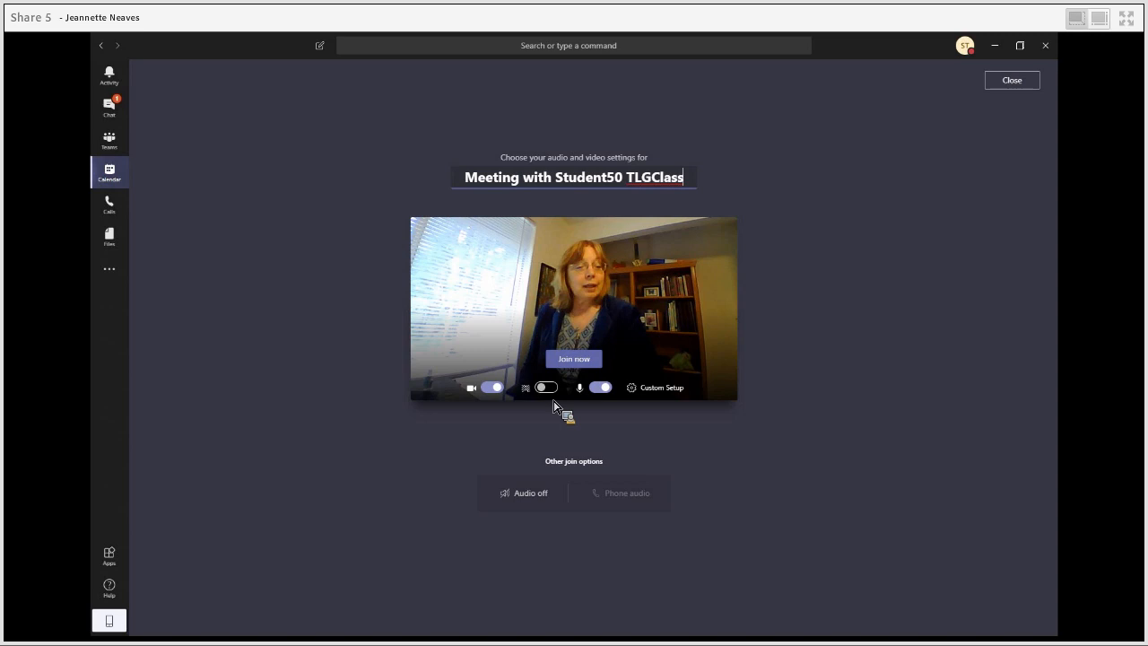
left_click(604, 391)
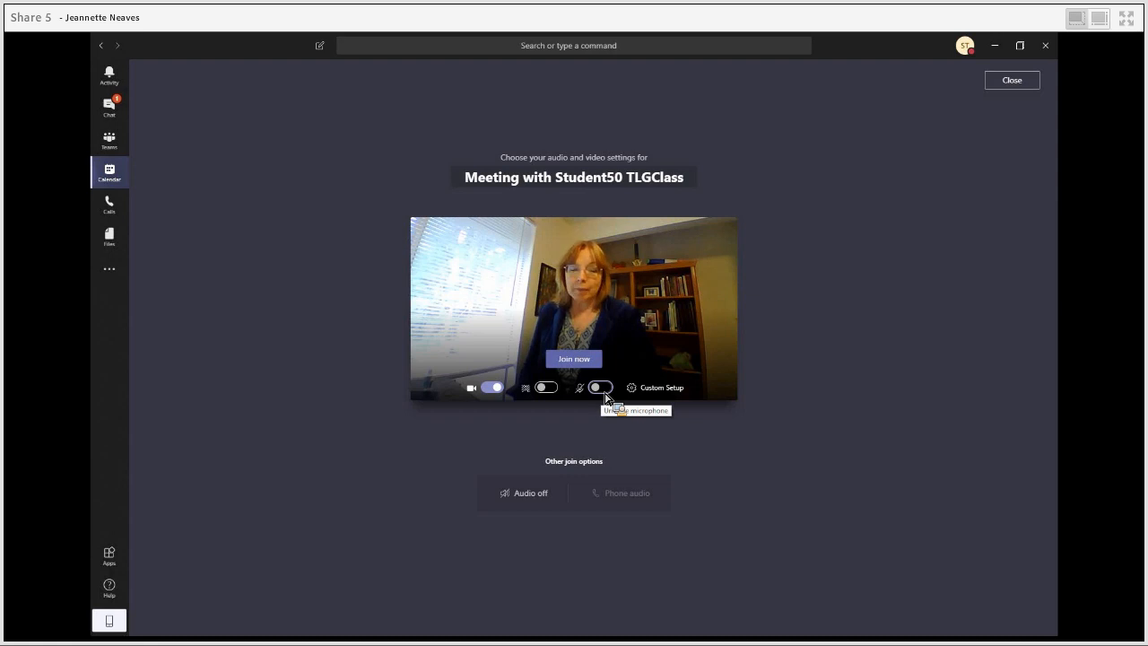
left_click(1013, 81)
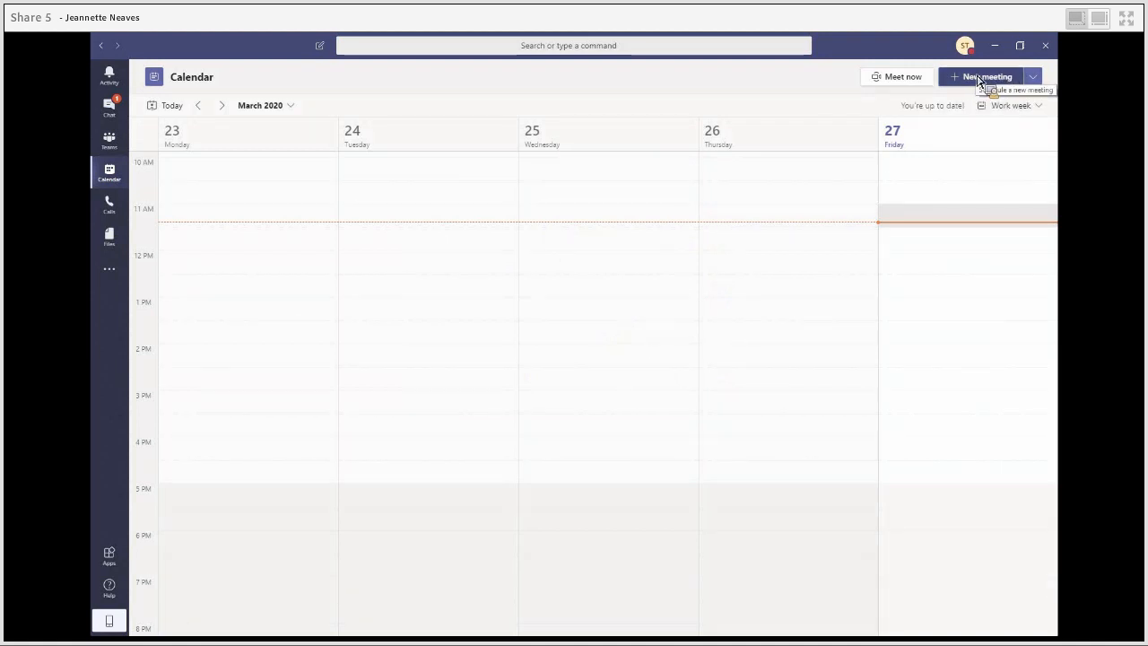
left_click(980, 77)
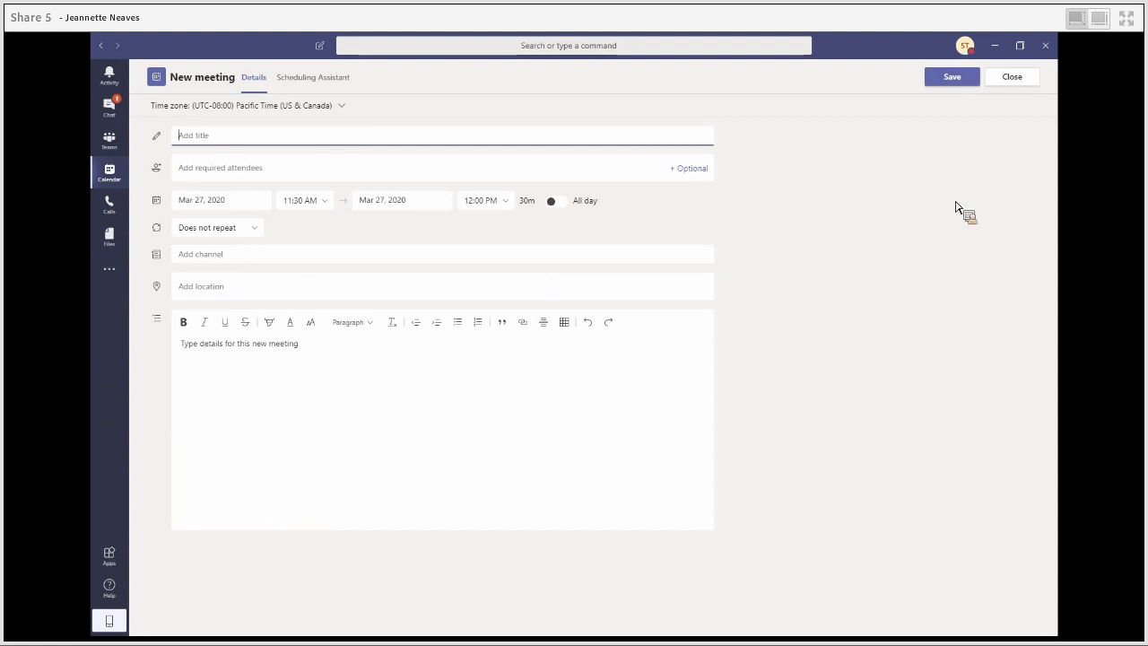
left_click(1013, 78)
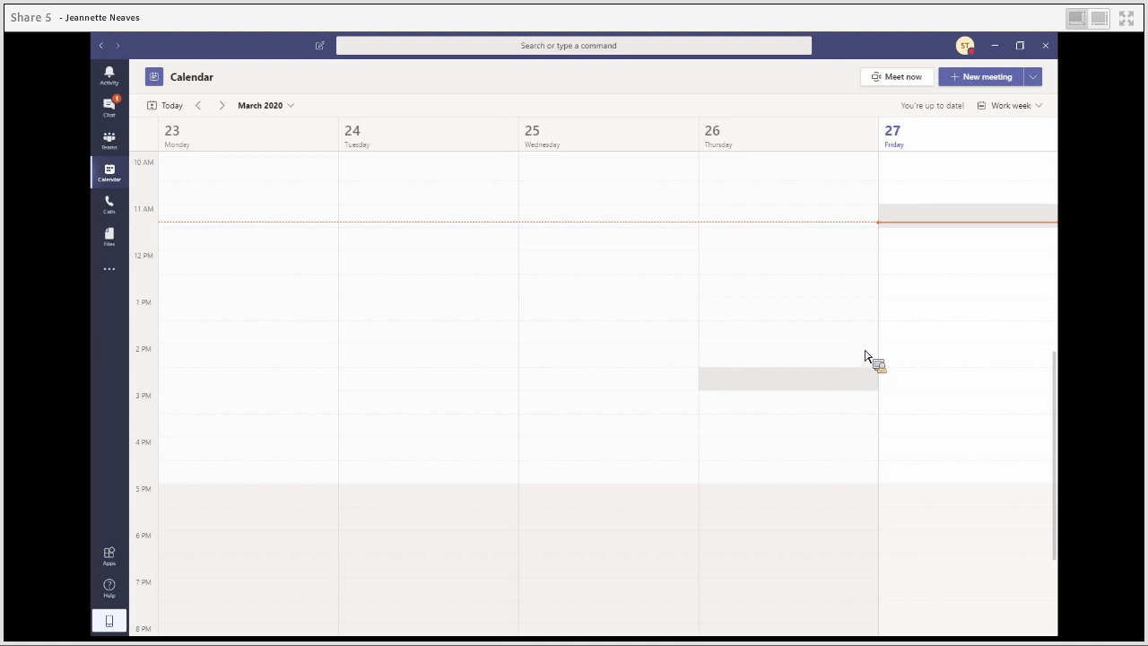
- Schedule "Check In meeting on our Proposal" for Mar 27, 2020, 12:00 PM to 1:30 PM, and send the invitation to Student52 and Student53
left_click_drag(907, 292, 911, 310)
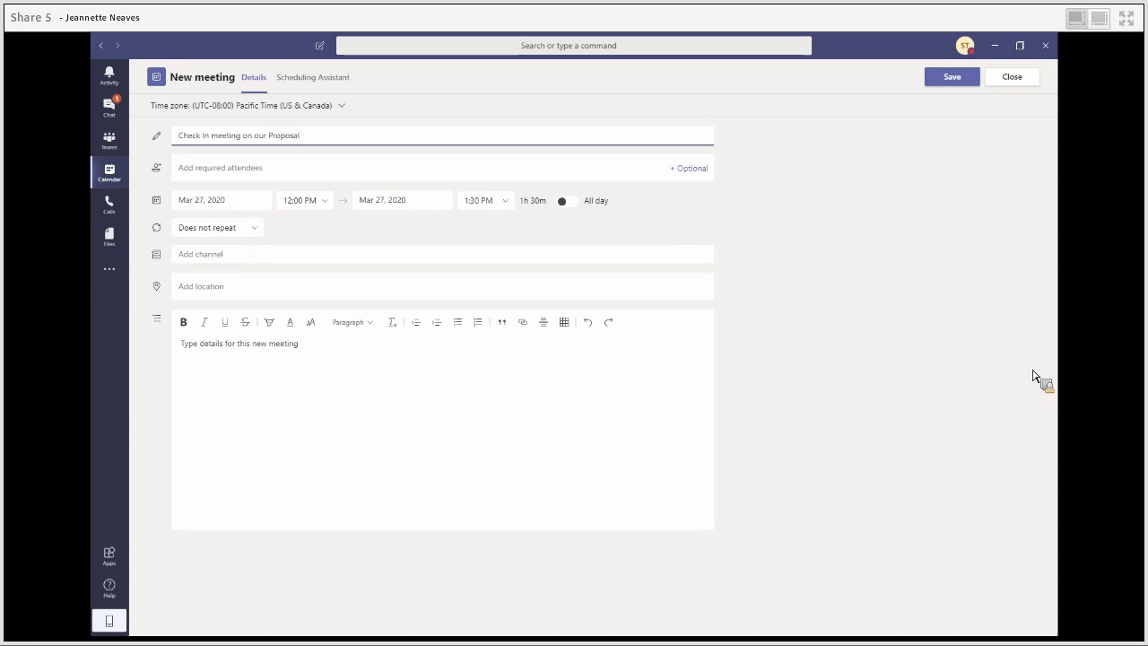
left_click(428, 175)
type("student52")
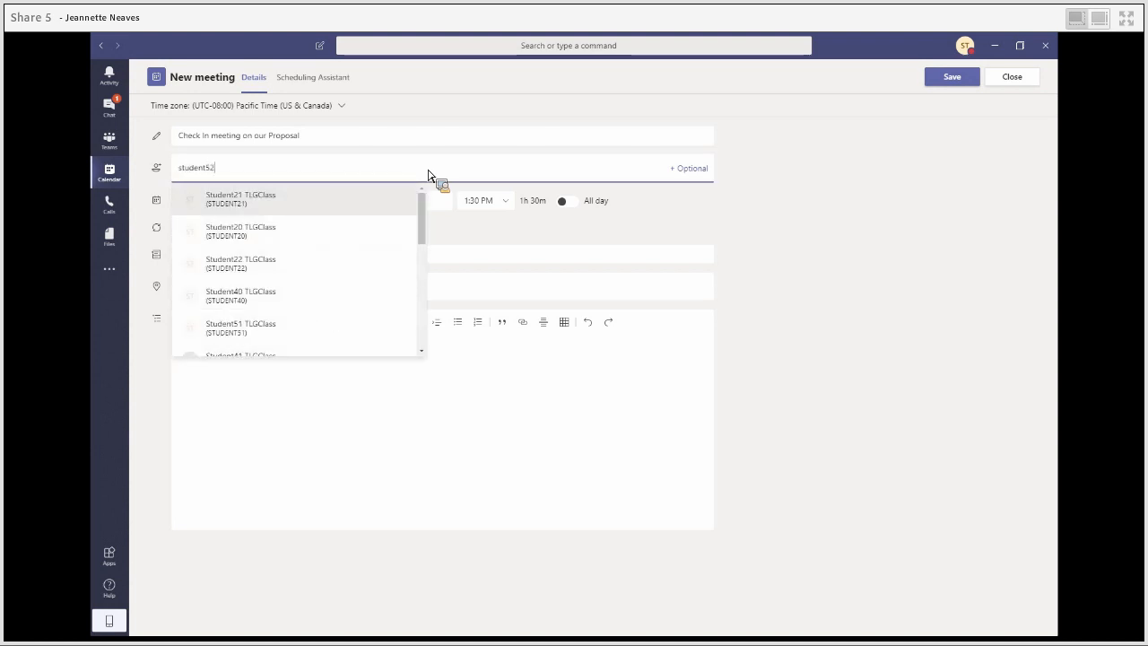
key("Return")
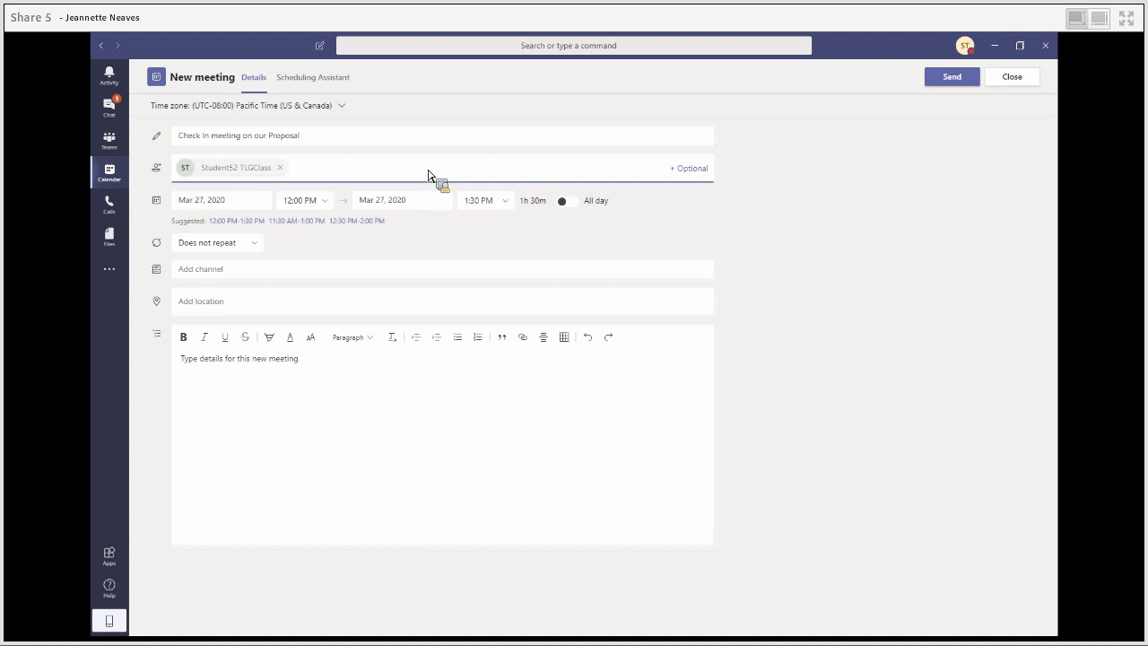
type("stude")
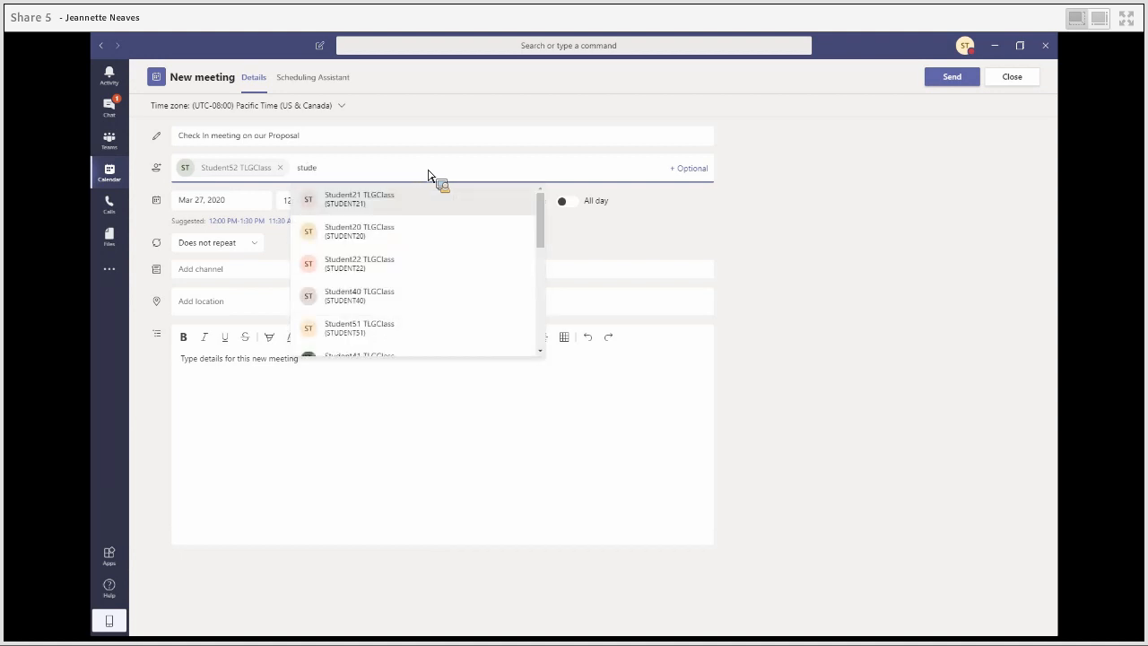
type("nt5")
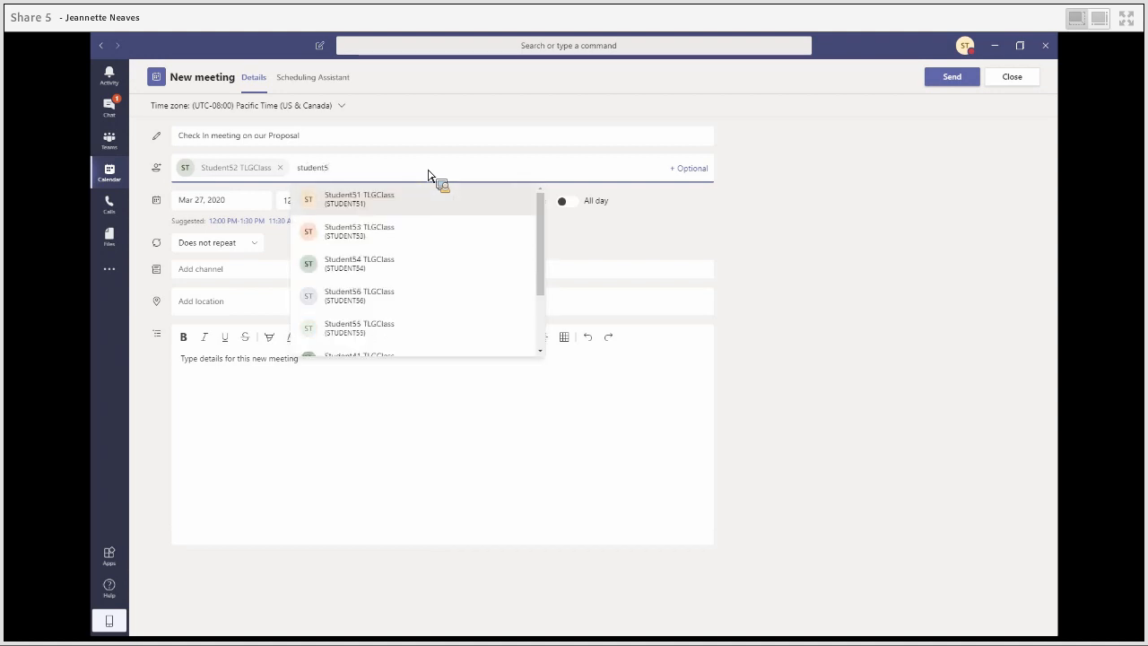
type("3")
key("Return")
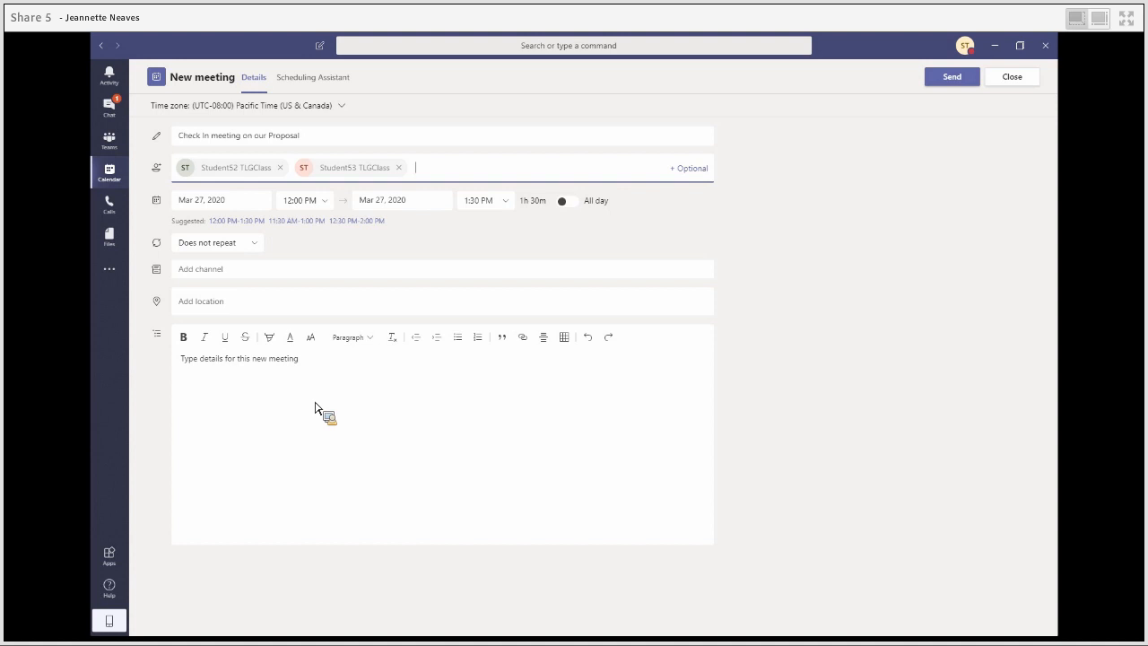
left_click(951, 79)
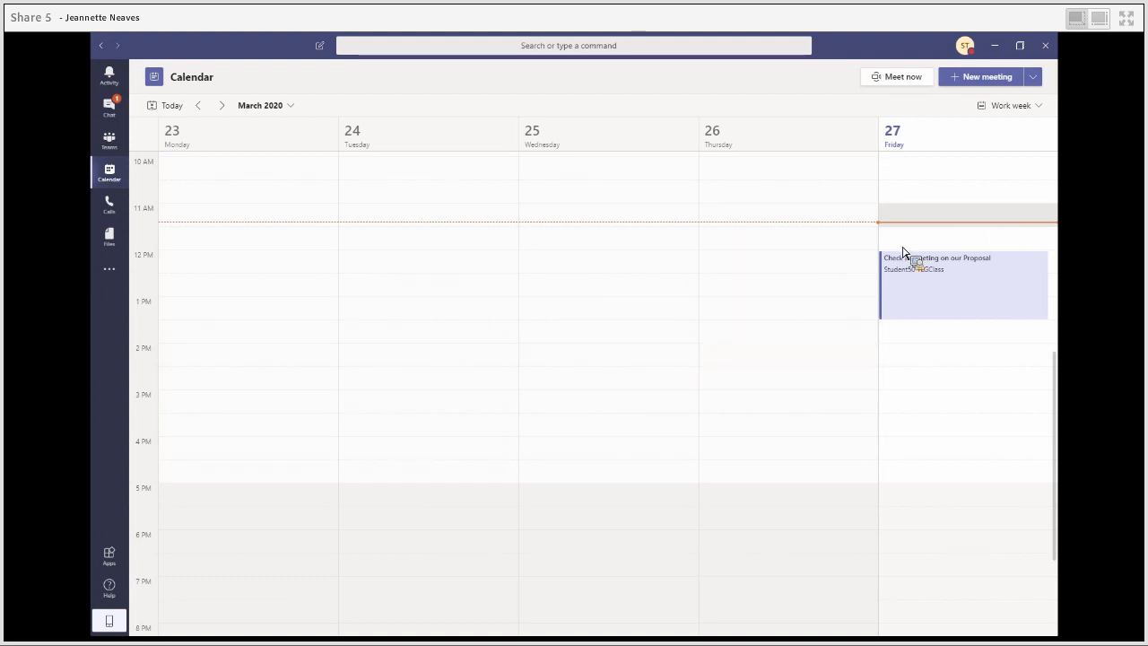
- Open the scheduled "Check In meeting on our Proposal" and join it with the microphone muted
left_click(927, 296)
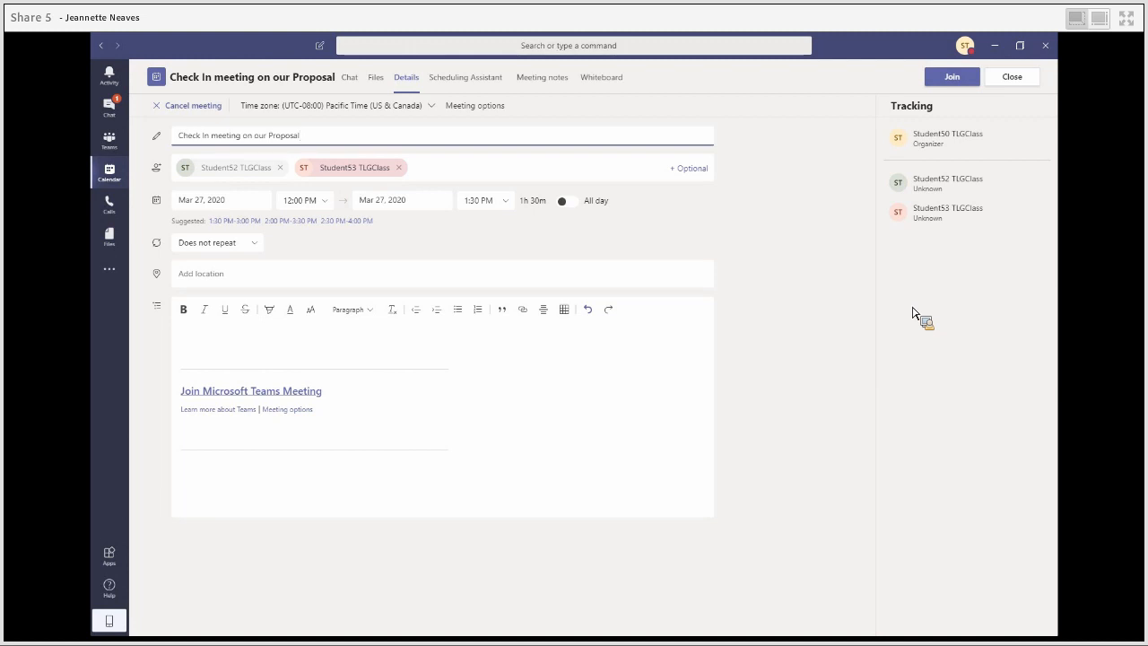
left_click(913, 312)
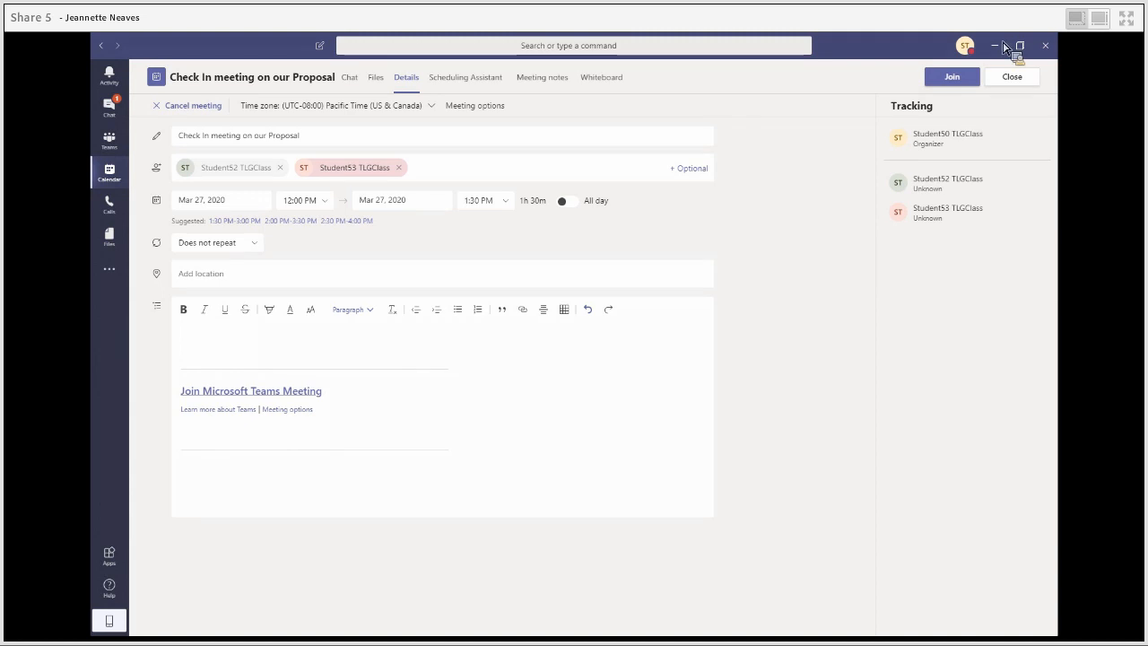
left_click(952, 78)
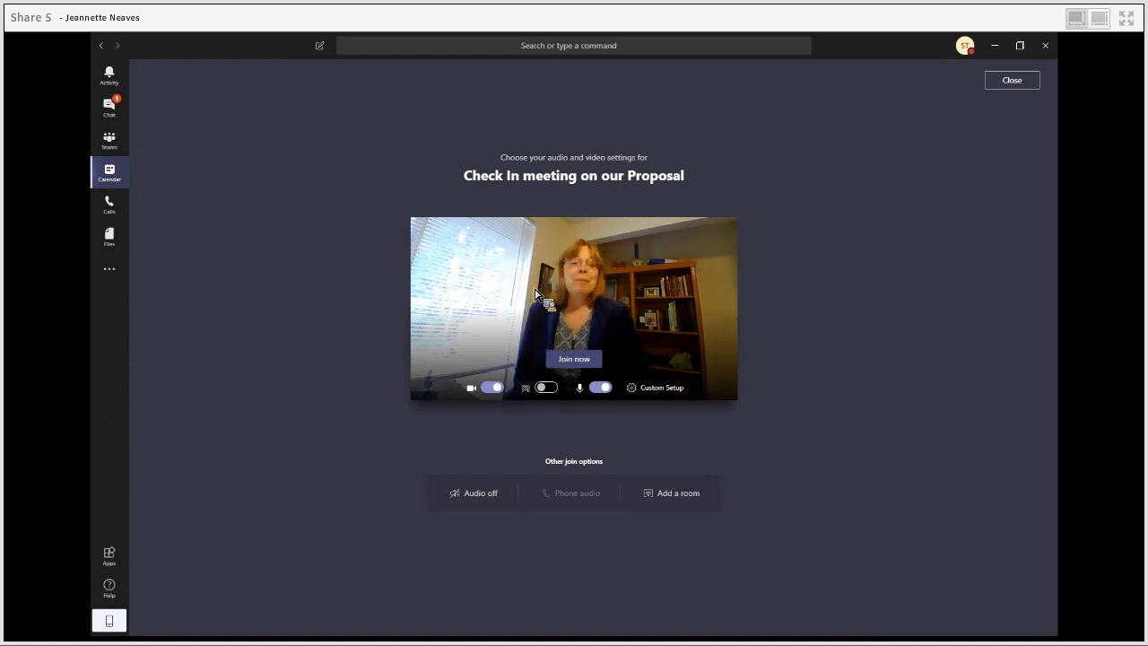
left_click(603, 388)
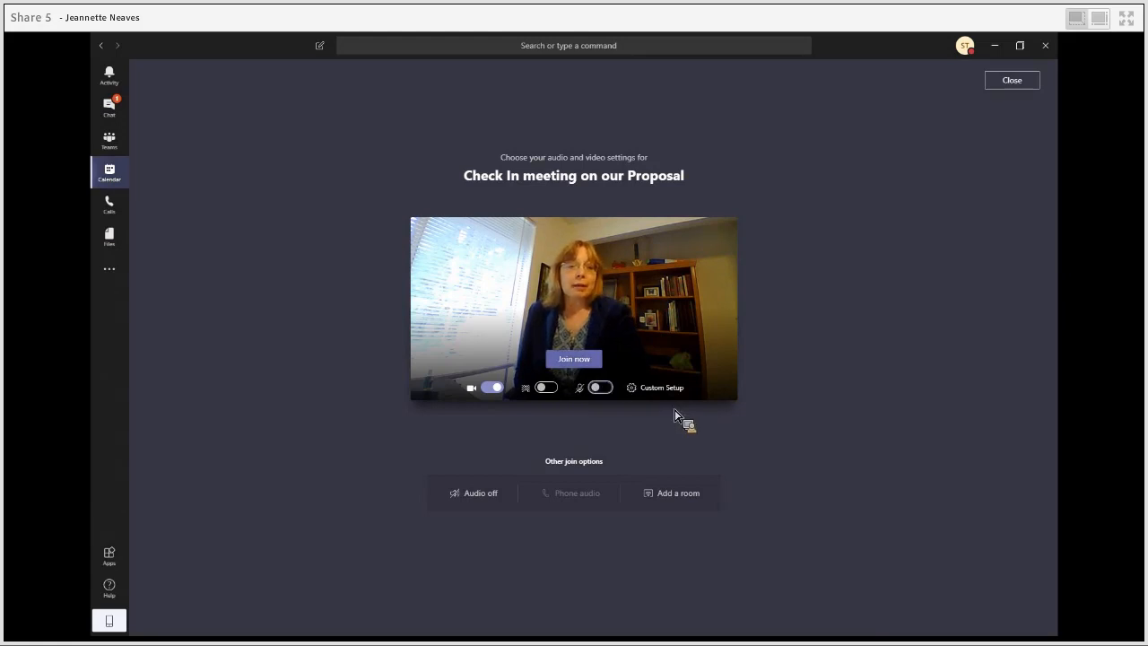
left_click(575, 360)
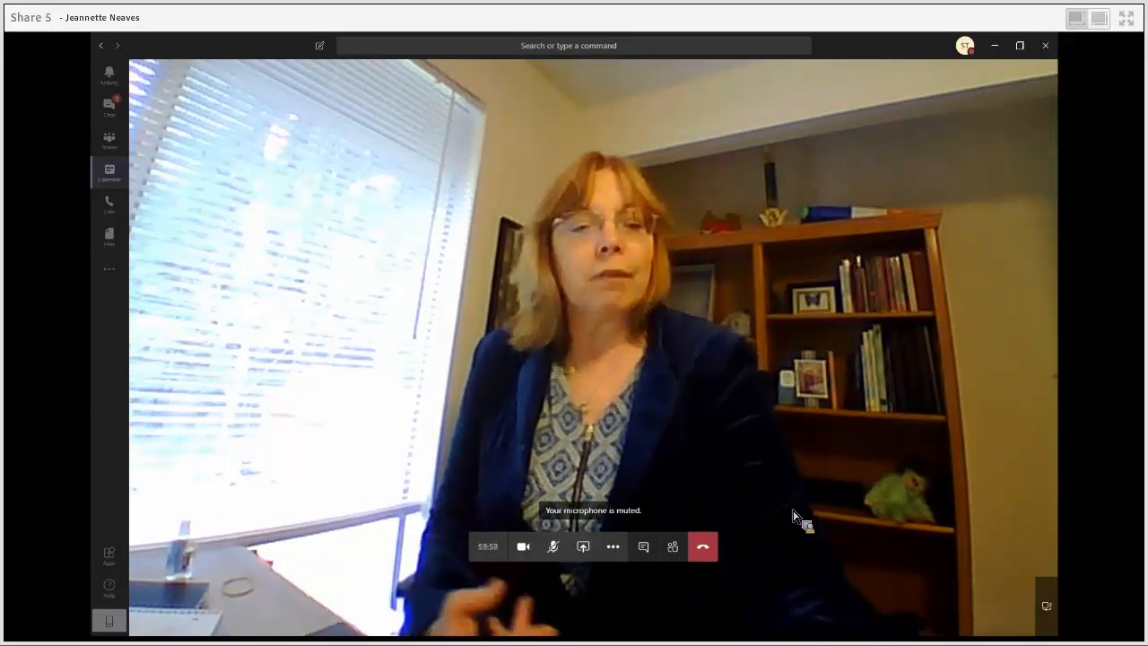
- Switch the meeting camera off and back on, and review the available desktop, window, PowerPoint and whiteboard sharing sources
left_click(530, 549)
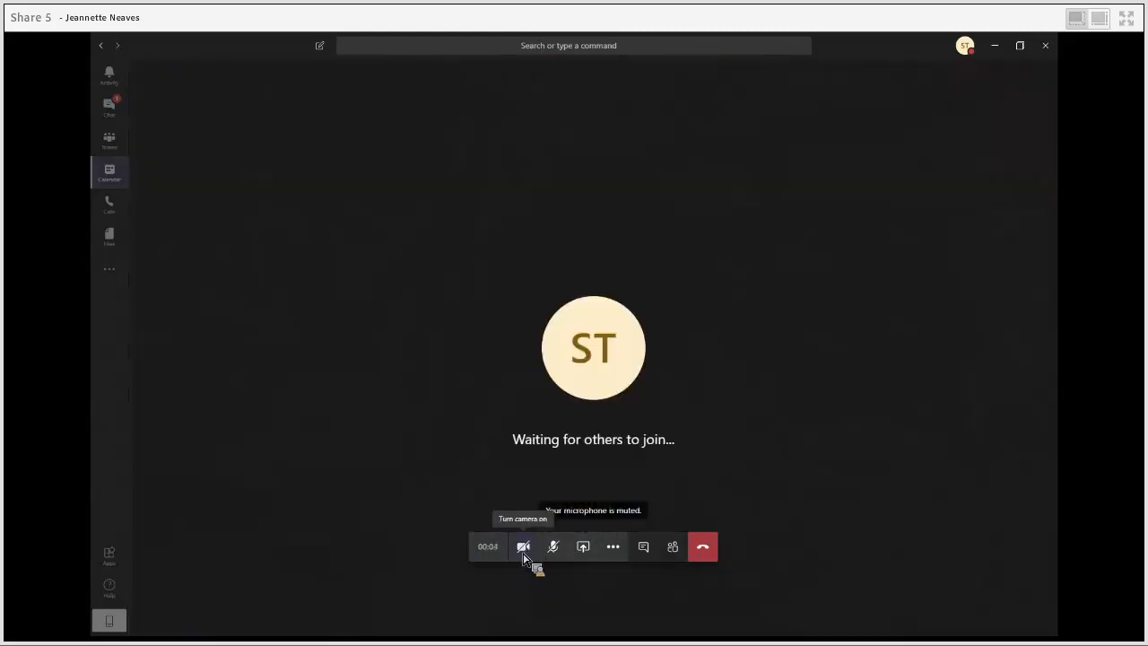
left_click(525, 549)
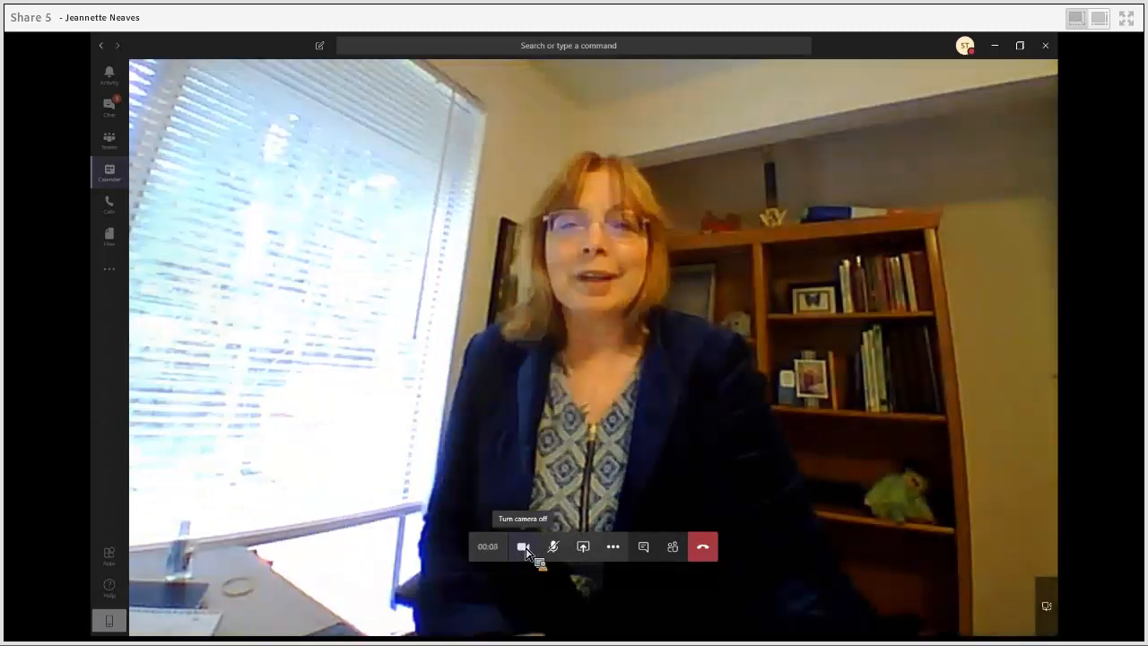
left_click(584, 547)
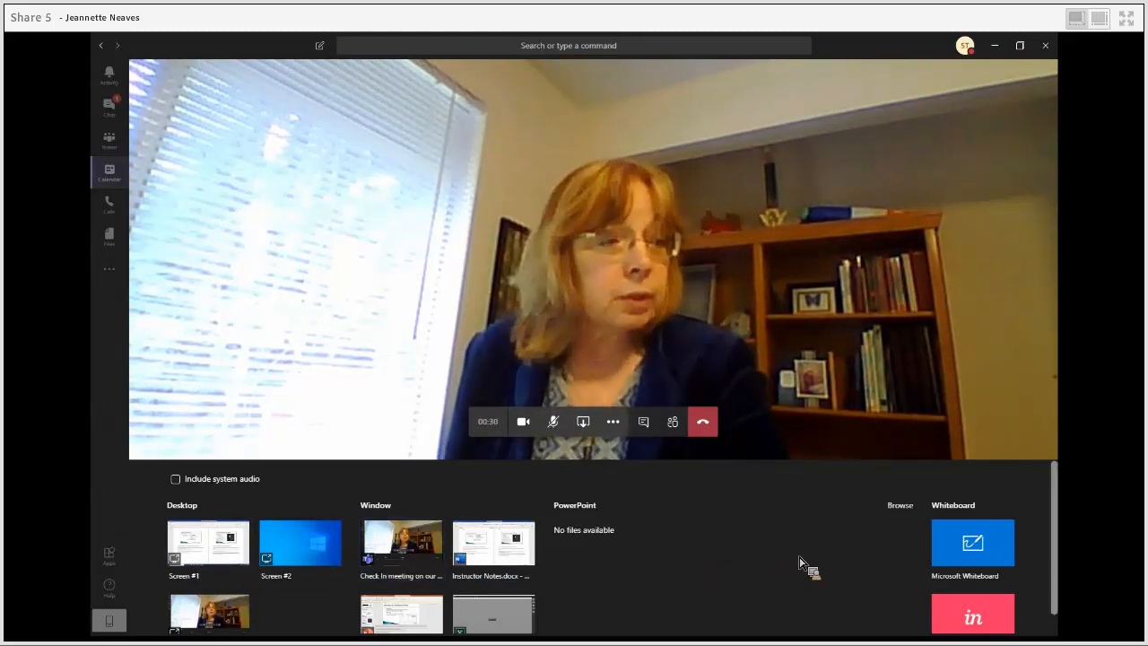
scroll(290, 597, "down", 1)
scroll(289, 597, "down", 1)
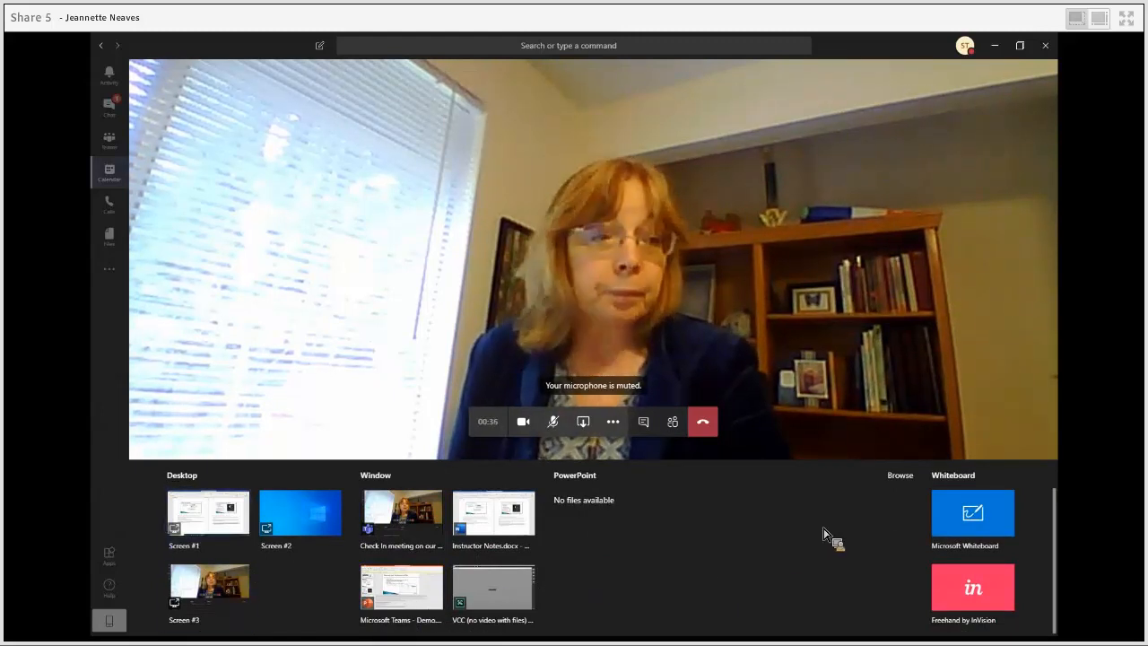
scroll(987, 543, "up", 2)
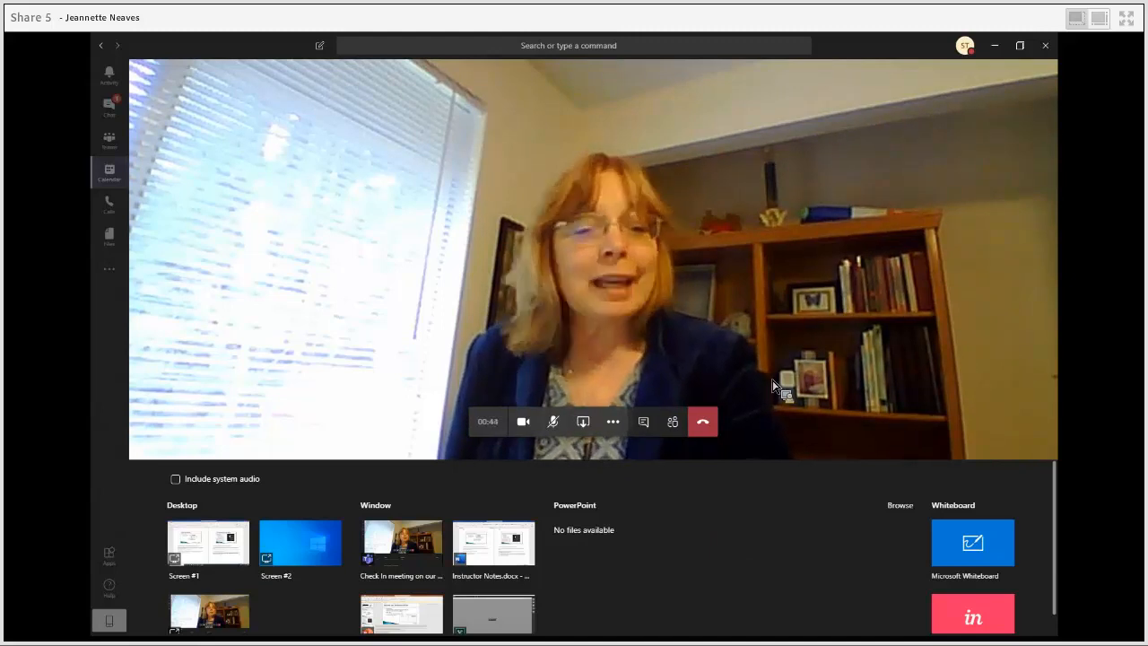
left_click(590, 329)
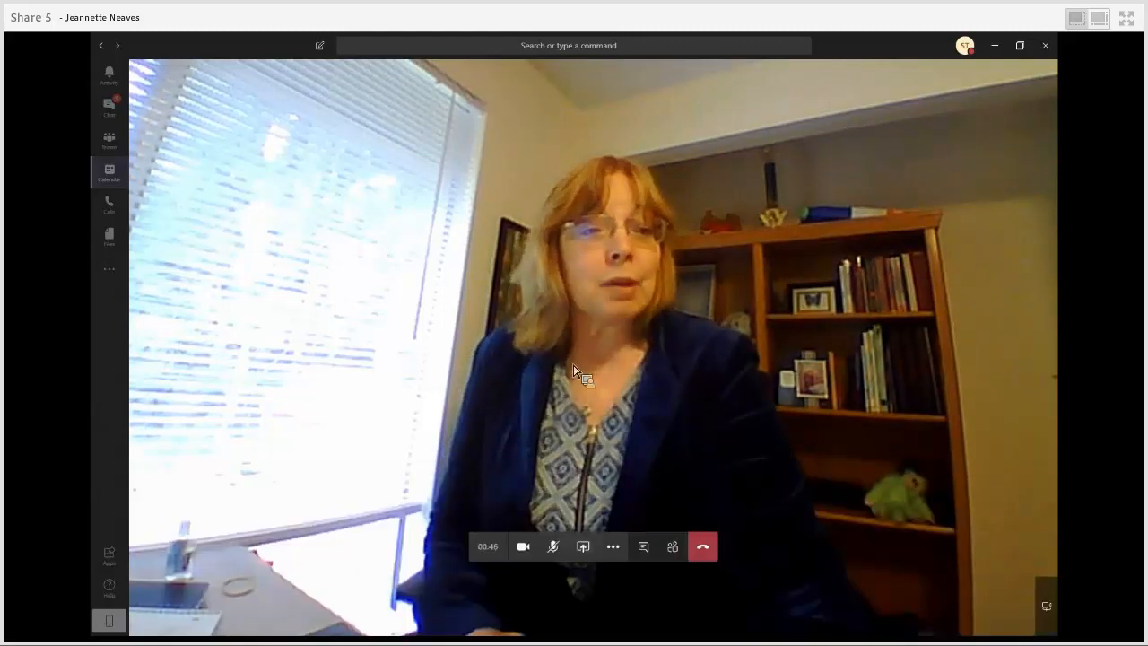
- Examine the speaker and camera choices in the meeting's device settings, and close the settings
left_click(613, 547)
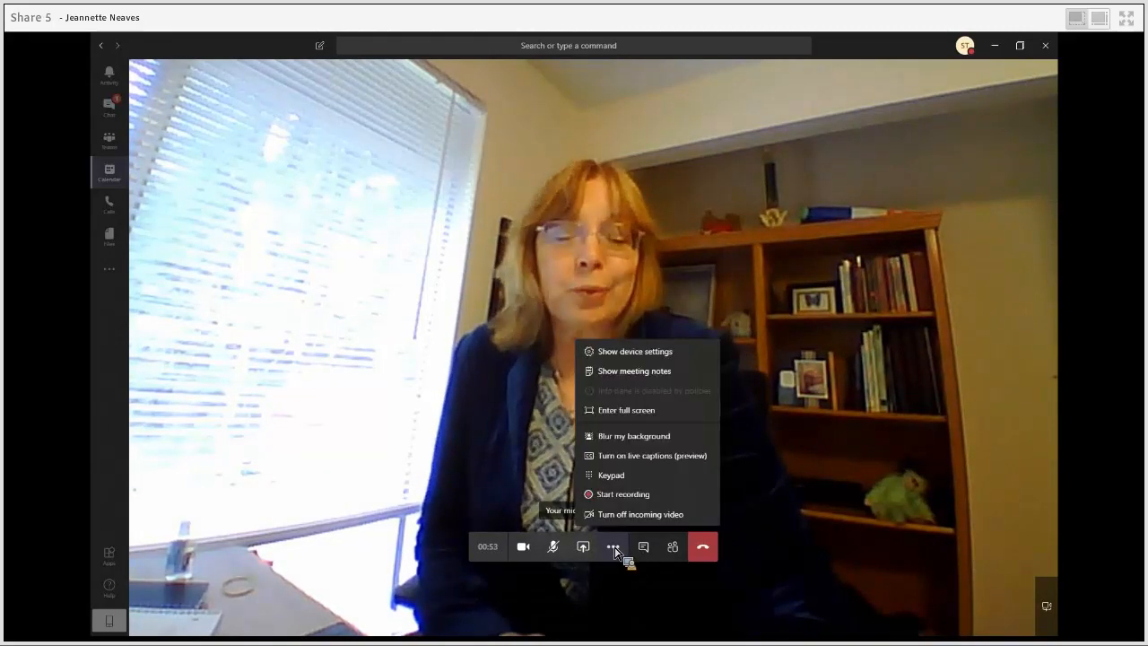
left_click(626, 357)
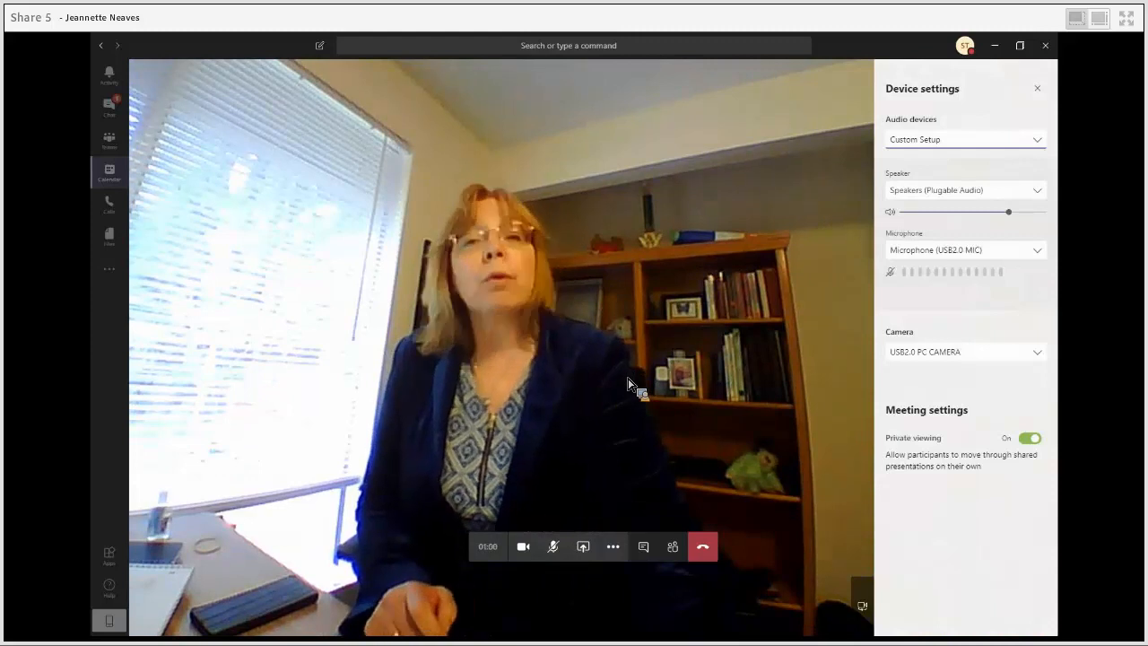
left_click(1038, 192)
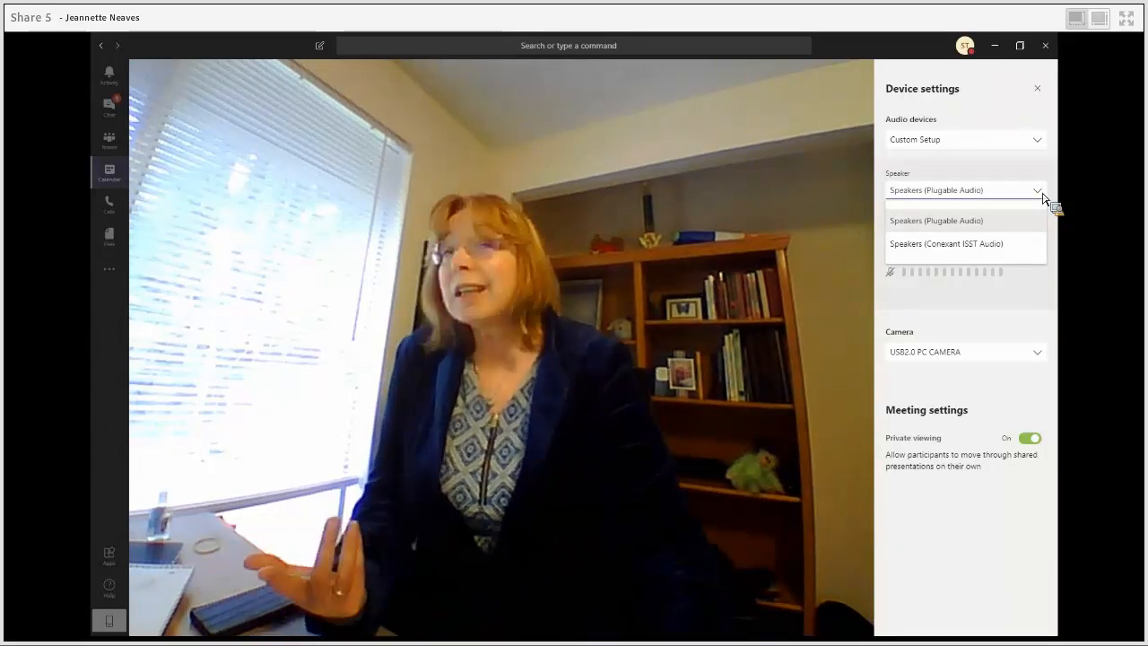
left_click(966, 303)
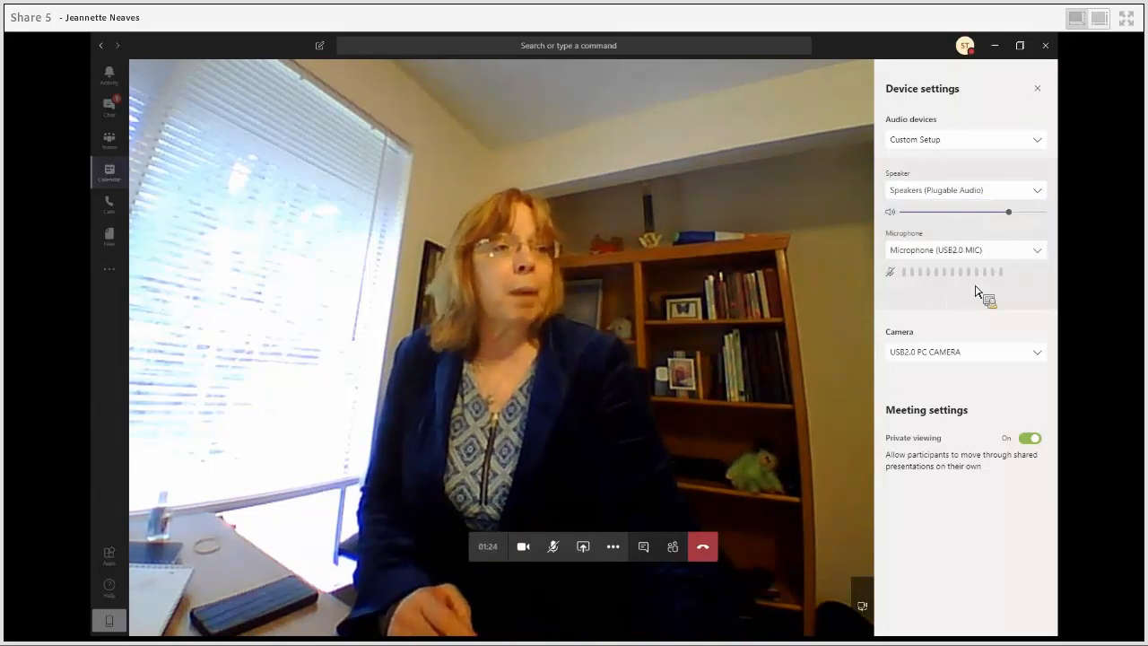
left_click(1038, 353)
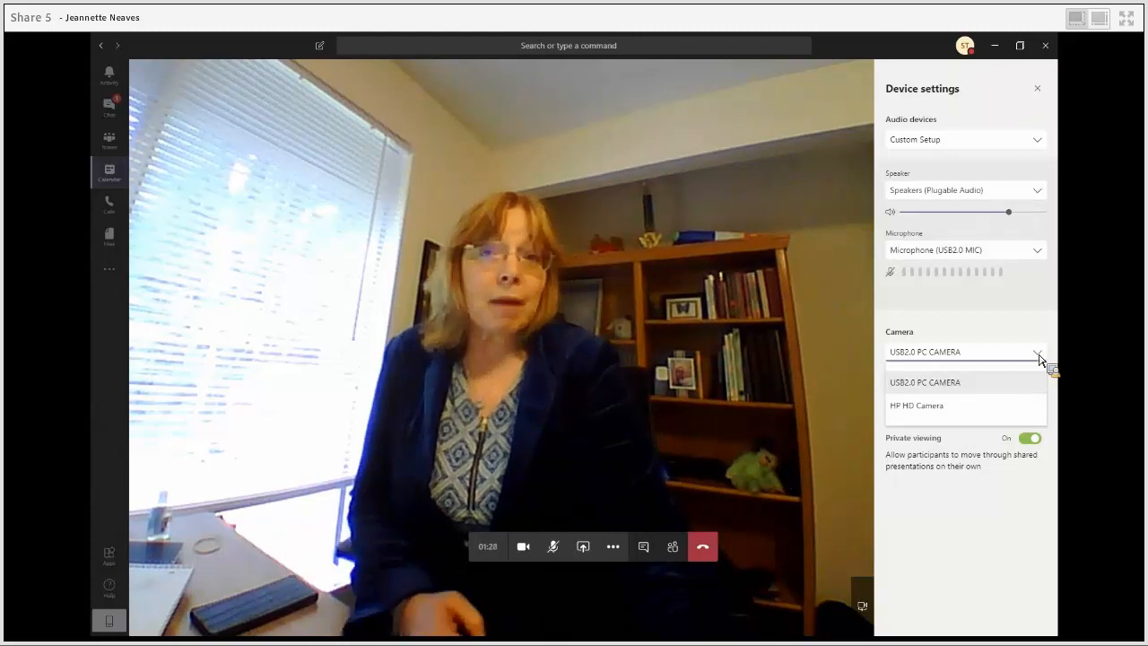
left_click(993, 317)
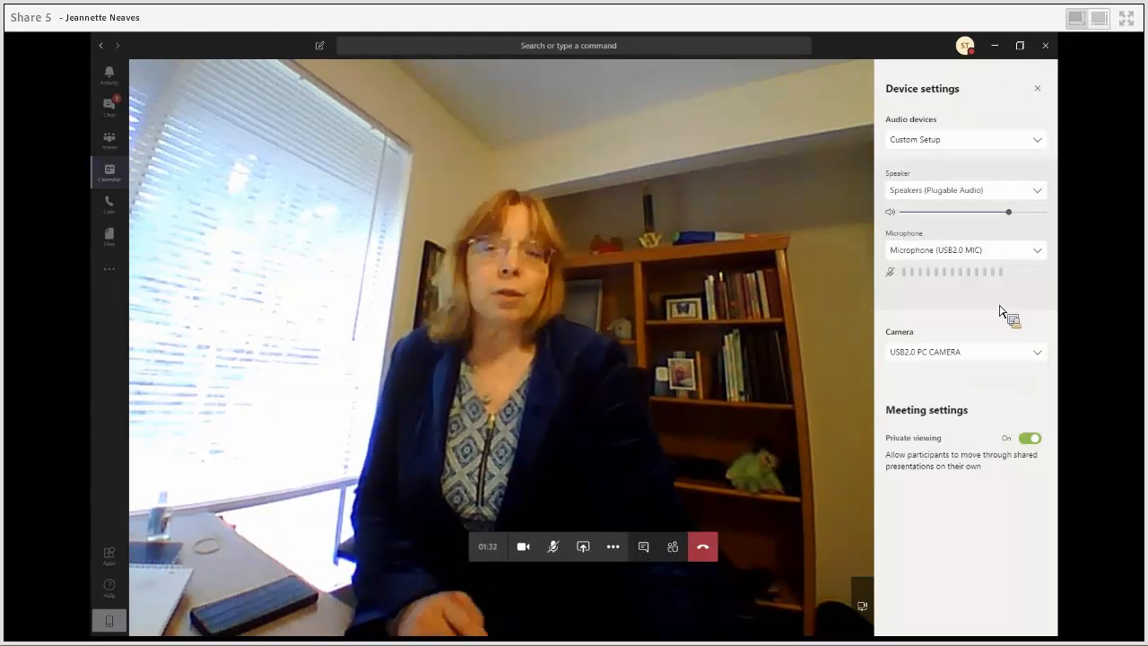
left_click(1040, 89)
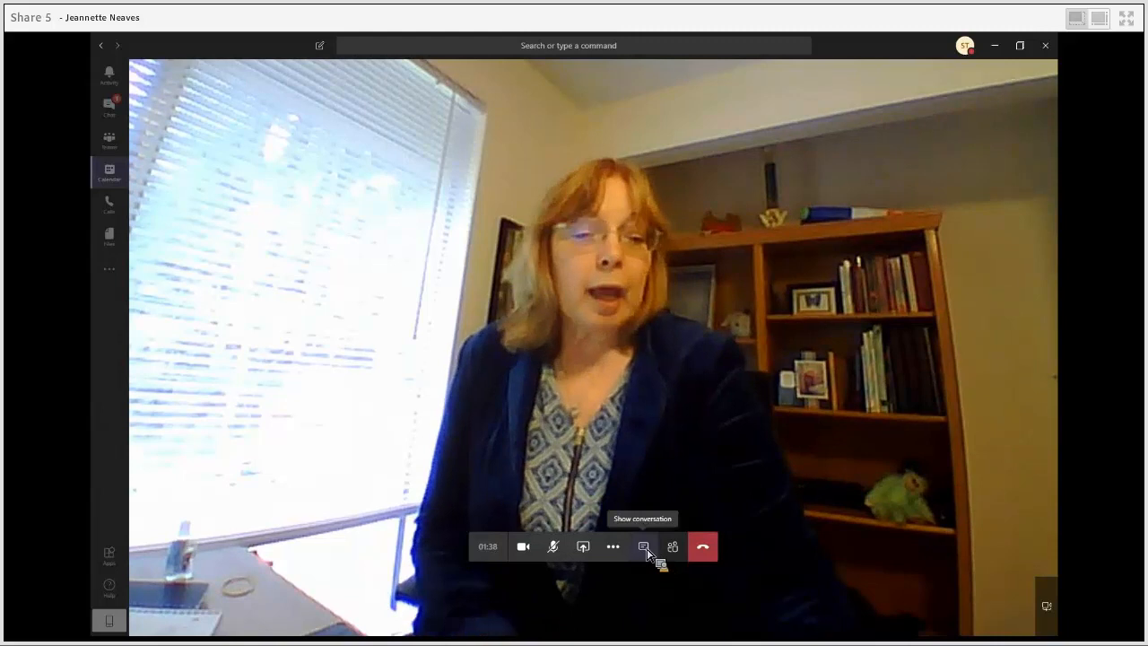
- Review the meeting's chat and participant list, and leave the meeting
left_click(644, 547)
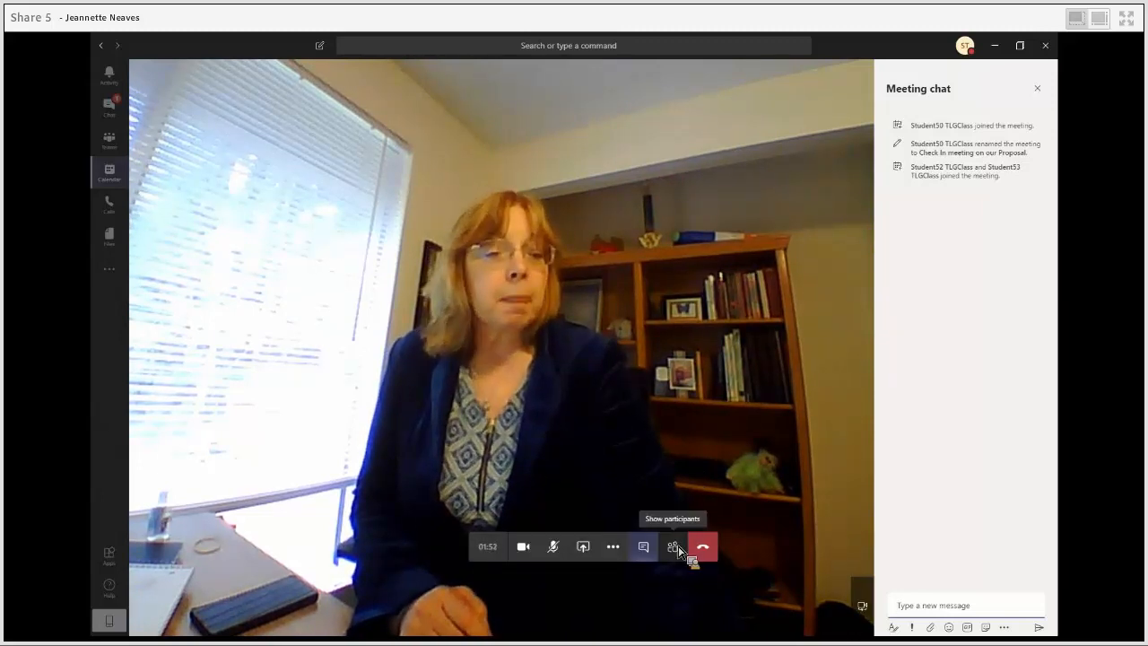
left_click(675, 551)
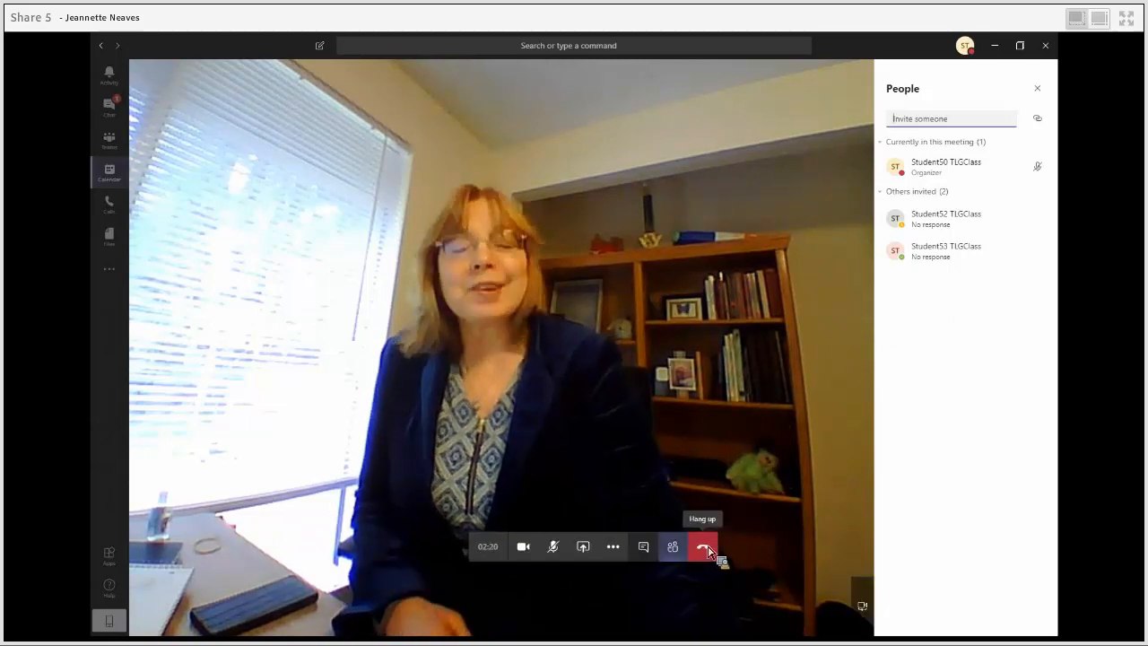
left_click(708, 551)
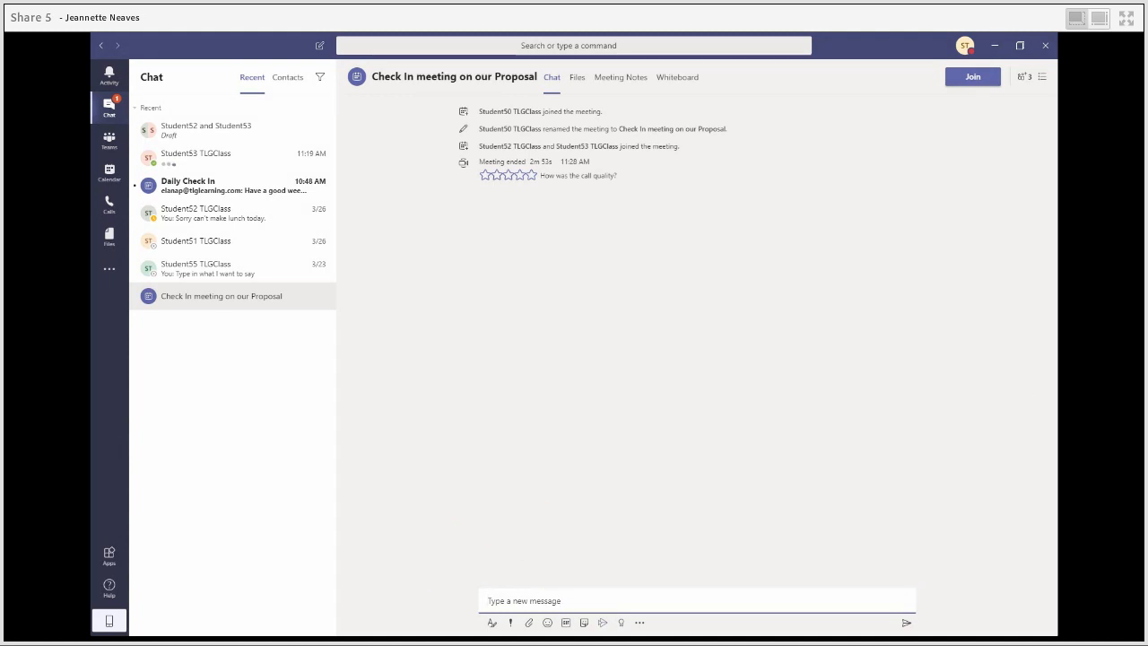
- Go to the Proposal team and view the posts in its General and Project A channels
left_click(110, 141)
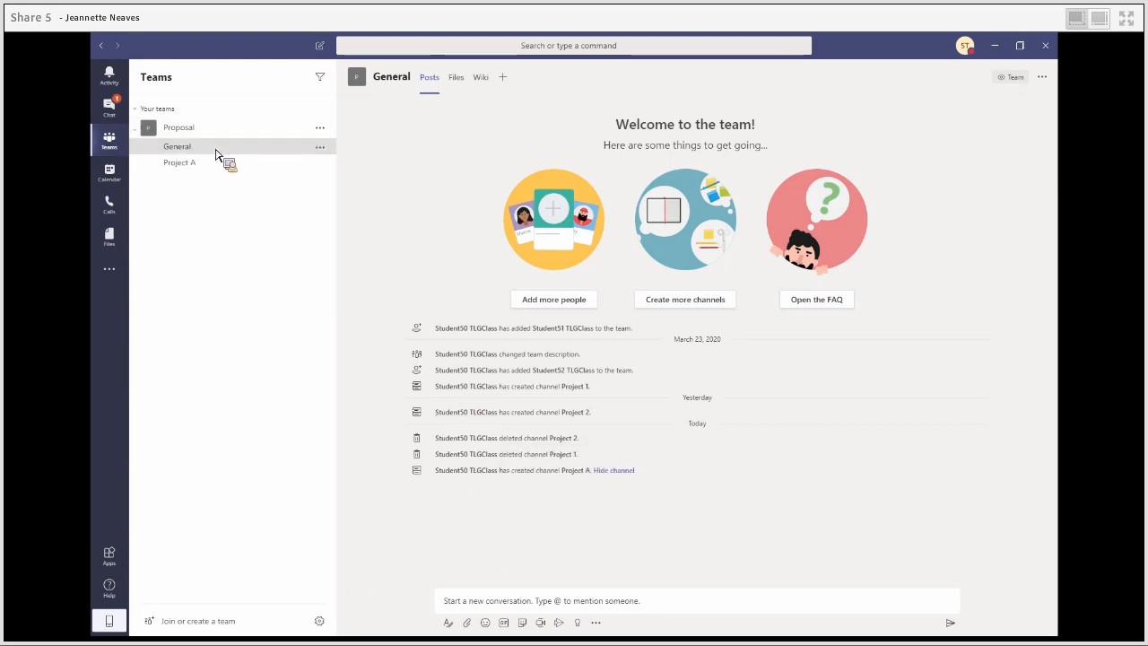
left_click(185, 165)
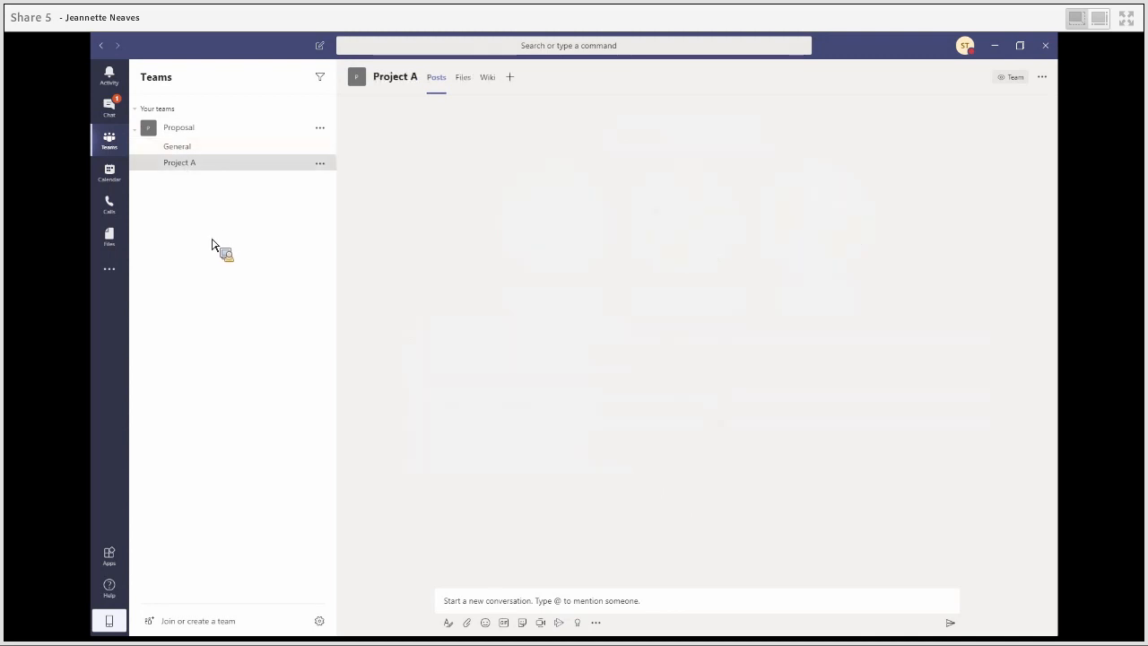
left_click(206, 147)
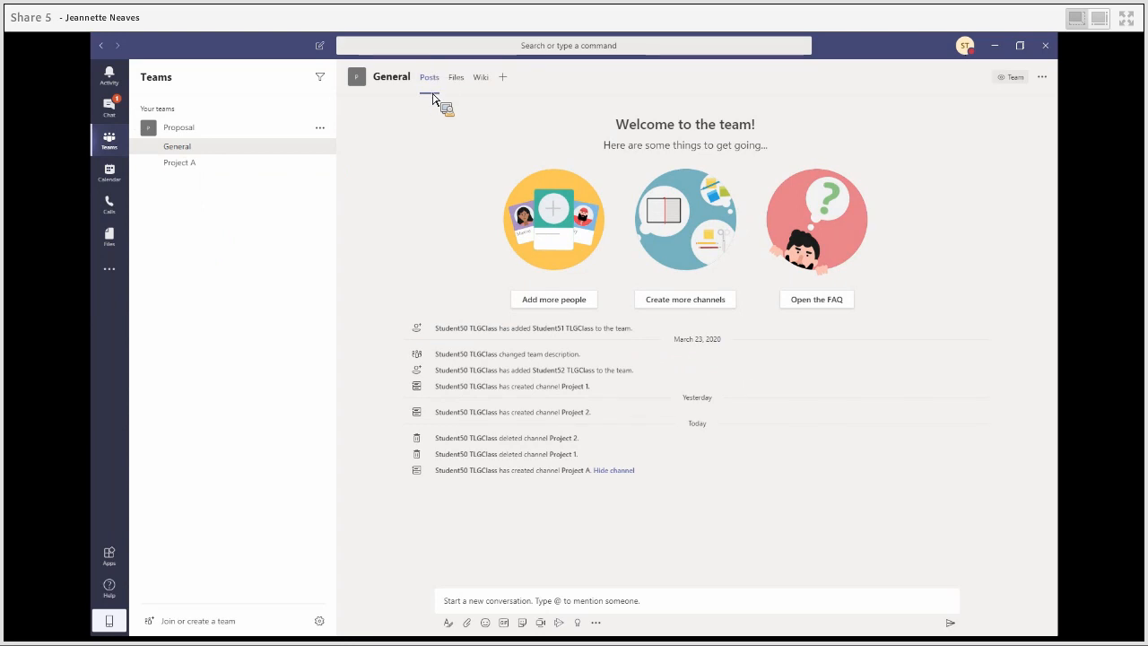
- Upload Coffee houses.docx from the Managing Documents folder on the desktop to the General channel's files
left_click(455, 78)
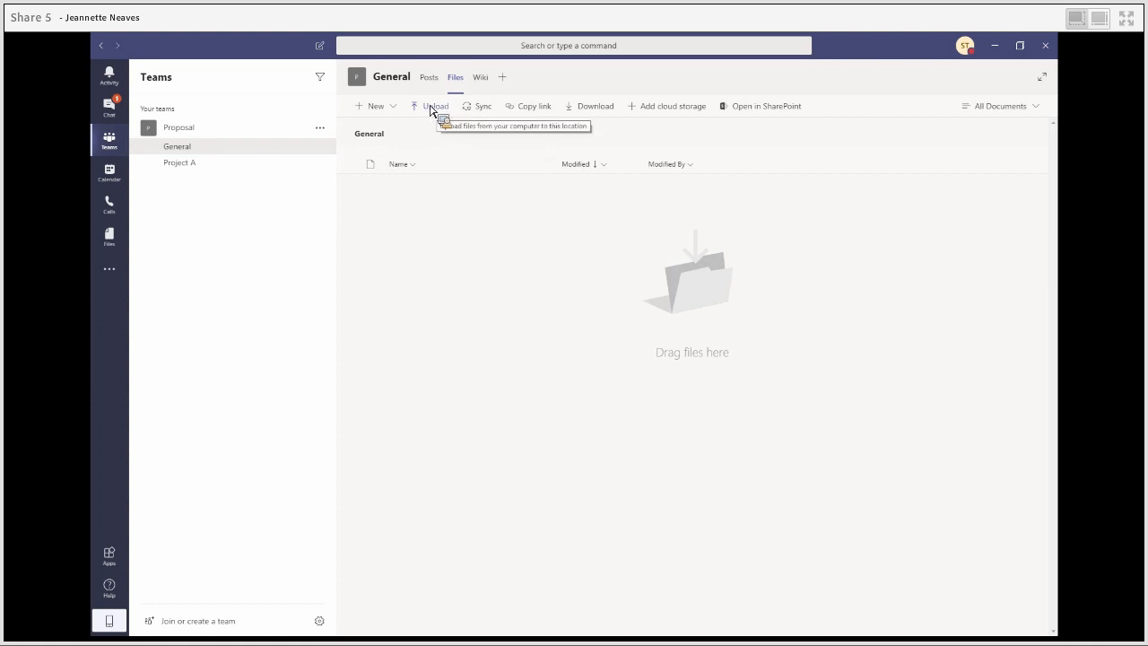
left_click(432, 108)
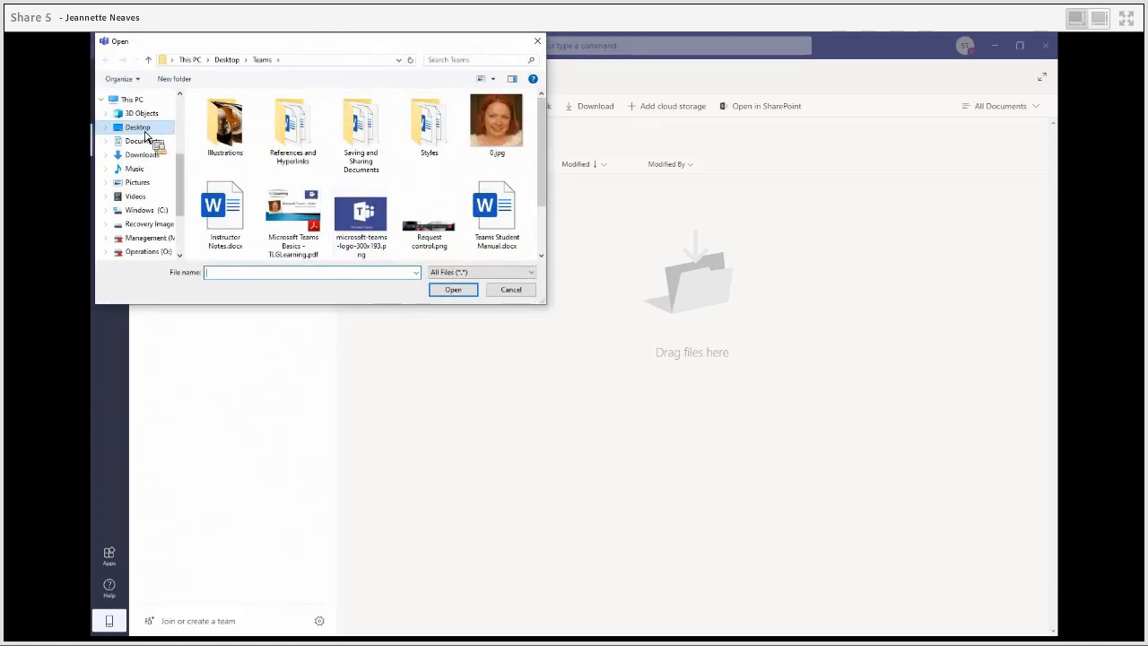
left_click(144, 130)
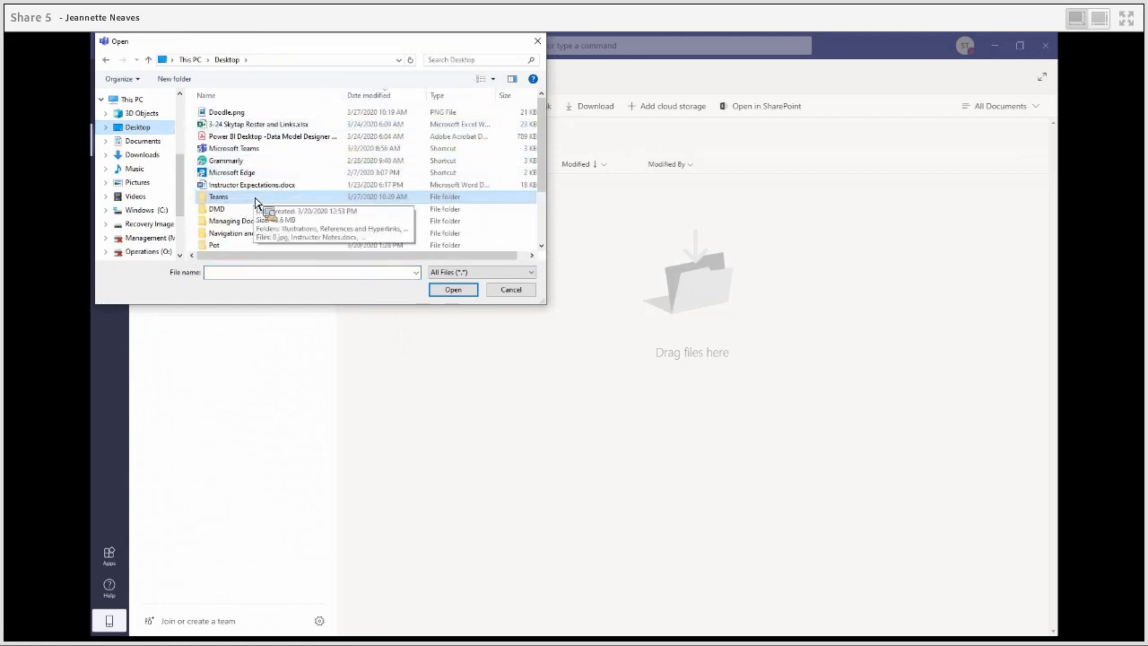
scroll(256, 205, "down", 1)
double_click(273, 195)
left_click(269, 124)
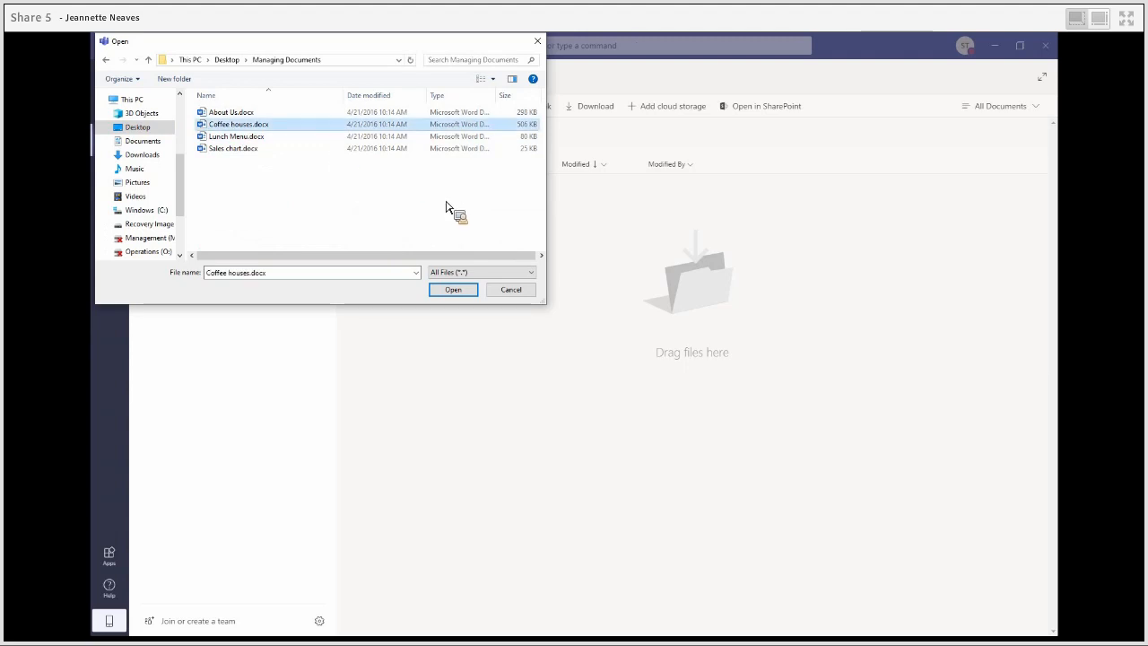
left_click(455, 290)
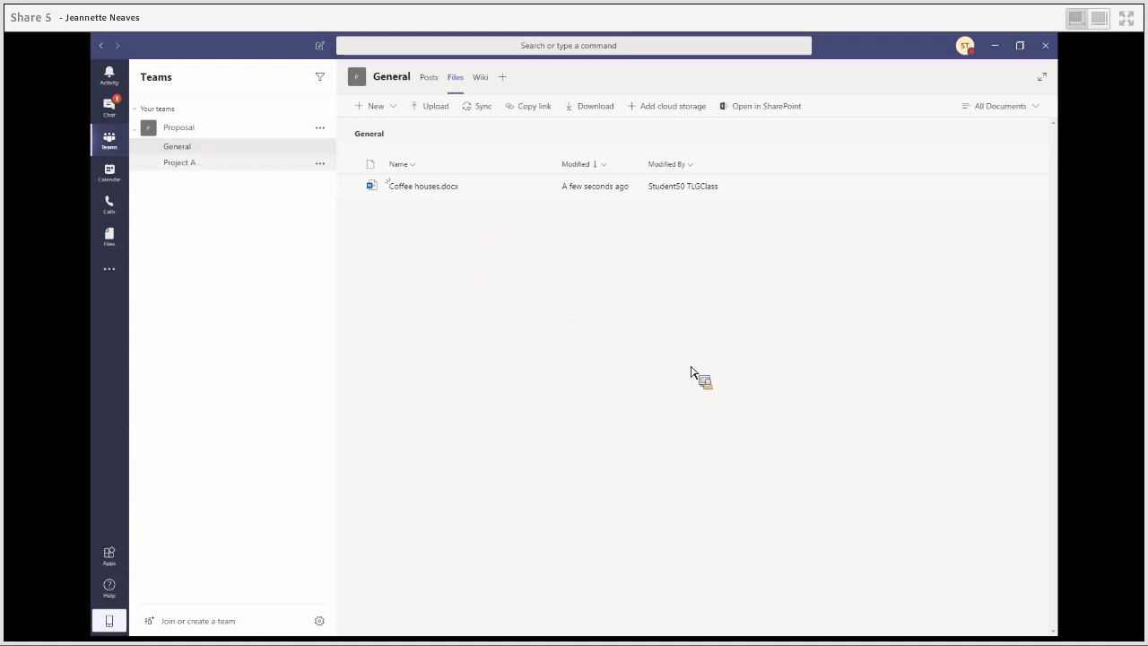
- Add the Navigation and Organization folder from the desktop in File Explorer to the Project A channel's files
left_click(464, 80)
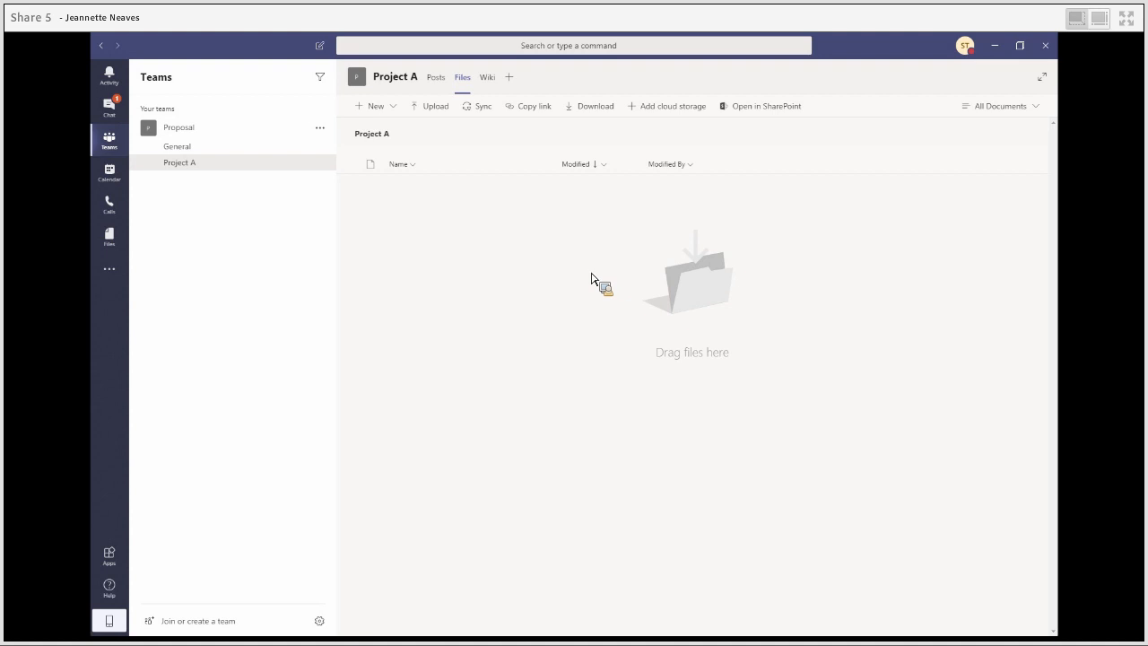
left_click(1022, 46)
left_click_drag(726, 151, 840, 81)
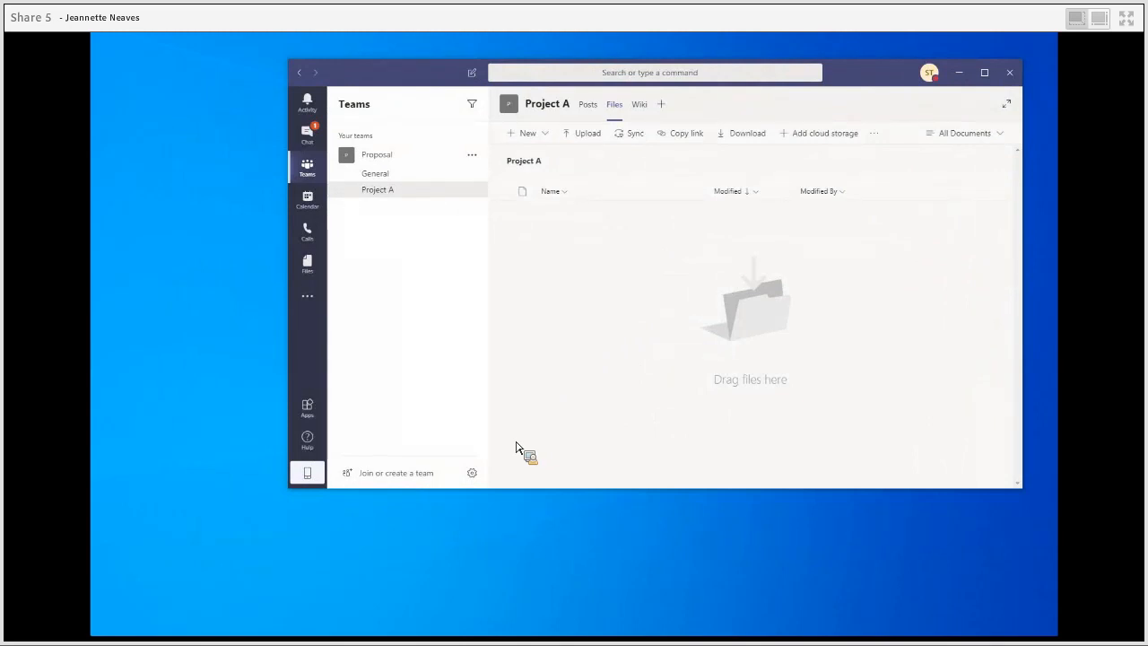
left_click(279, 608)
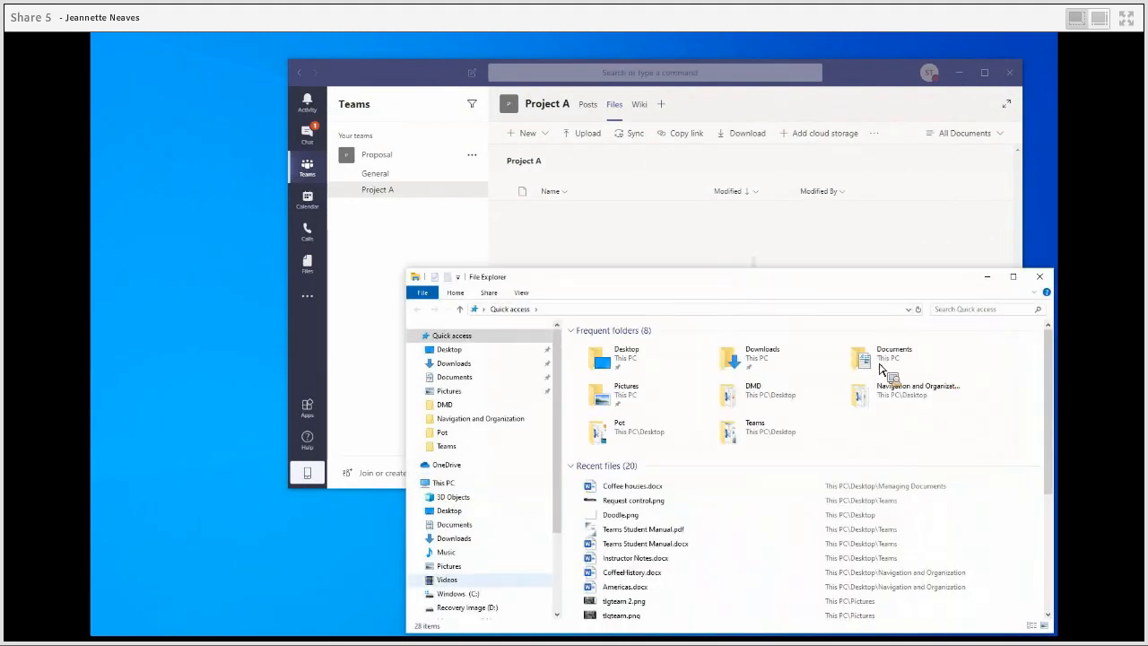
left_click(458, 351)
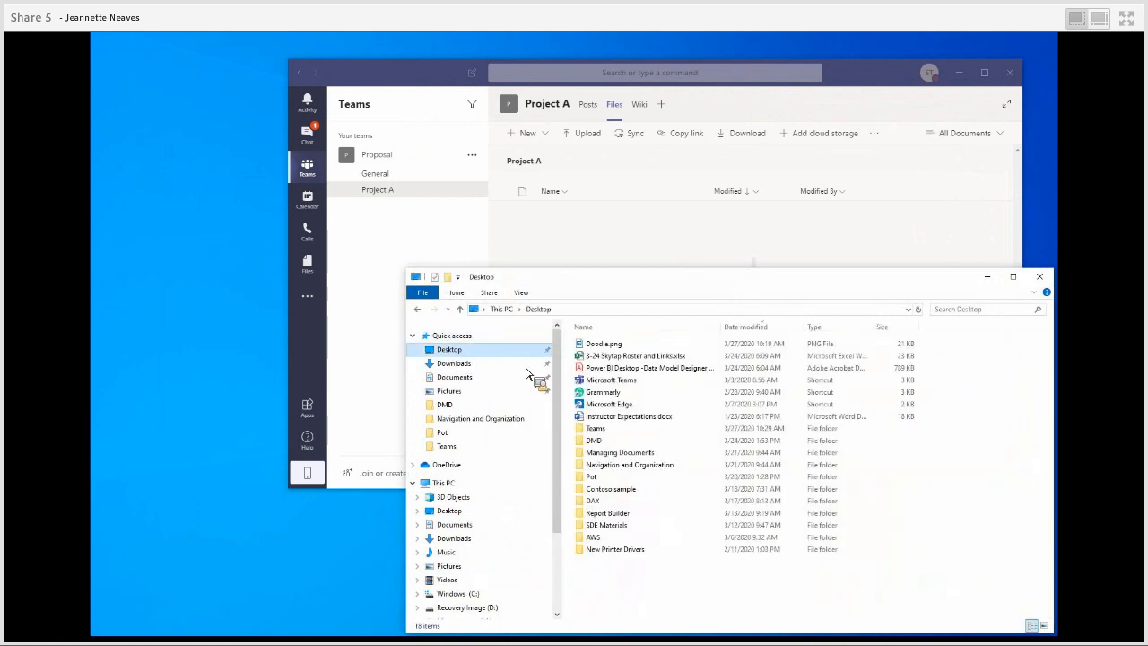
left_click_drag(628, 467, 607, 262)
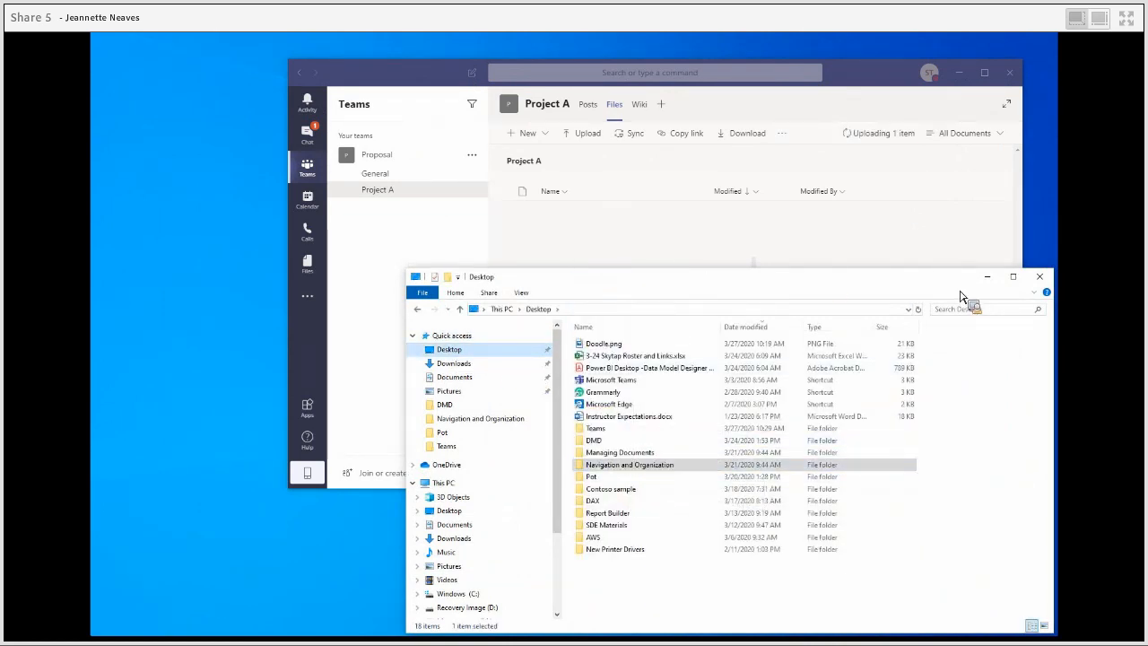
left_click(1039, 277)
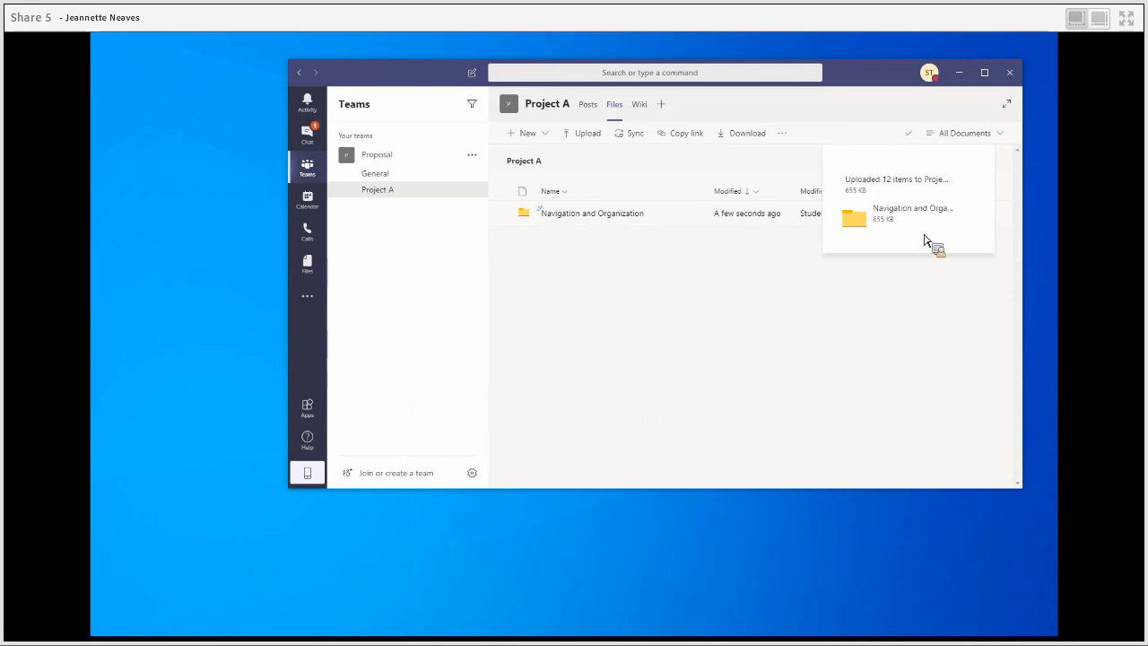
left_click(983, 81)
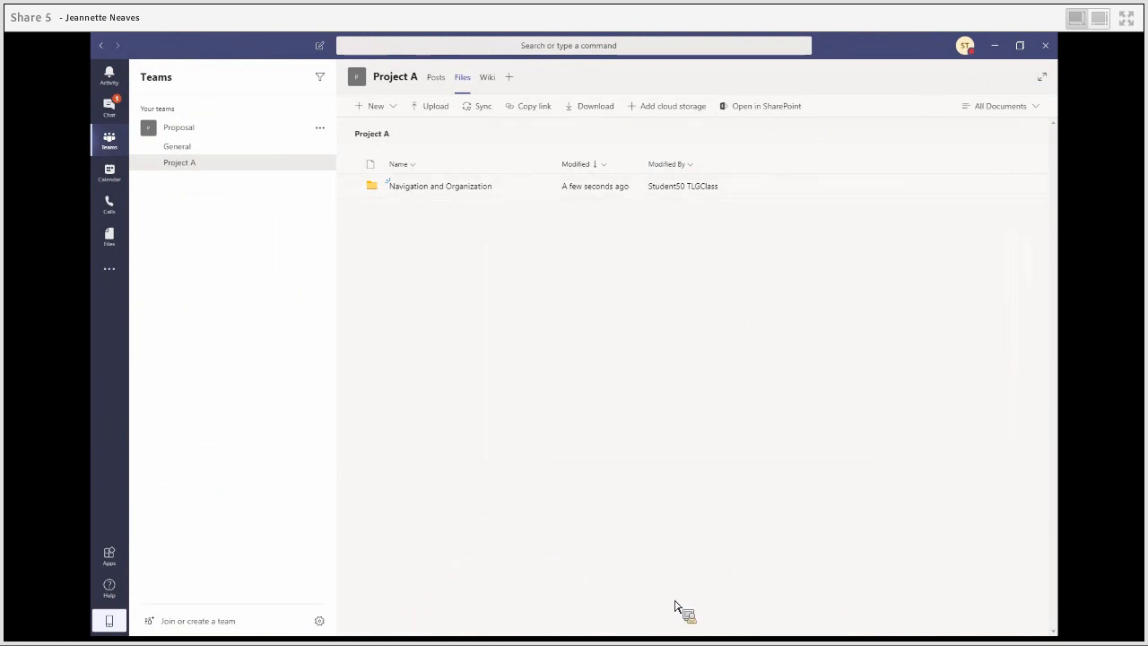
- Open CoffeeHistory.docx from the Navigation and Organization folder and make its title "History of Coffee" orange, underlined and bold
left_click_drag(231, 250, 428, 240)
left_click(427, 241)
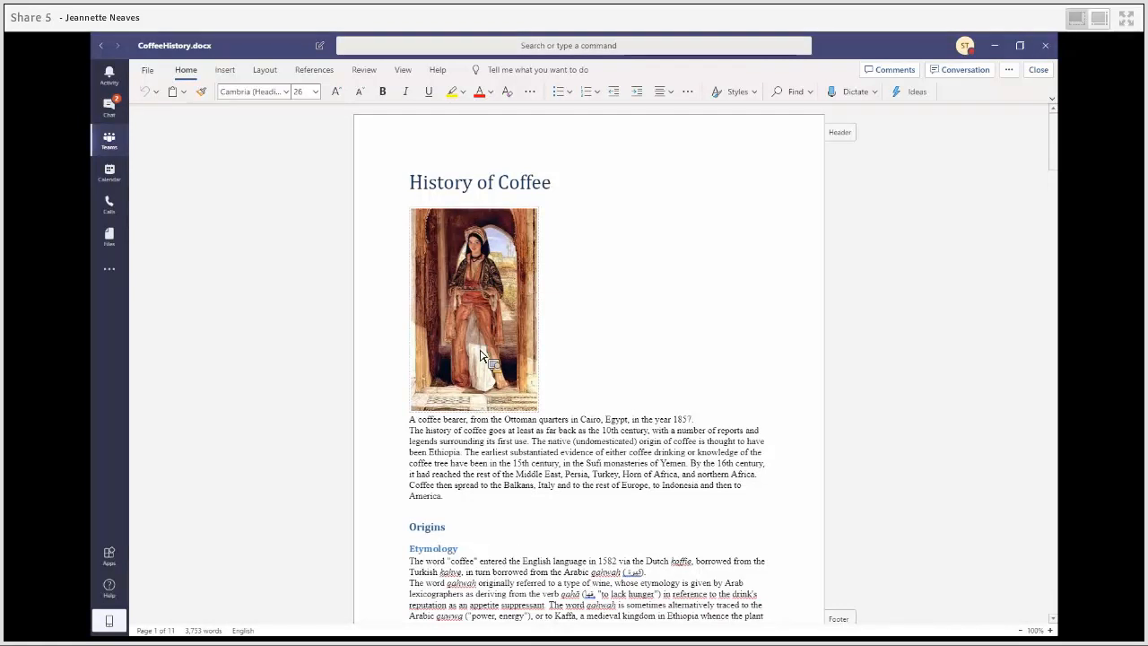
triple_click(427, 191)
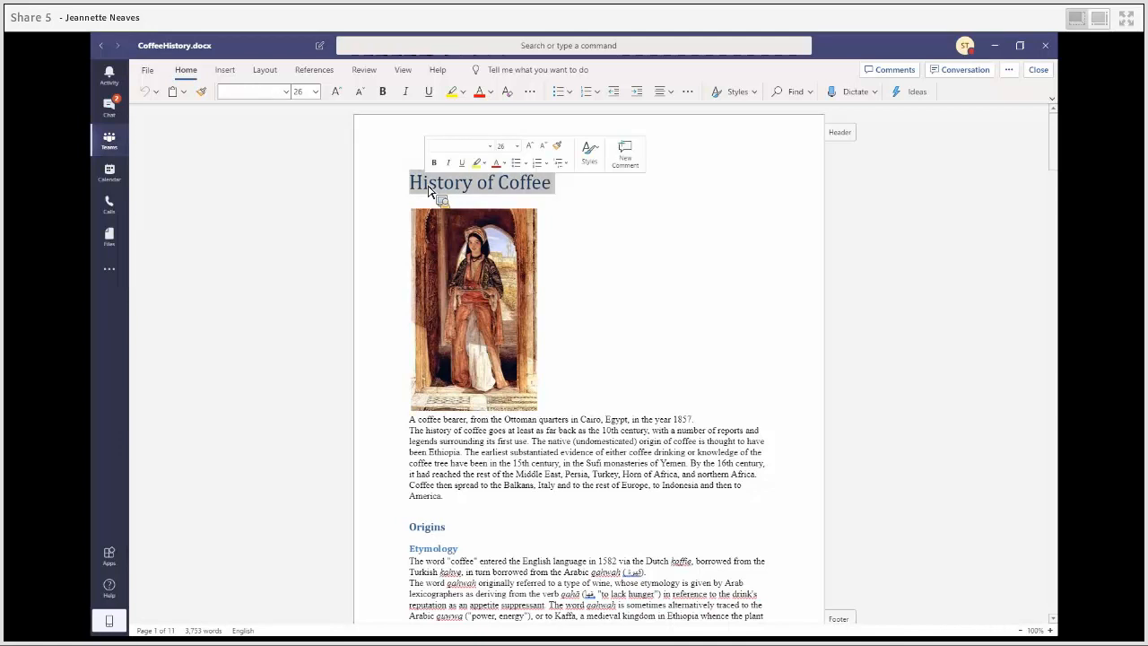
left_click(490, 92)
left_click(636, 235)
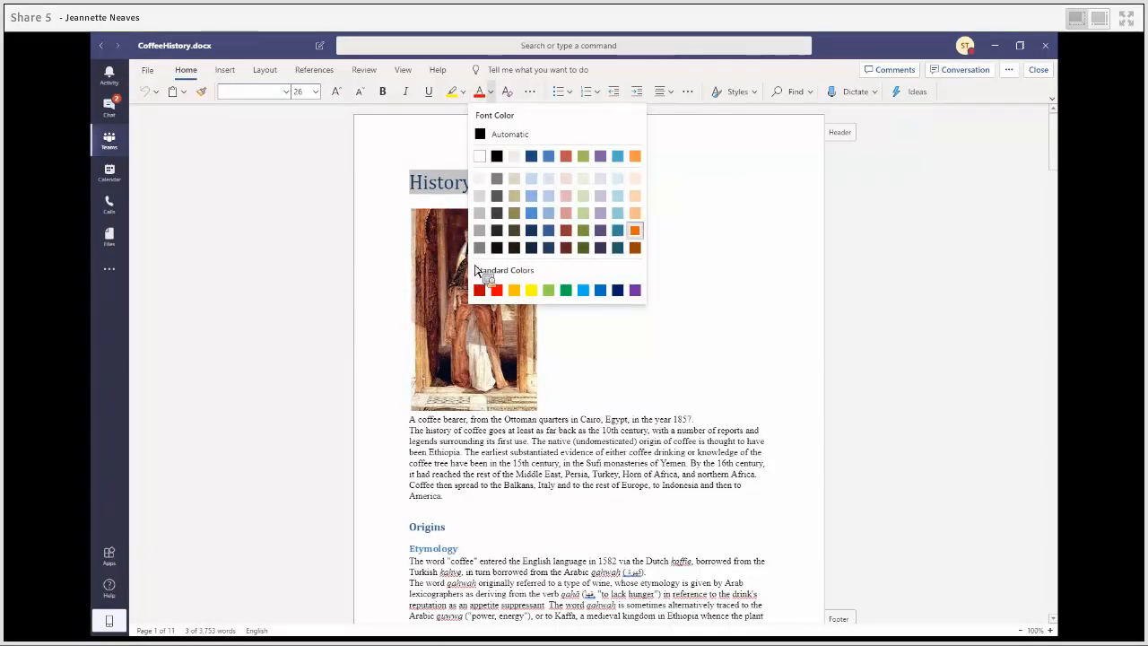
left_click(429, 93)
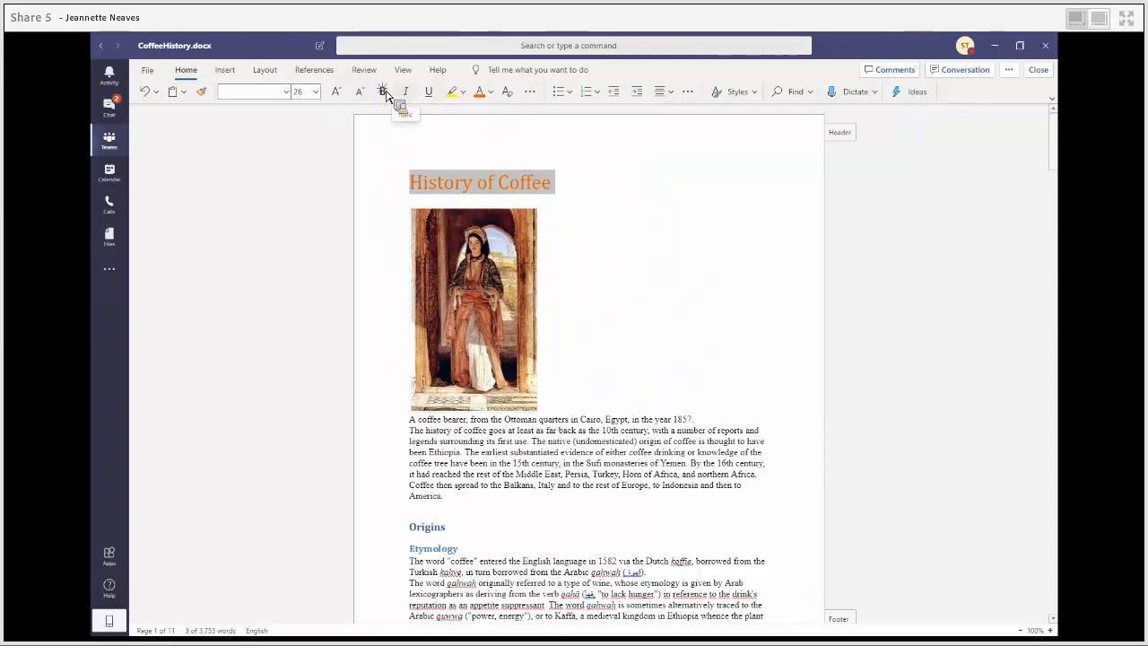
left_click(383, 91)
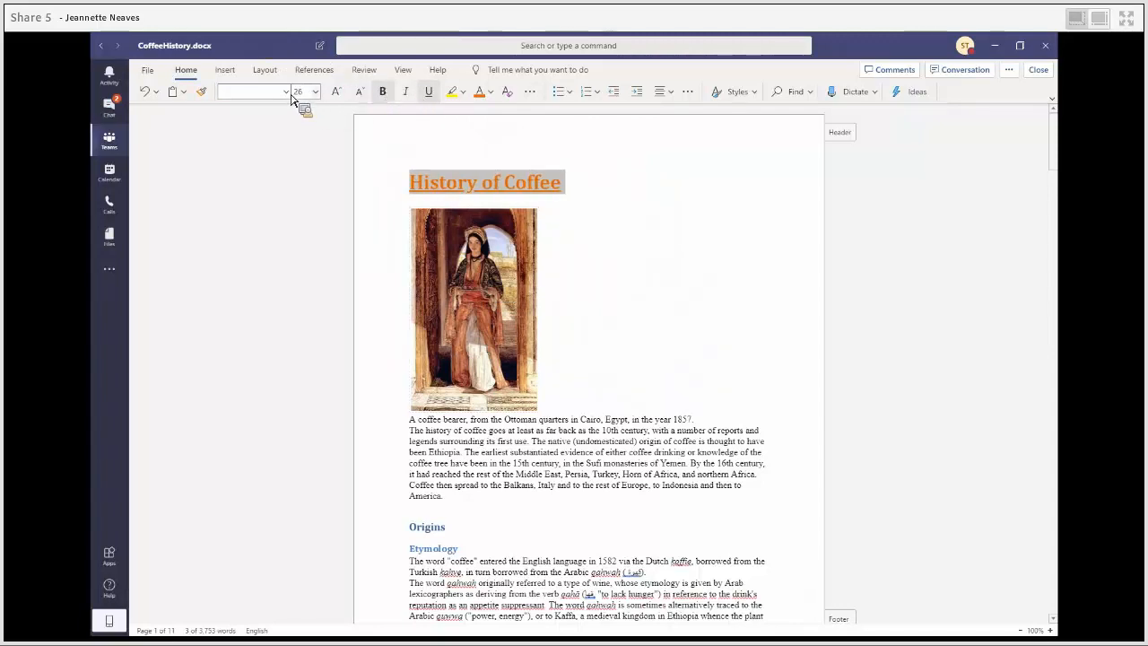
- Set the "History of Coffee" title's font to Baskerville Old Face and close the document
left_click(290, 96)
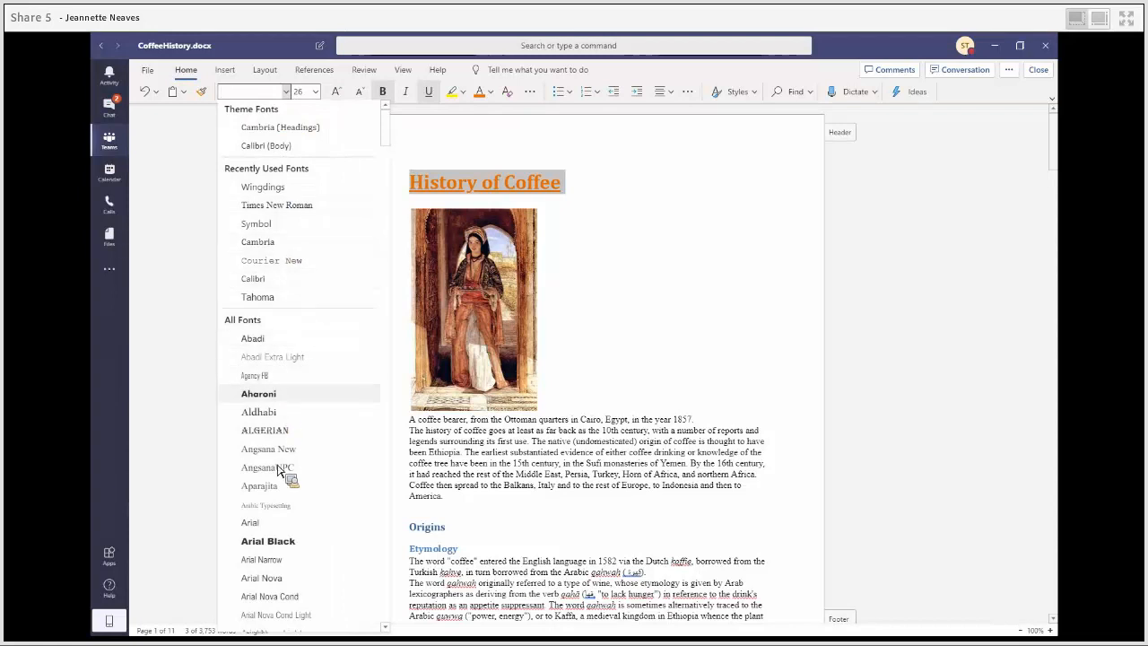
scroll(279, 485, "down", 2)
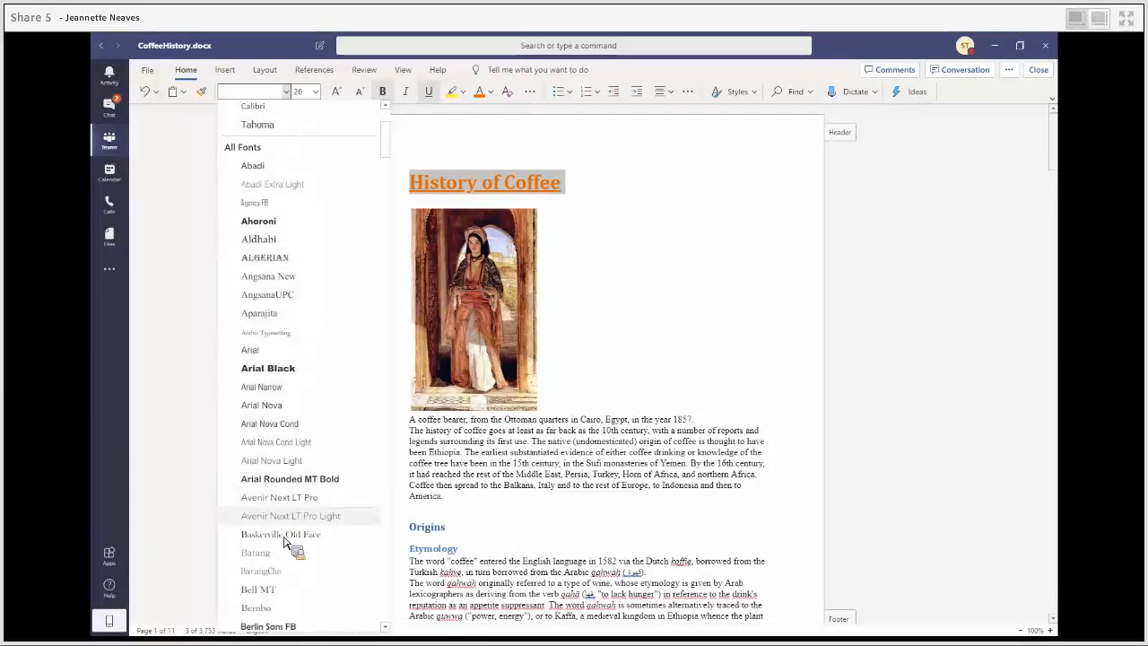
left_click(281, 535)
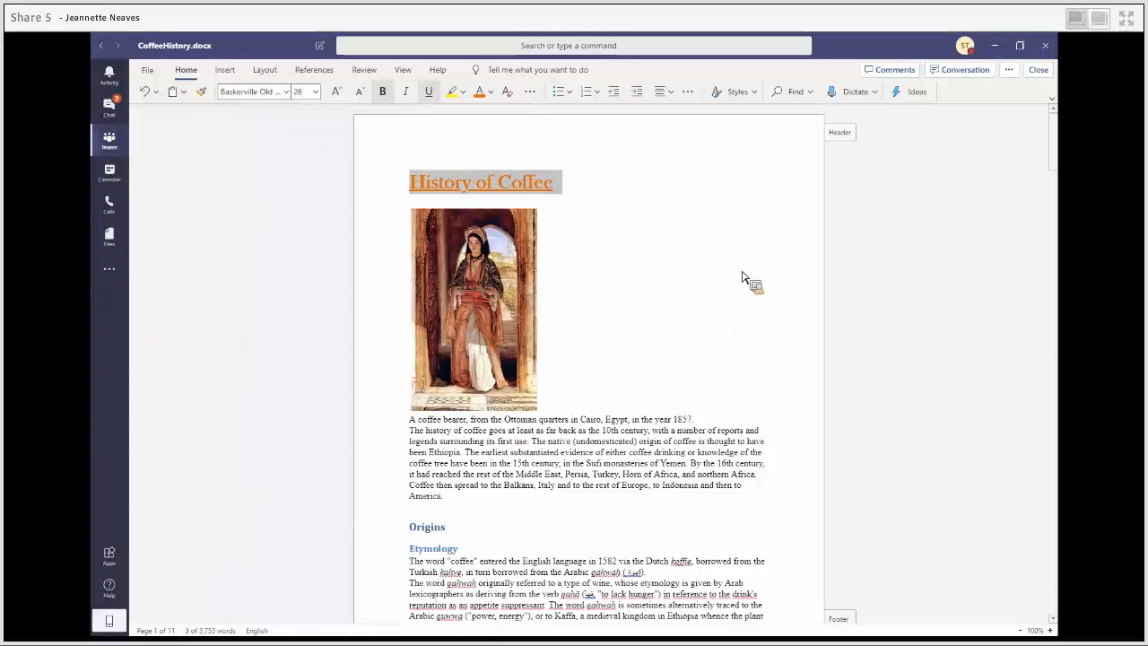
left_click(698, 218)
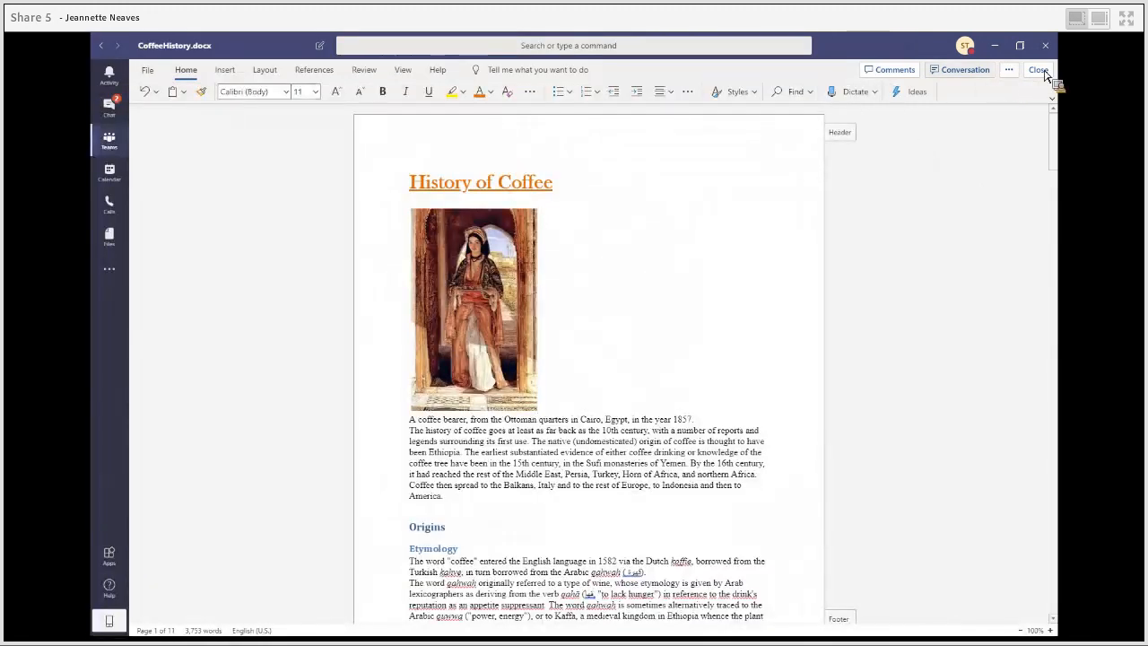
left_click(1038, 71)
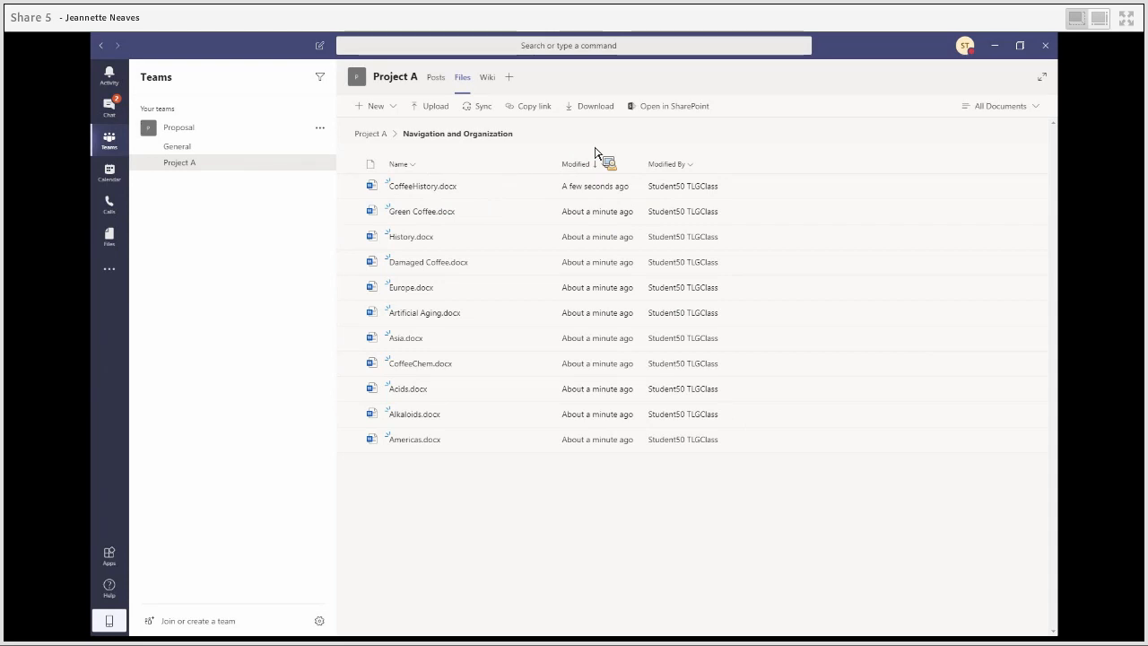
- Open Green Coffee.docx from the same folder and review the insert, layout and reference commands available for editing it
left_click(419, 211)
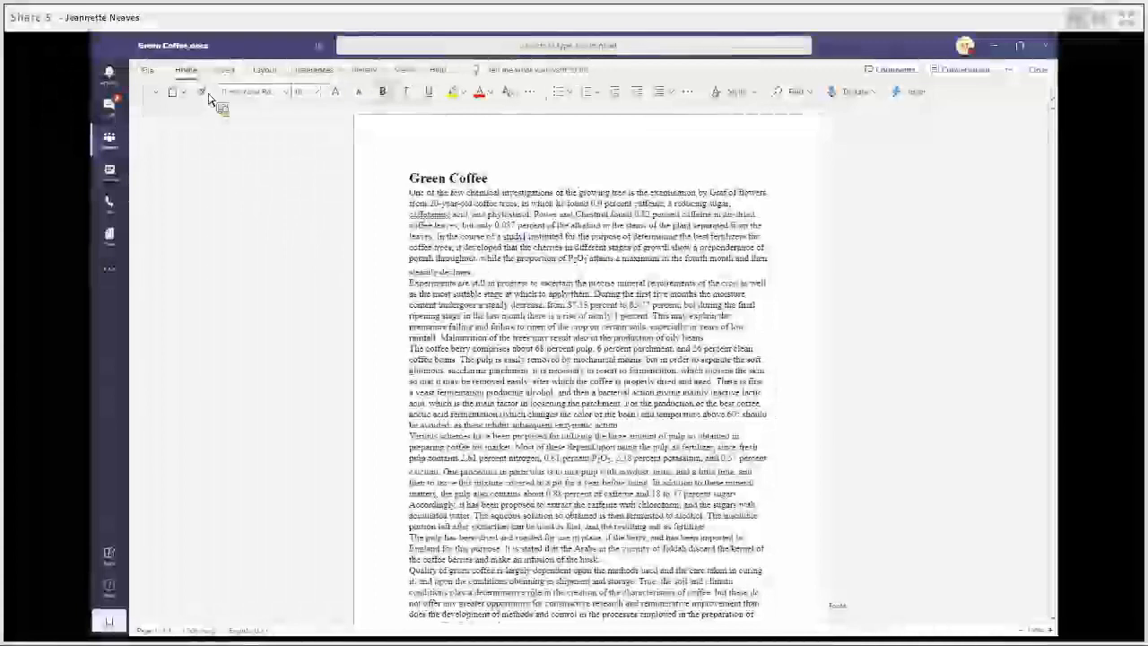
left_click(226, 72)
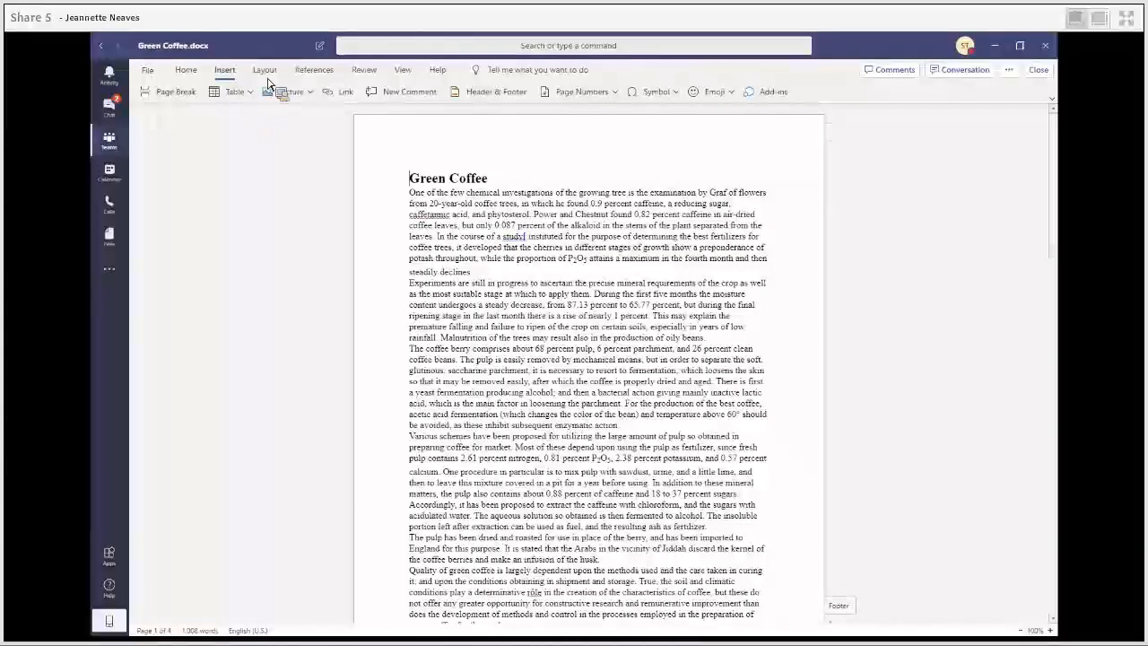
left_click(272, 75)
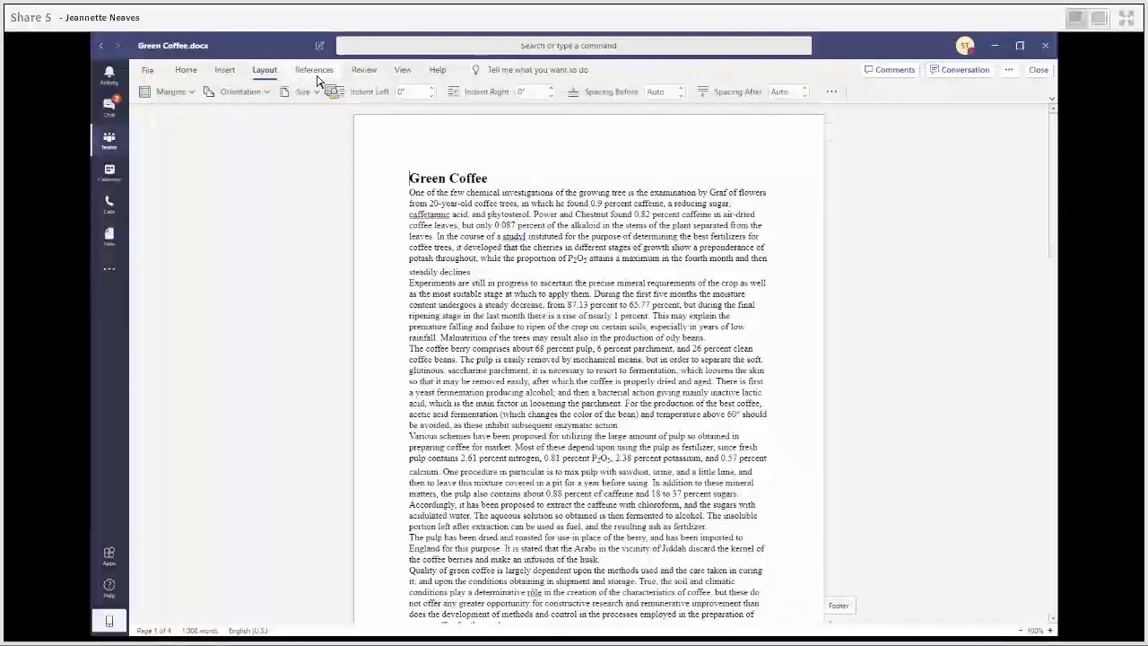
left_click(313, 76)
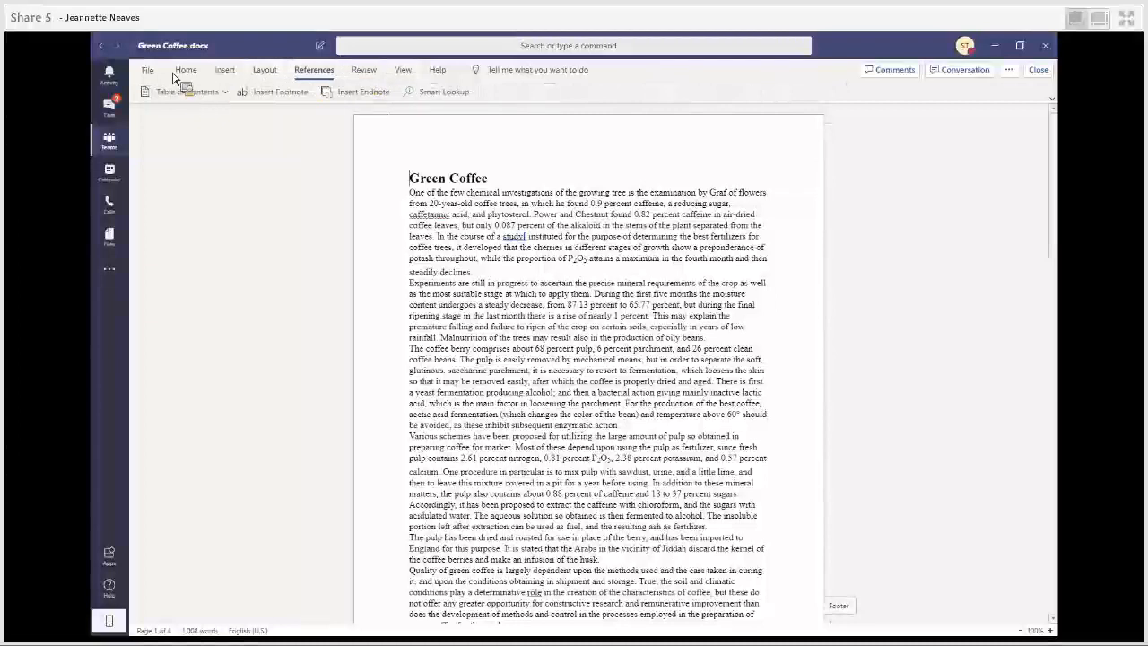
- Open Green Coffee.docx in the Word desktop app and review the reference commands available there
left_click(1009, 69)
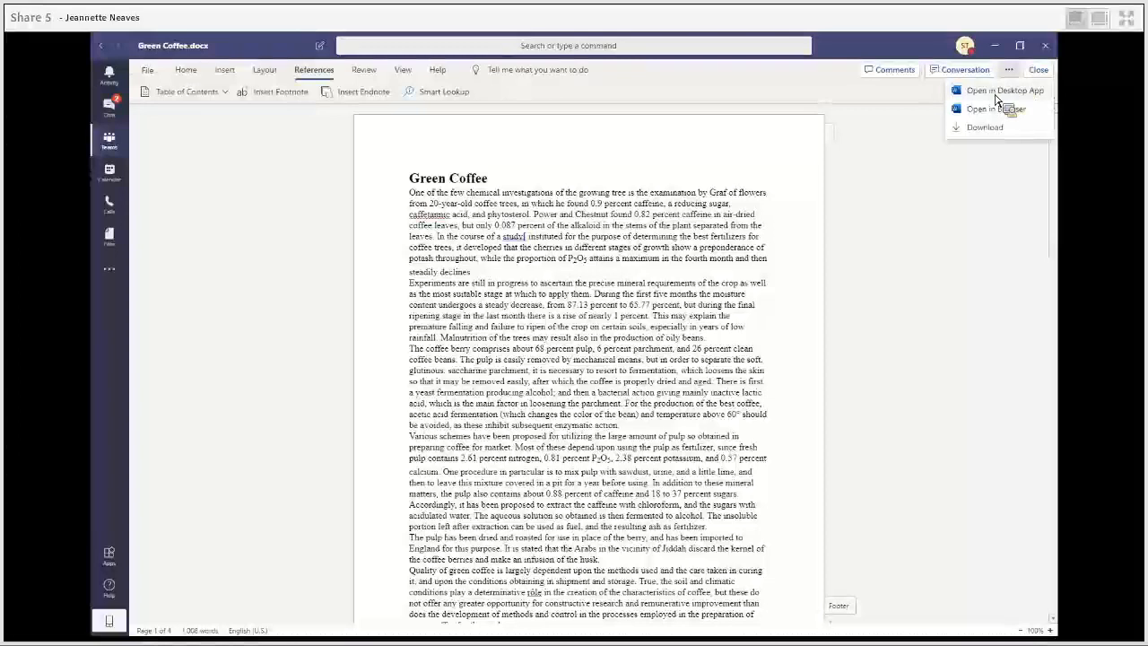
left_click(994, 91)
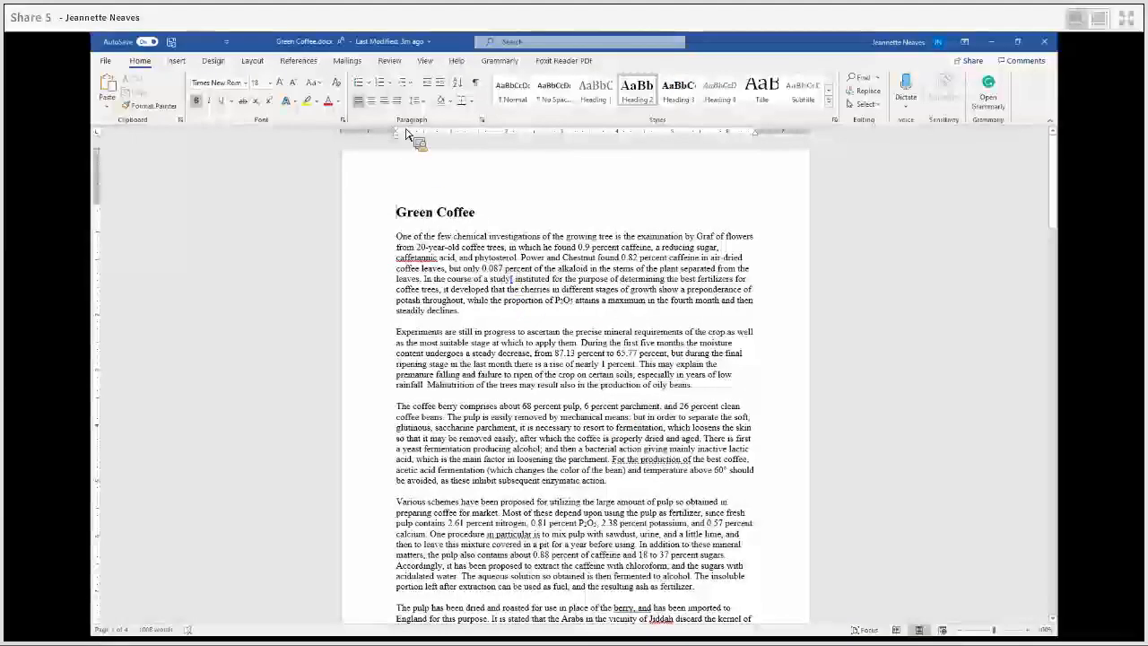
left_click(299, 61)
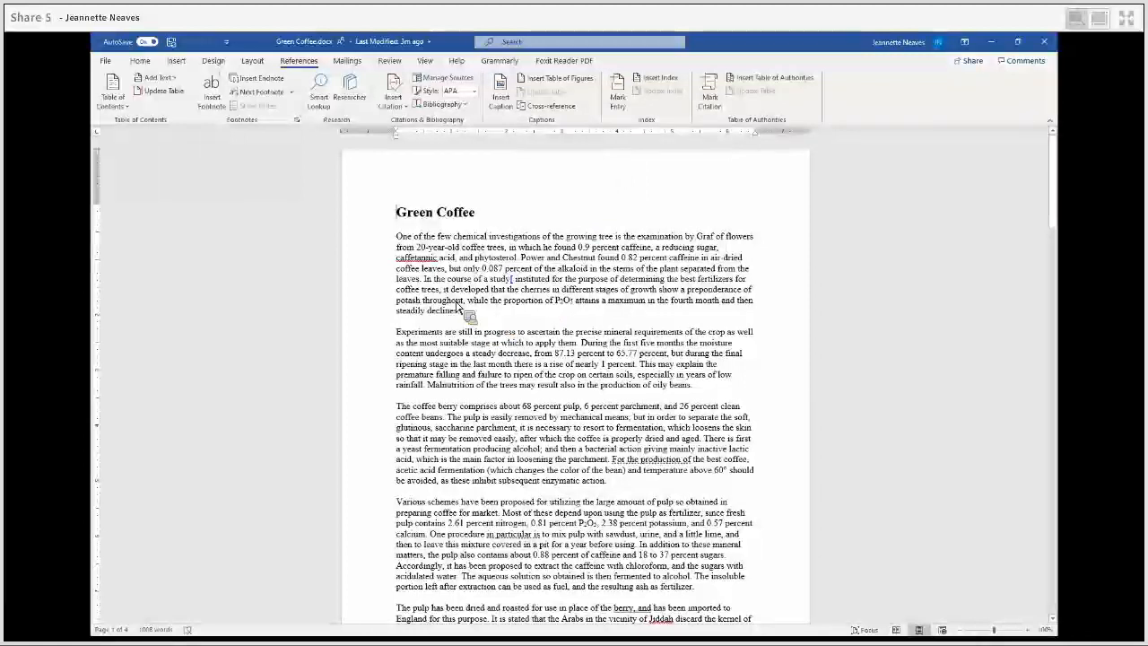
left_click(140, 61)
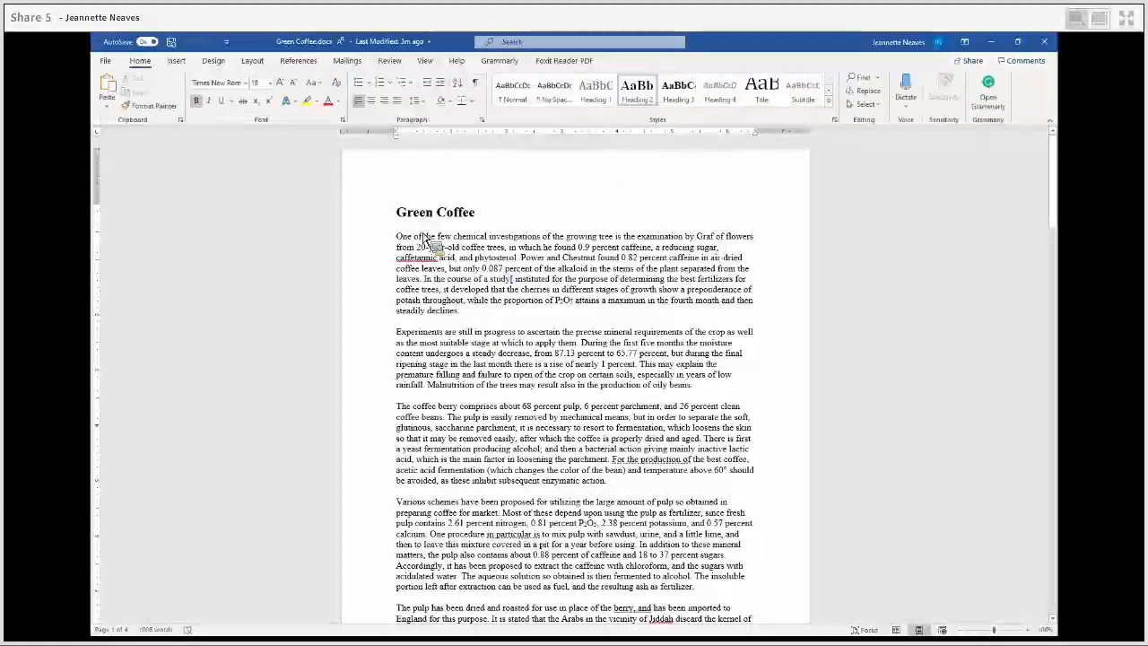
- Add a page border with the cake-slice art to the whole Green Coffee document
left_click(472, 102)
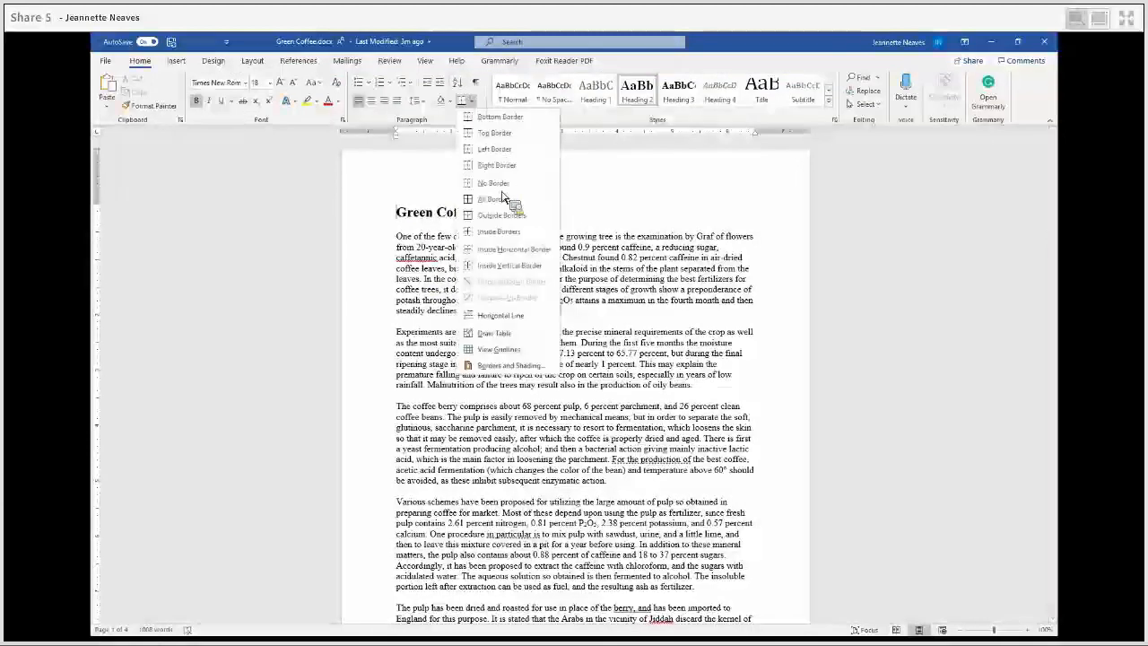
left_click(507, 367)
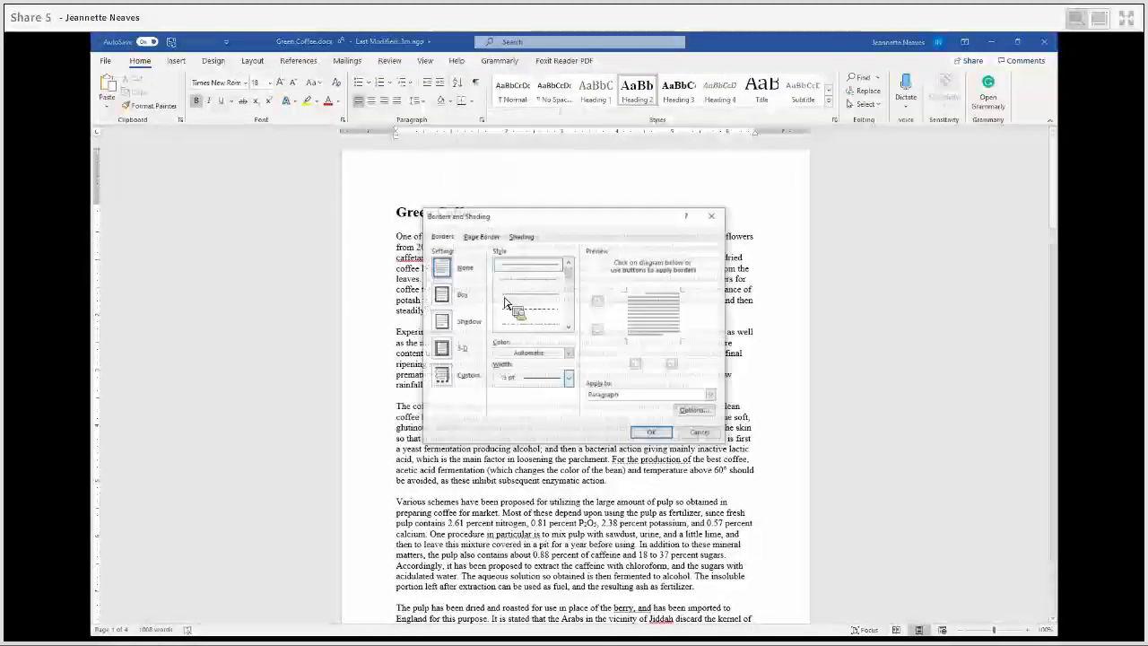
left_click(484, 237)
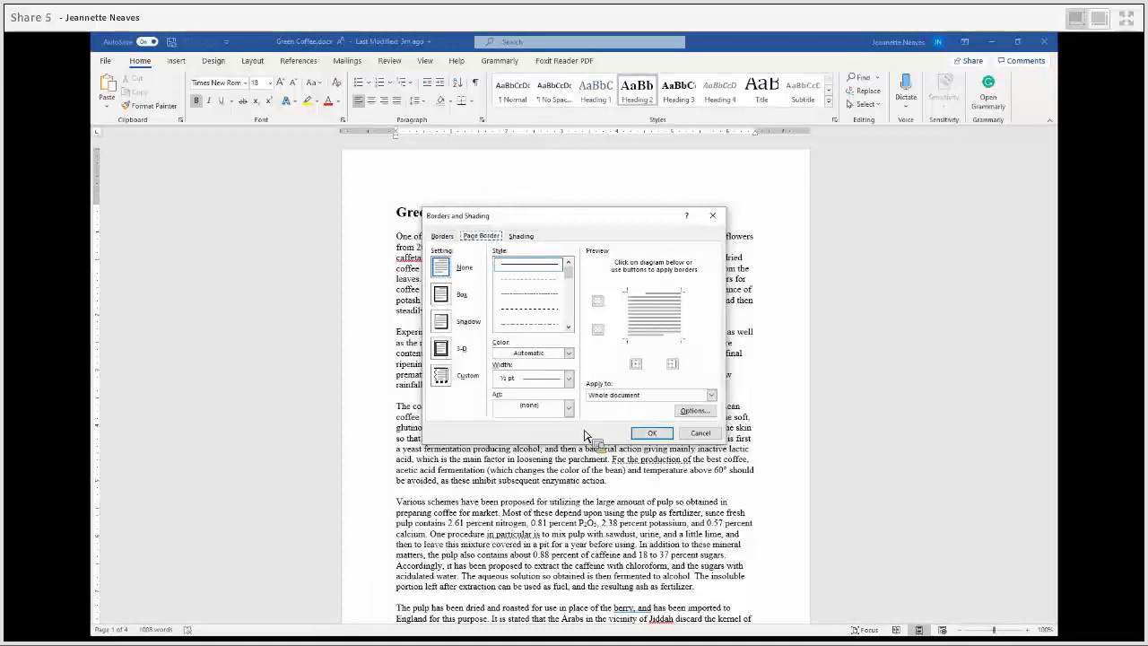
left_click(569, 408)
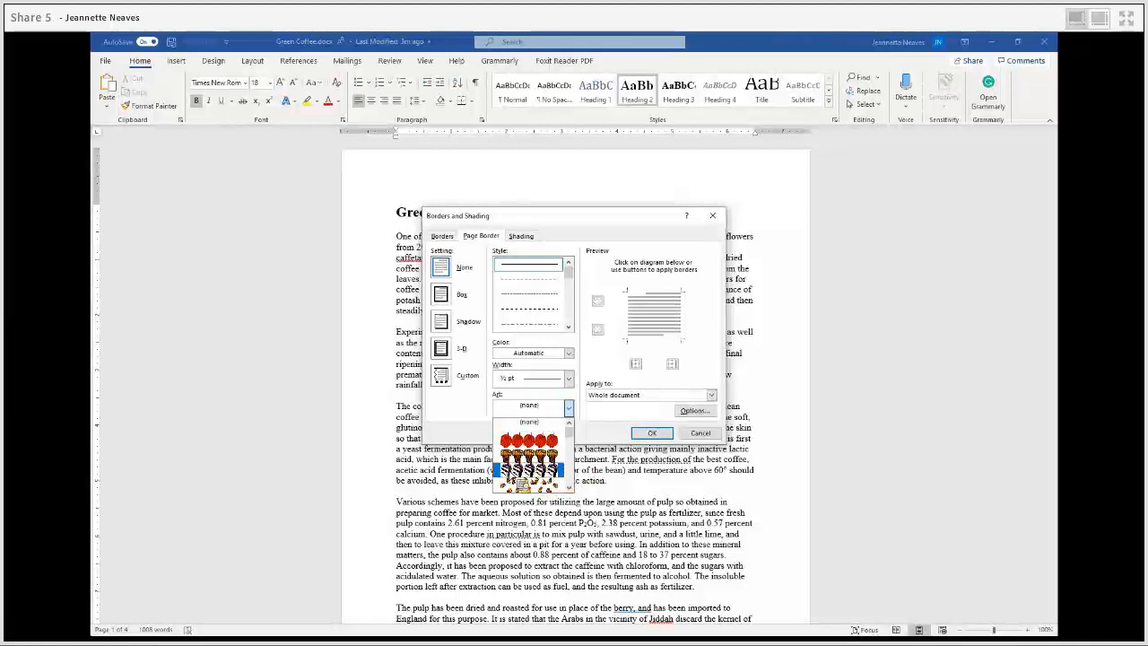
left_click(527, 475)
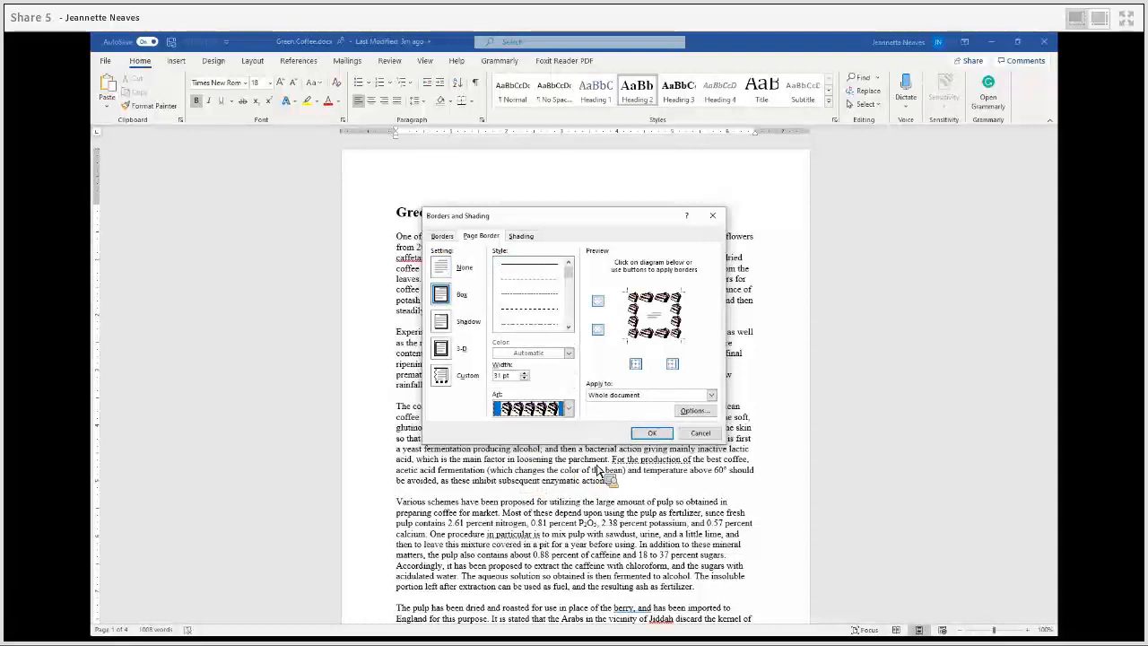
left_click(654, 434)
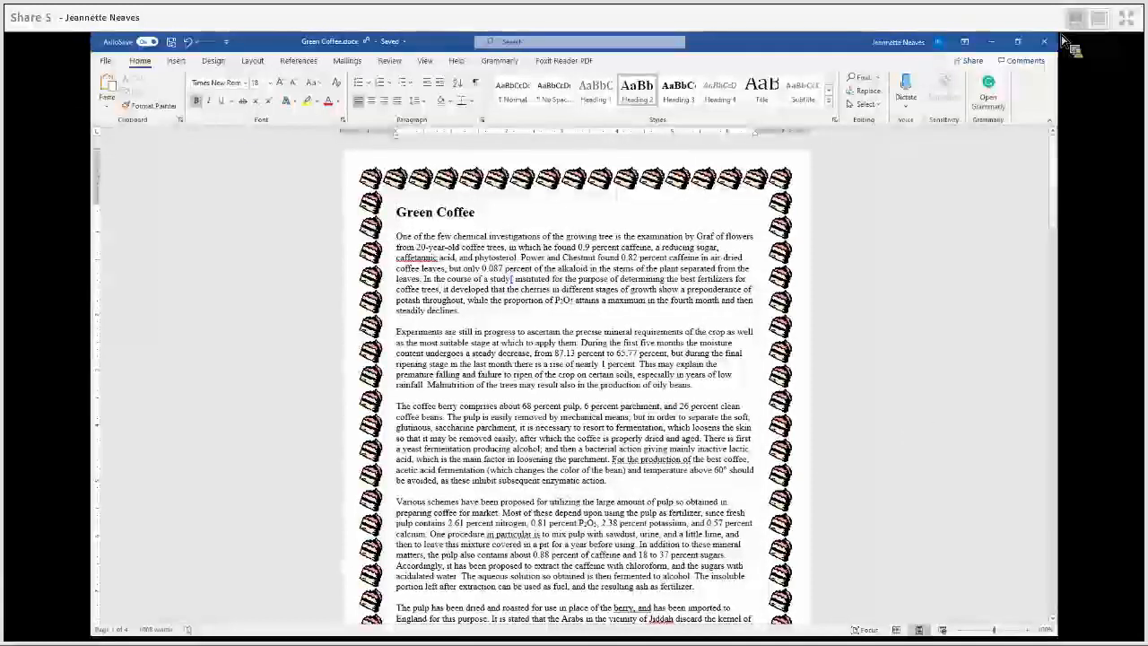
- Switch back to Teams and close the copy of Green Coffee.docx that is open for editing there
left_click(1021, 44)
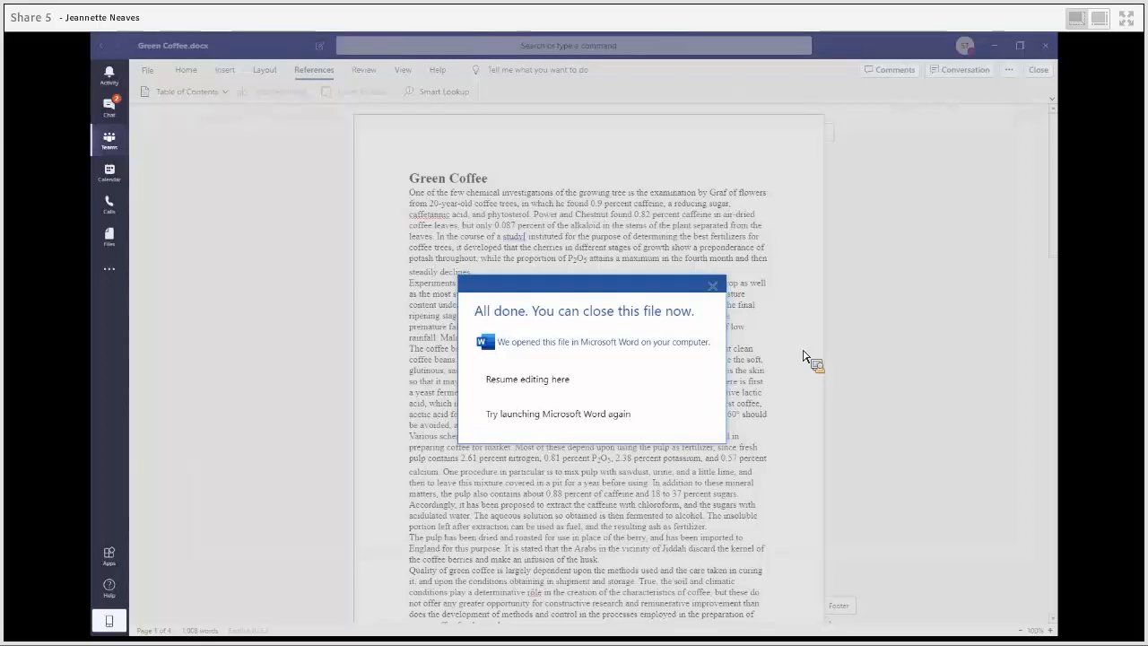
left_click(714, 287)
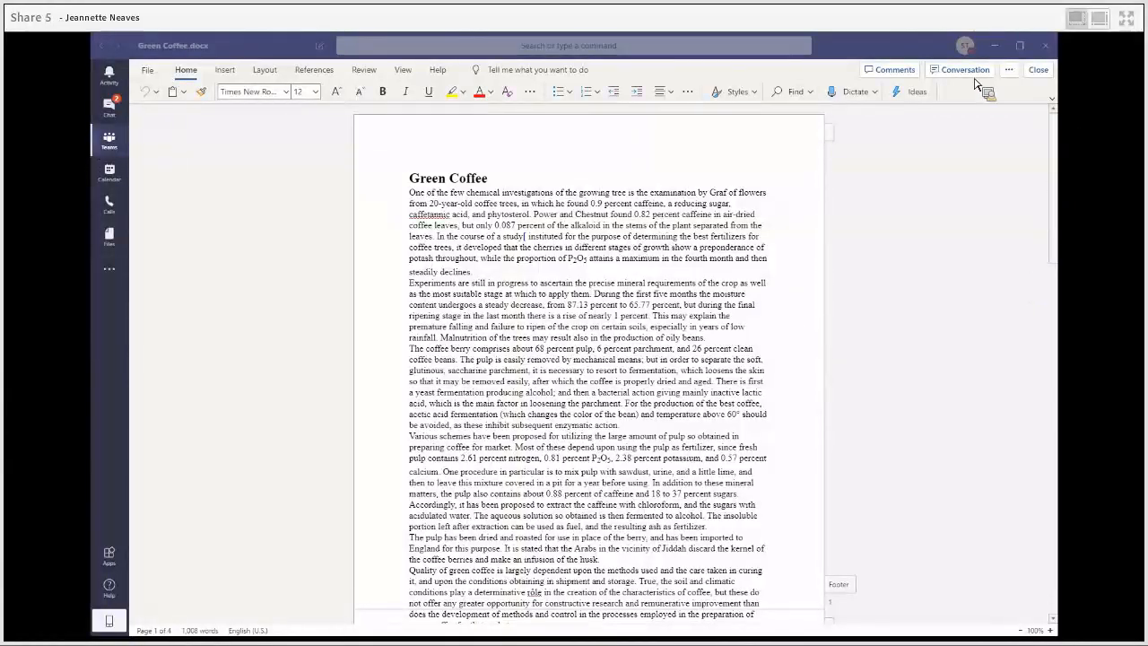
left_click(1043, 72)
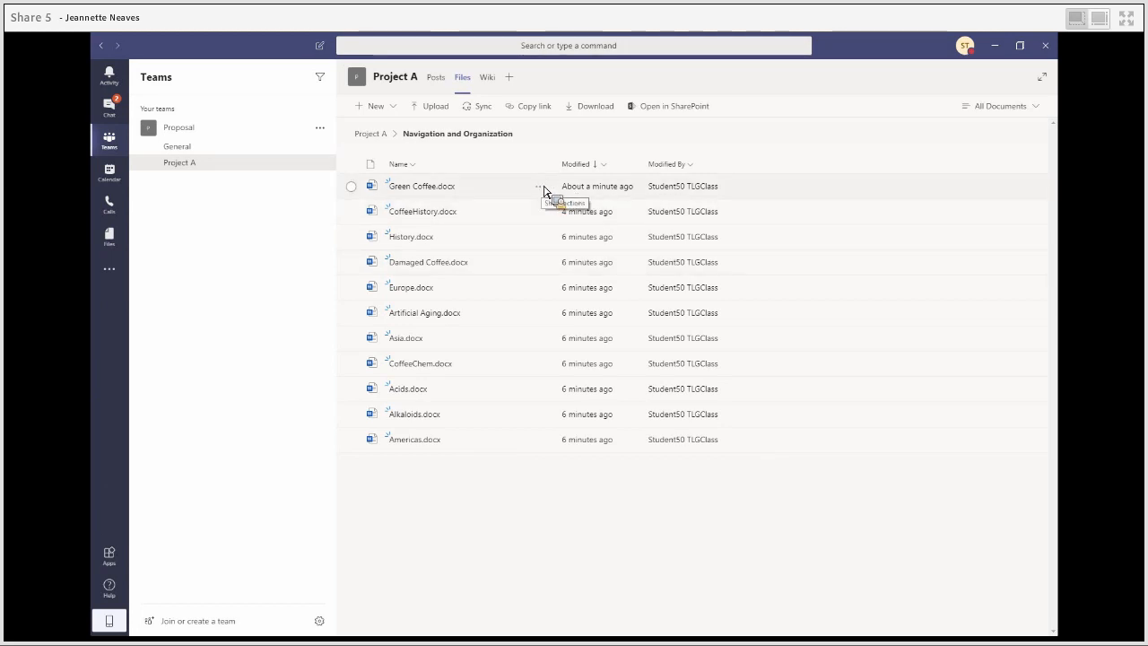
- Review the options for opening Green Coffee.docx from the channel's file list, and close the document in the Word desktop app
right_click(548, 190)
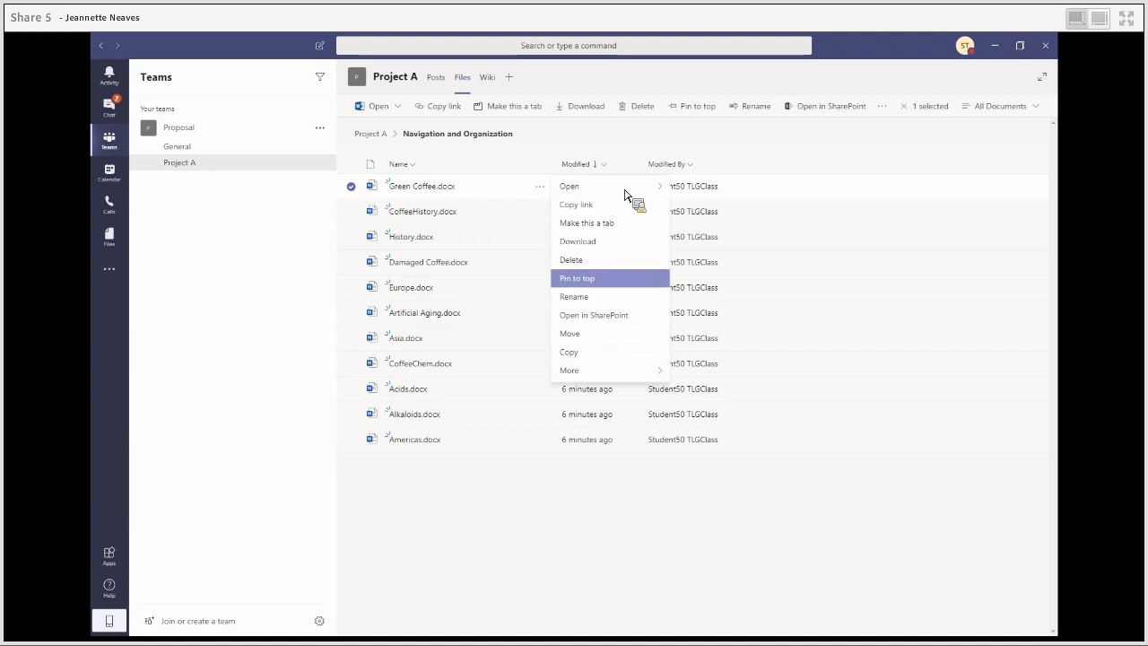
mouse_move(659, 185)
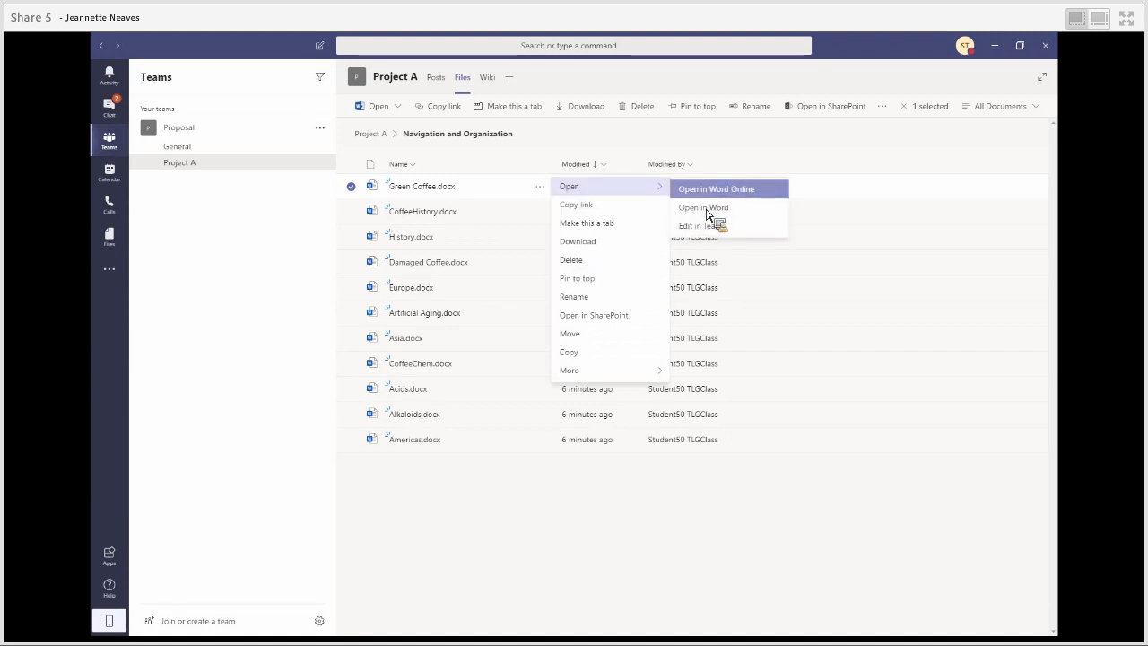
left_click(890, 367)
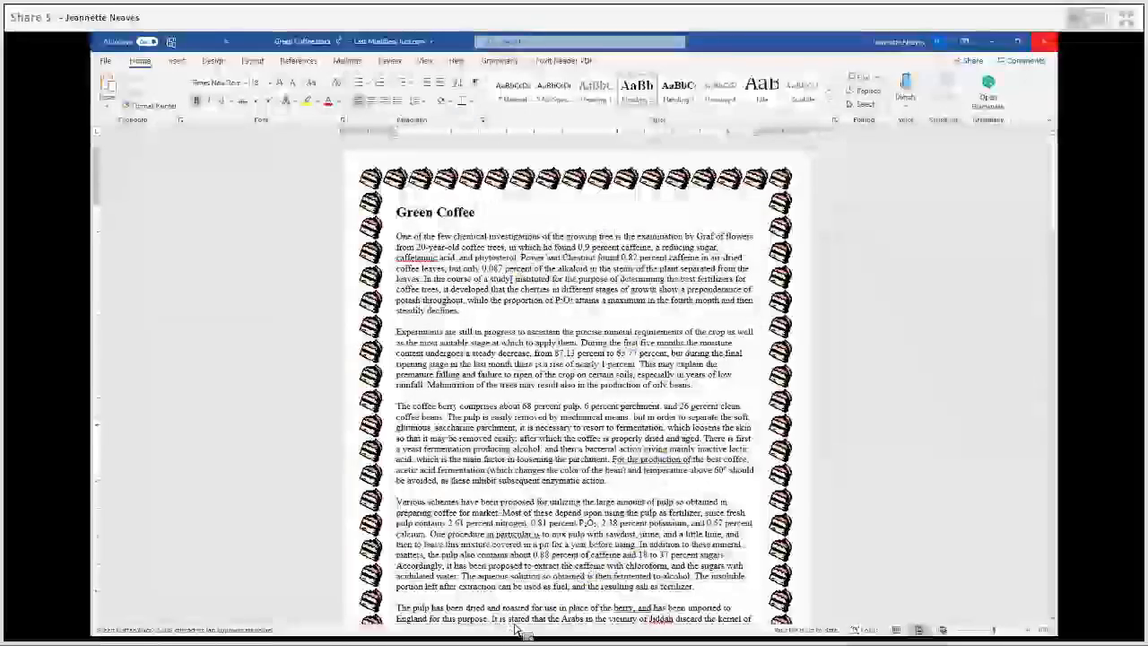
left_click(1044, 42)
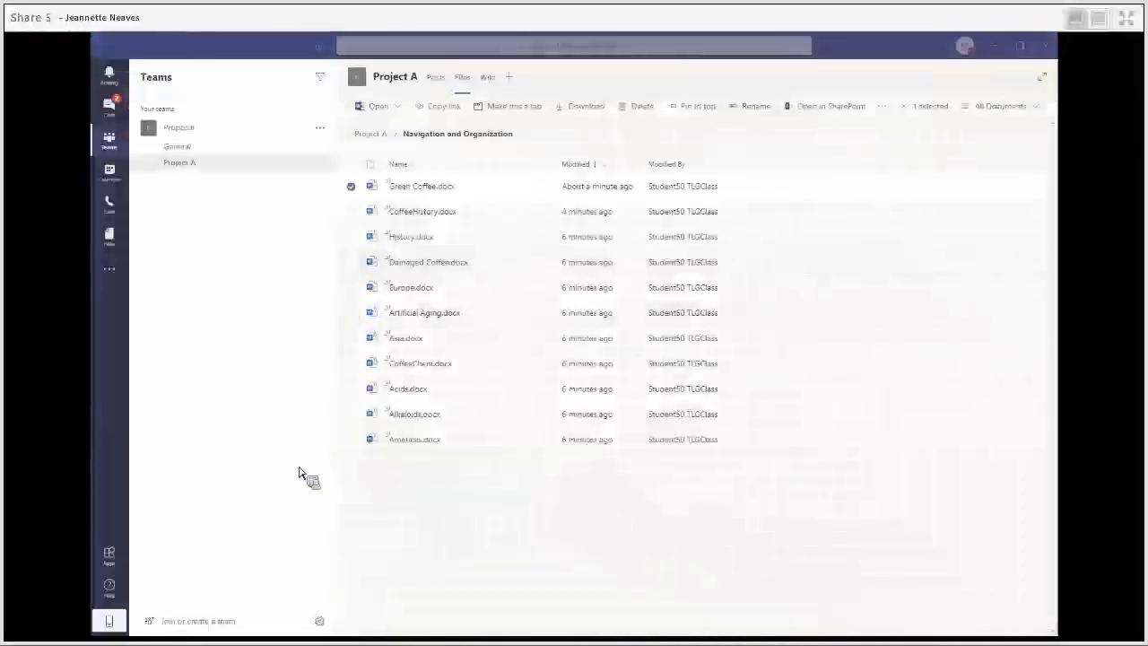